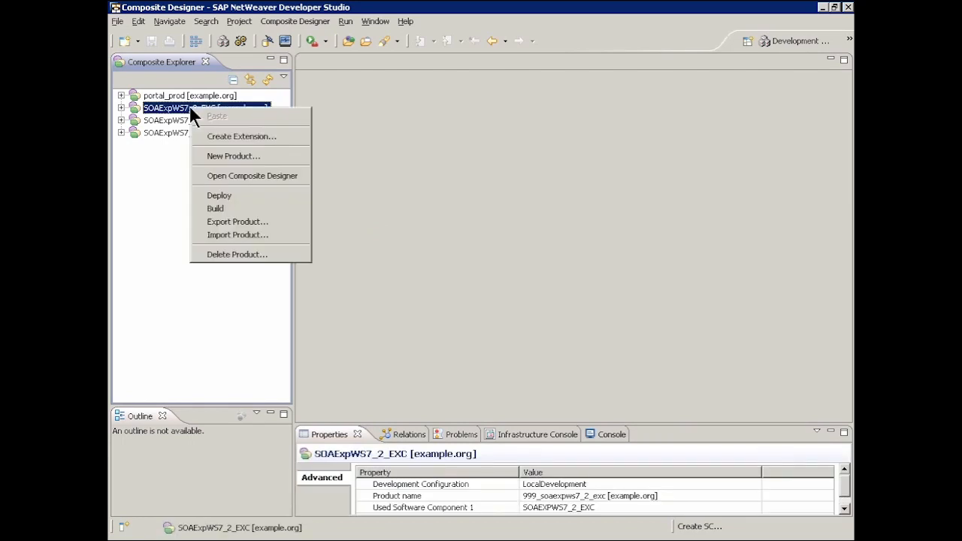
Open the SOAExpWS7_2_EXC [example.org] product in the composition overview.
{"action": "left_click", "coordinate": [253, 172]}
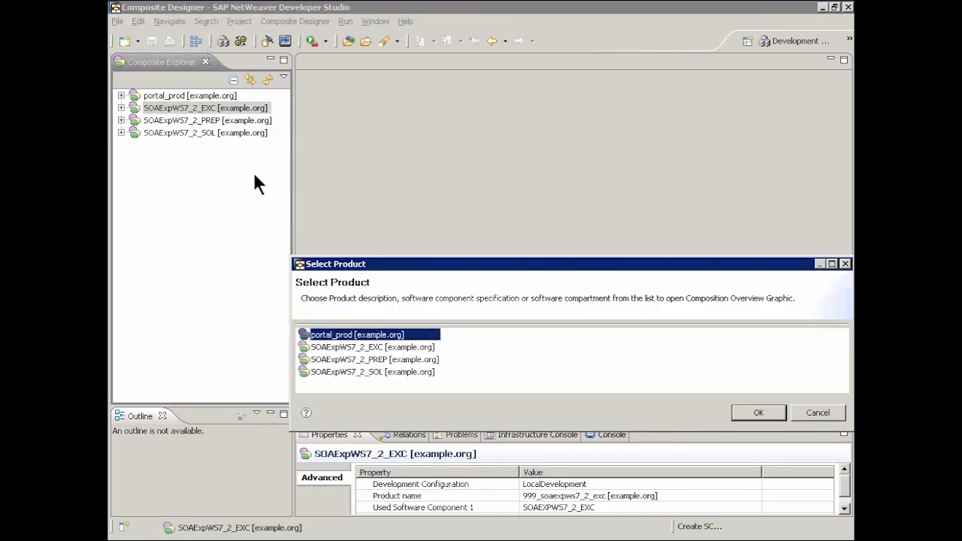
{"action": "left_click", "coordinate": [380, 346]}
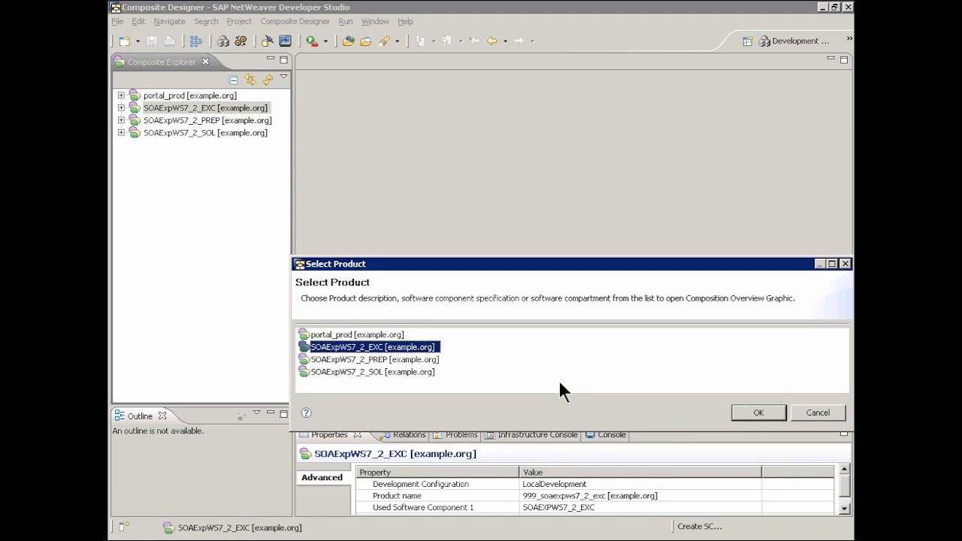
{"action": "left_click", "coordinate": [758, 413]}
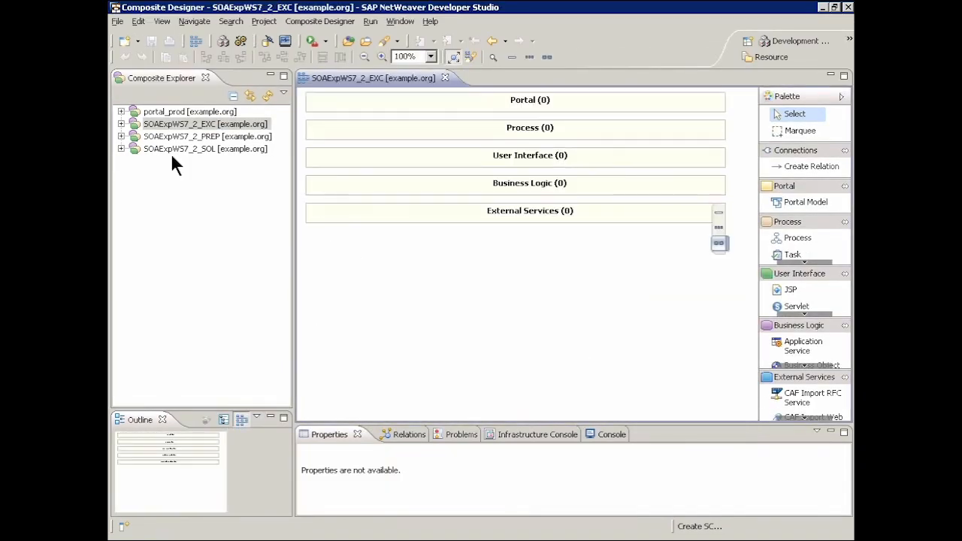
Expand the SOAExpWS7_2_EXC product's process component down to the contents of Process Modeling.
{"action": "left_click", "coordinate": [121, 124]}
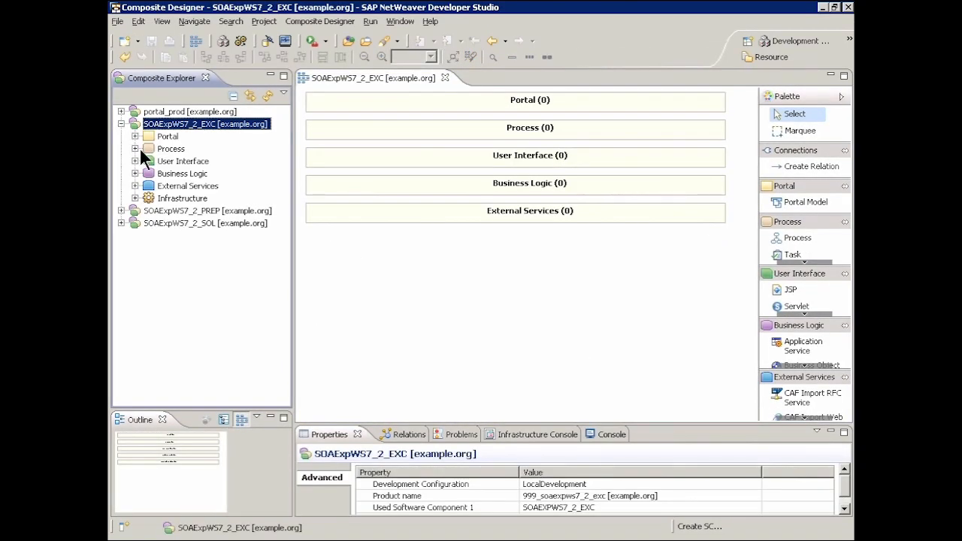
{"action": "left_click", "coordinate": [135, 148]}
{"action": "left_click", "coordinate": [149, 161]}
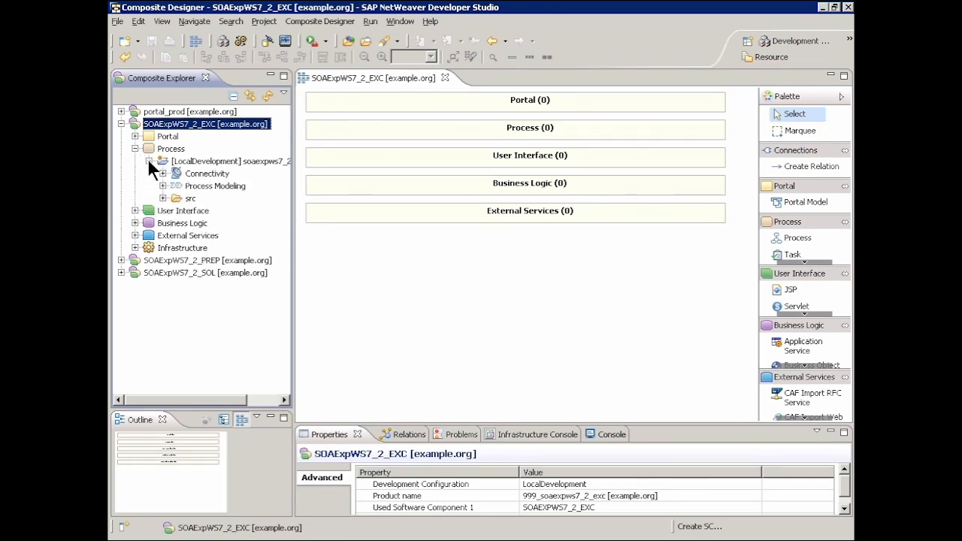
{"action": "left_click", "coordinate": [163, 186]}
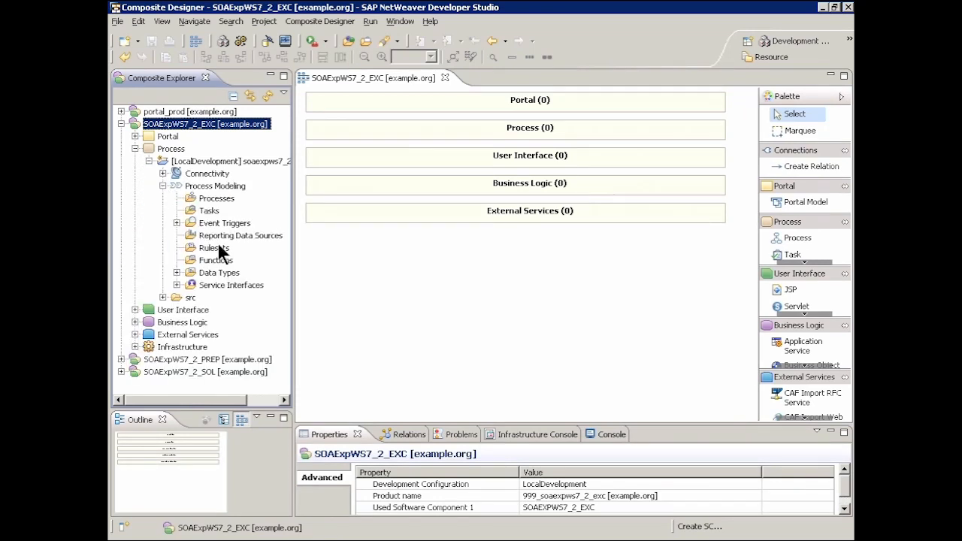
Start a WSDL import into Service Interfaces from the file system, choosing start_IAP_EXC_IF.wsdl as the source.
{"action": "right_click", "coordinate": [233, 285]}
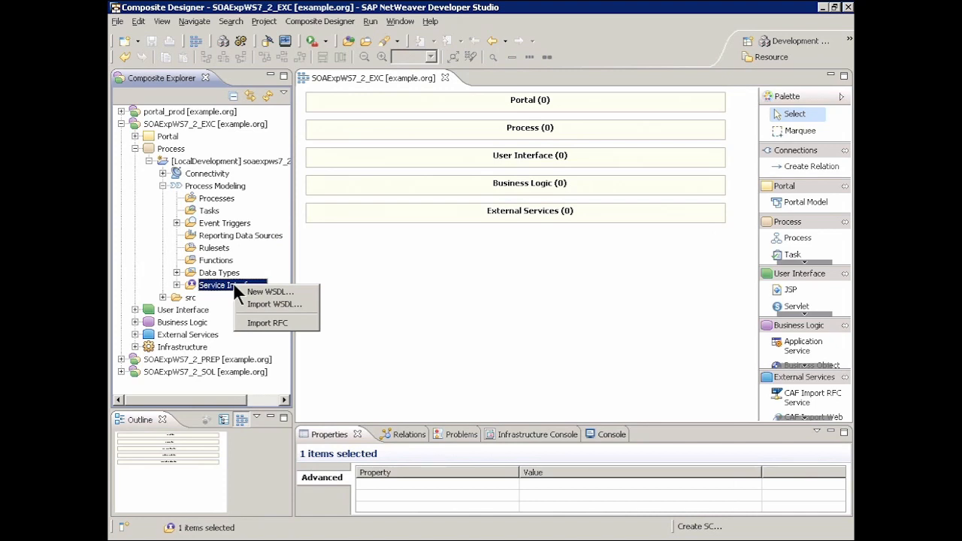
{"action": "left_click", "coordinate": [289, 303]}
{"action": "left_click", "coordinate": [375, 213]}
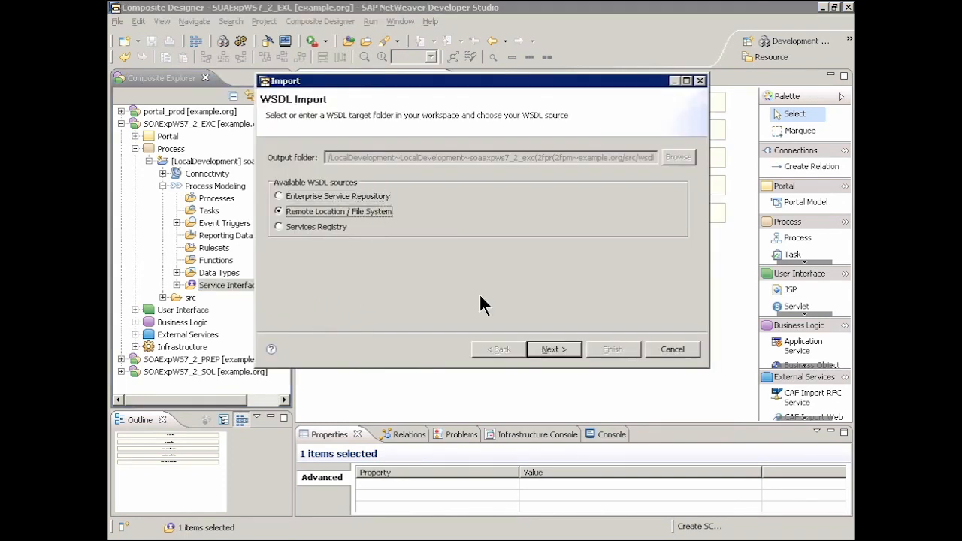
{"action": "left_click", "coordinate": [554, 349]}
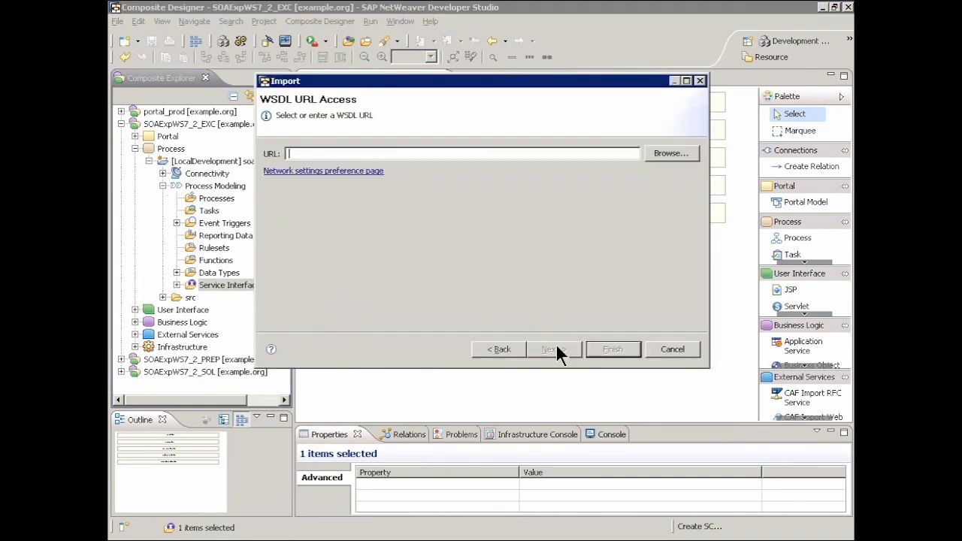
{"action": "left_click", "coordinate": [667, 153]}
{"action": "left_click", "coordinate": [406, 142]}
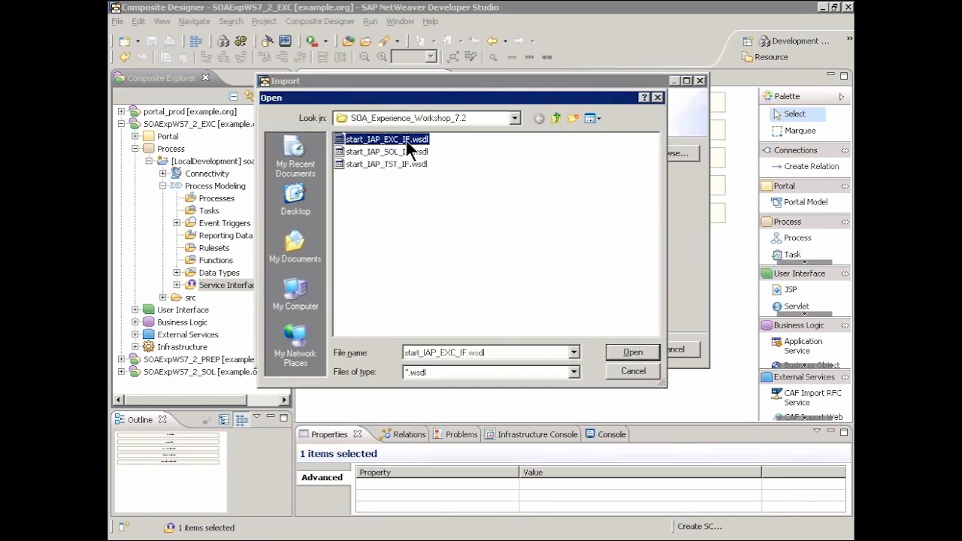
{"action": "left_click", "coordinate": [631, 350]}
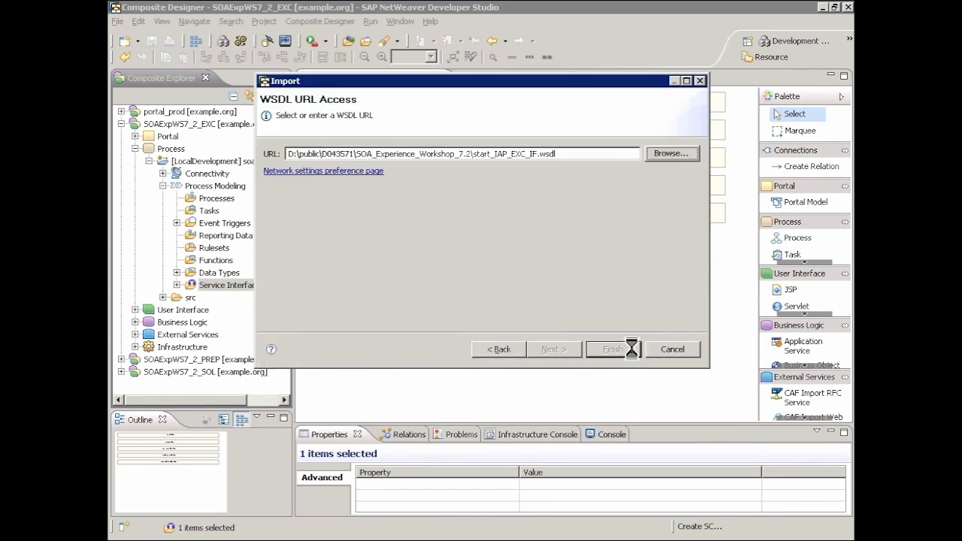
Replace the default name of the new service group with the copied name and complete the WSDL import.
{"action": "left_click", "coordinate": [552, 349]}
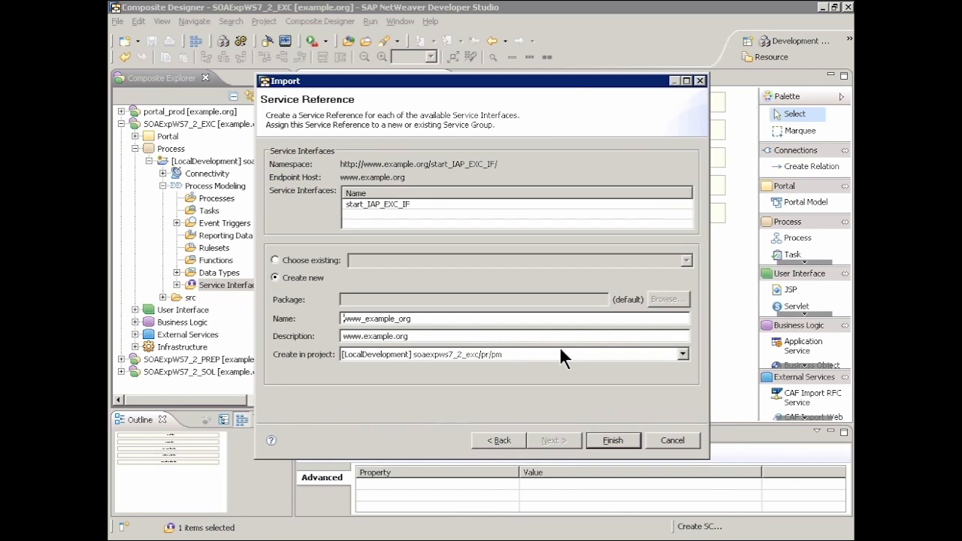
{"action": "left_click_drag", "start_coordinate": [425, 319], "coordinate": [319, 312]}
{"action": "type", "text": "localhost_soaexpws_7_2_EXC"}
{"action": "left_click", "coordinate": [603, 439]}
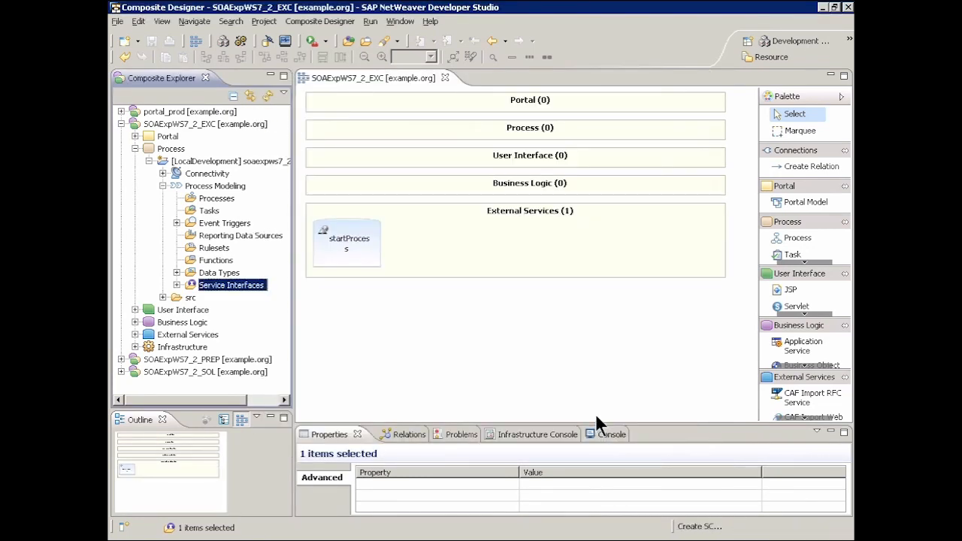
Add a new process to the Process layer of the overview and name it IAP_EXC.
{"action": "left_click", "coordinate": [791, 236]}
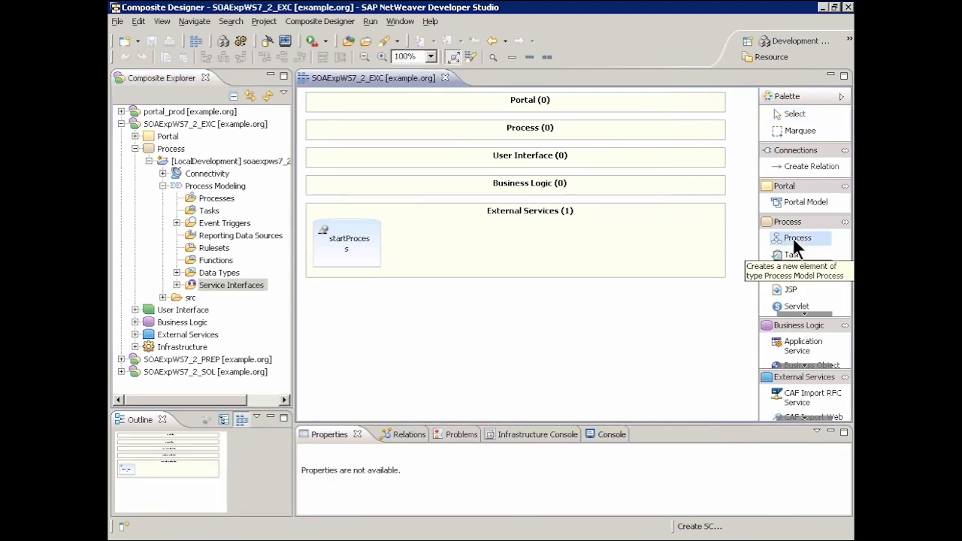
{"action": "left_click", "coordinate": [434, 136]}
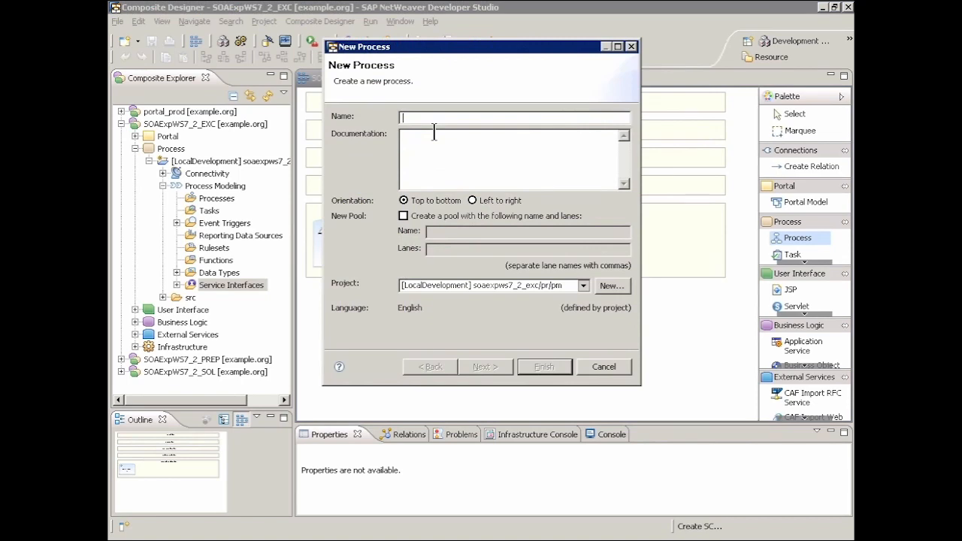
{"action": "type", "text": "IAP_EXC"}
Include a pool named Investment Approval Process with the lanes Requester and Approver in the new process.
{"action": "left_click", "coordinate": [403, 216]}
{"action": "left_click", "coordinate": [456, 233]}
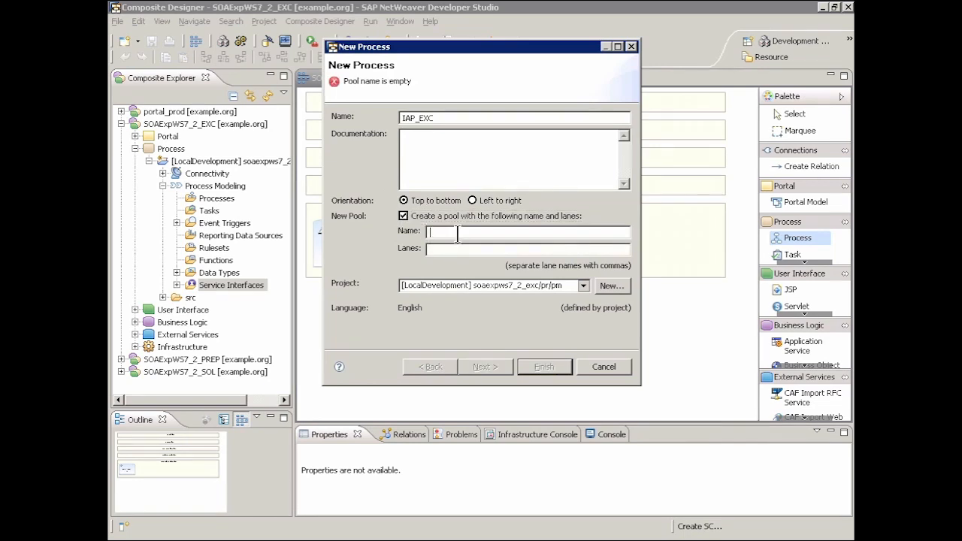
{"action": "type", "text": "Invest"}
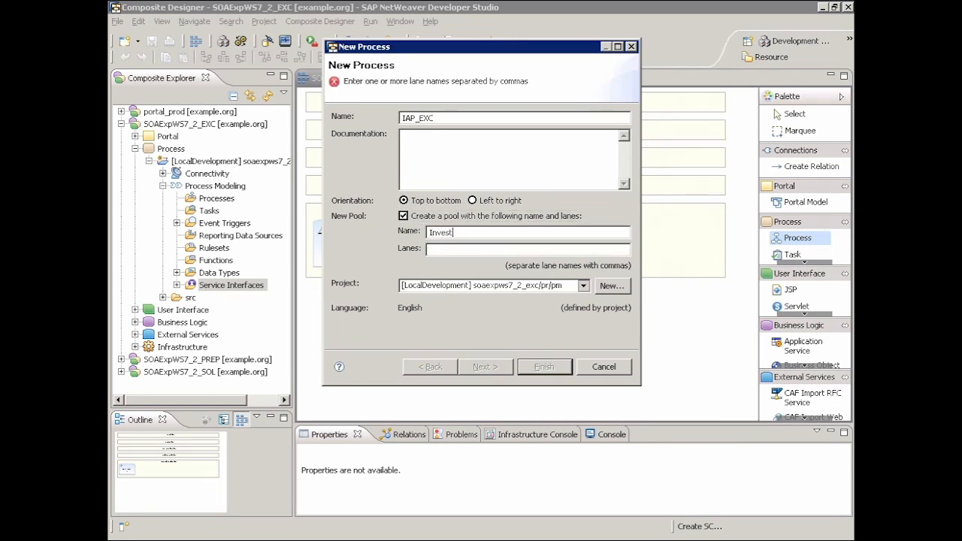
{"action": "type", "text": "ment Approval Process"}
{"action": "left_click", "coordinate": [455, 248]}
{"action": "type", "text": "Requester, Approver"}
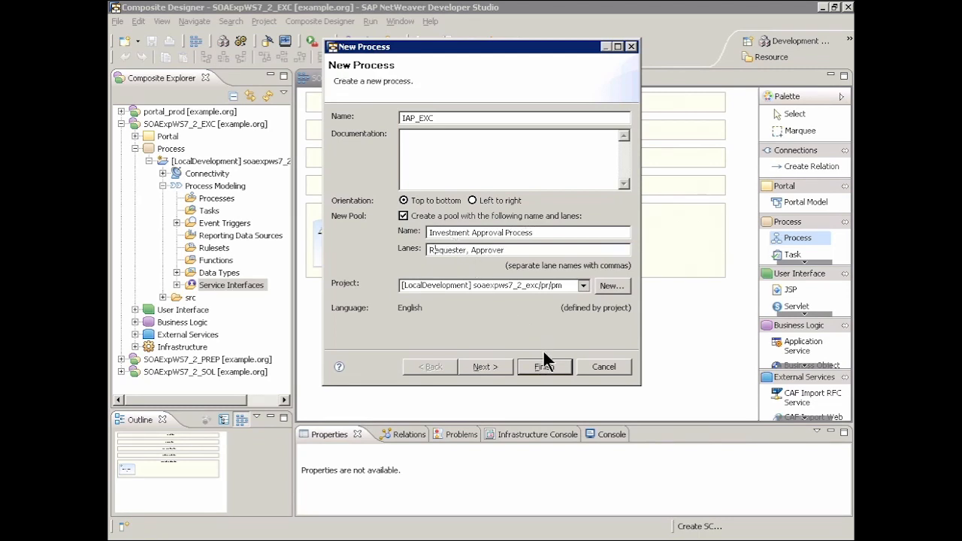
Create a new message trigger named IAP_EXC_TRIGGER for the process's start and end events.
{"action": "left_click", "coordinate": [501, 363]}
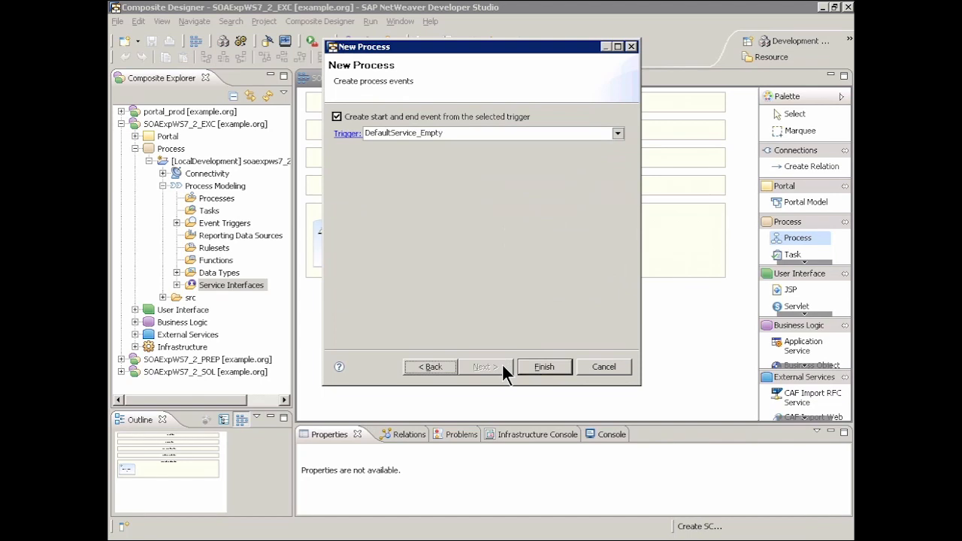
{"action": "left_click", "coordinate": [618, 133]}
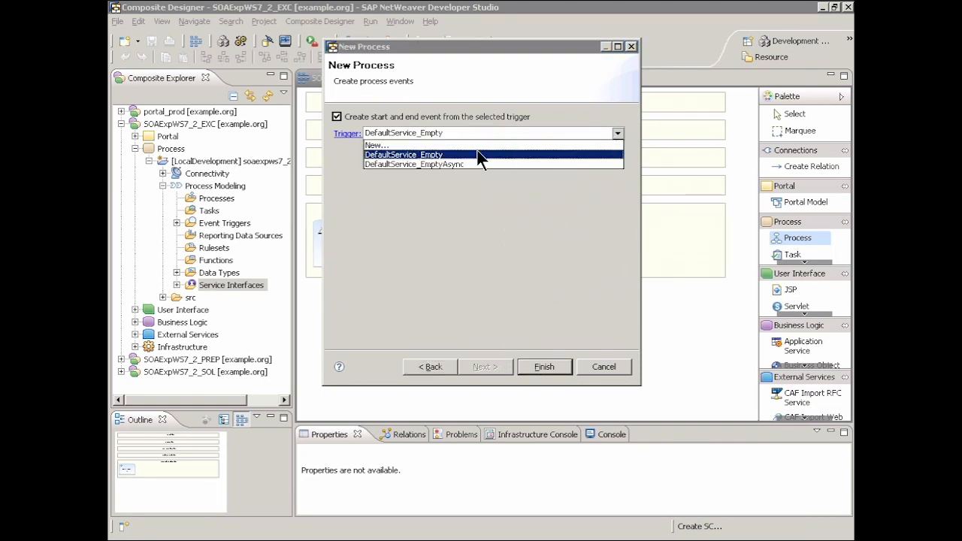
{"action": "left_click", "coordinate": [430, 146]}
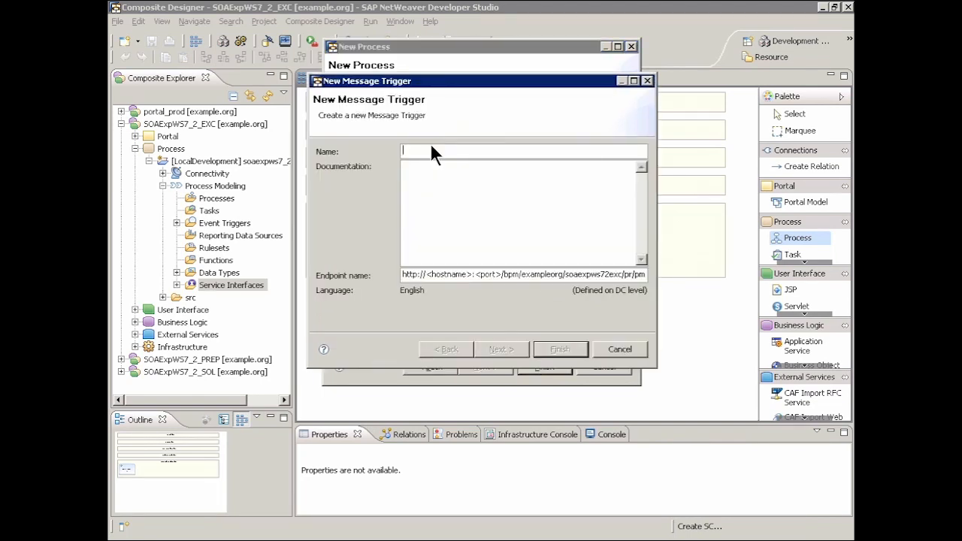
{"action": "type", "text": "IAP_EXC_TRIGGER"}
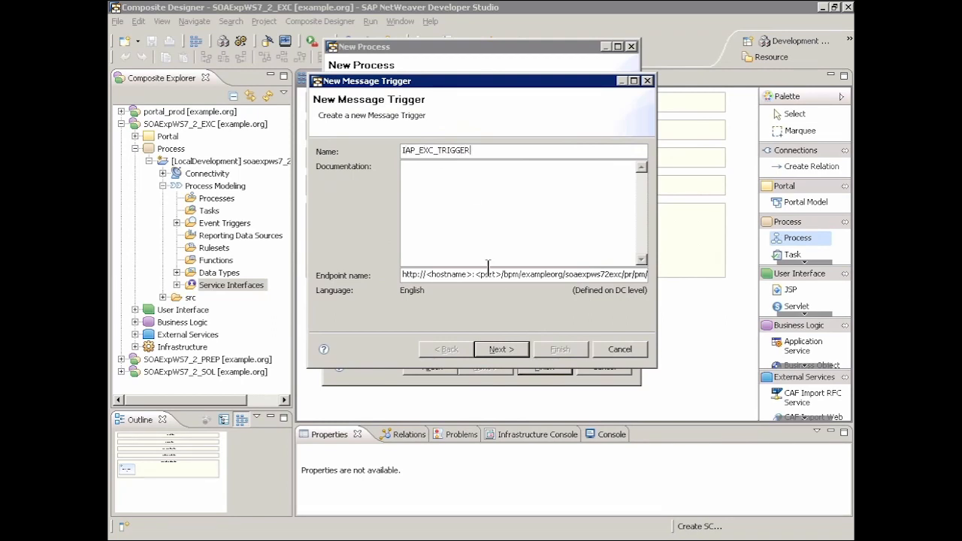
Assign the service start_IAP_EXC_IF with its startProcess operation to the trigger and complete the process creation.
{"action": "left_click", "coordinate": [507, 346]}
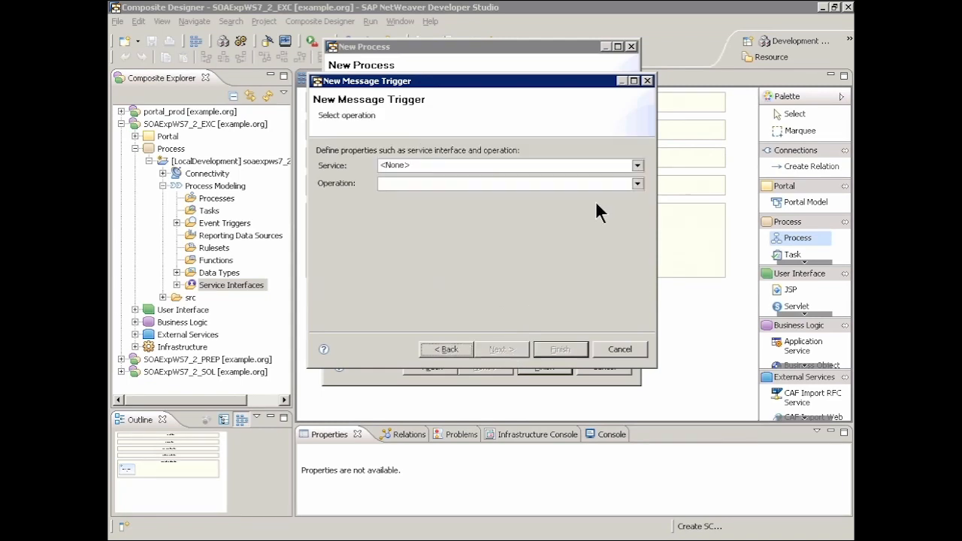
{"action": "left_click", "coordinate": [638, 165]}
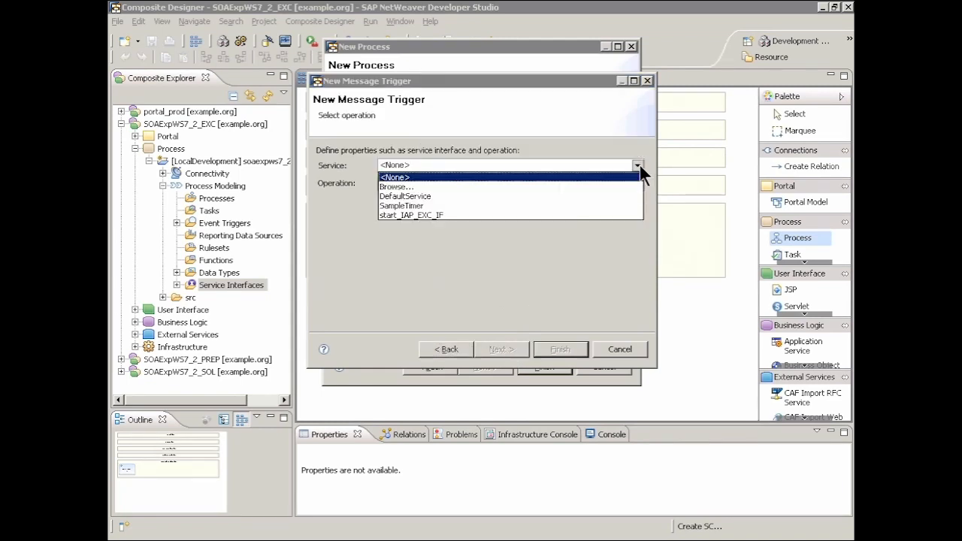
{"action": "left_click", "coordinate": [433, 215]}
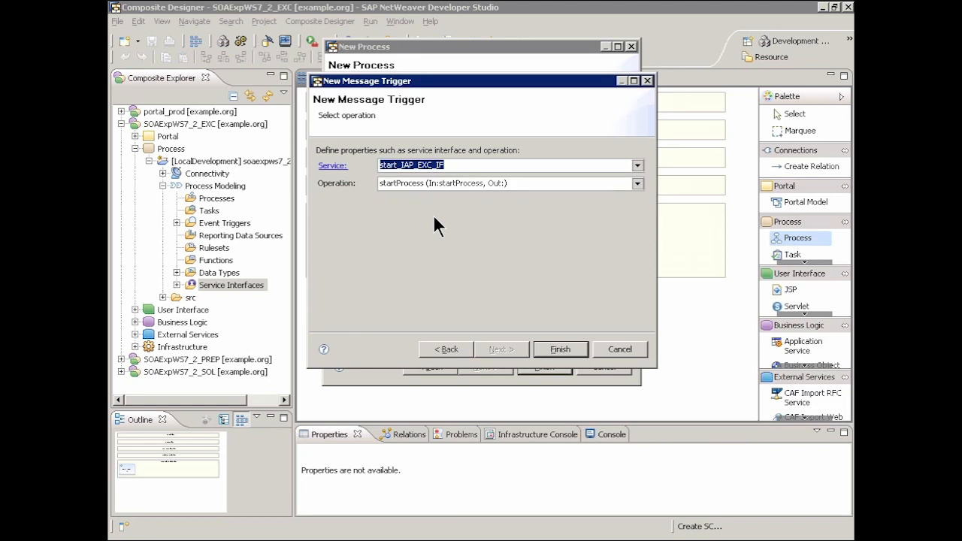
{"action": "left_click", "coordinate": [560, 349]}
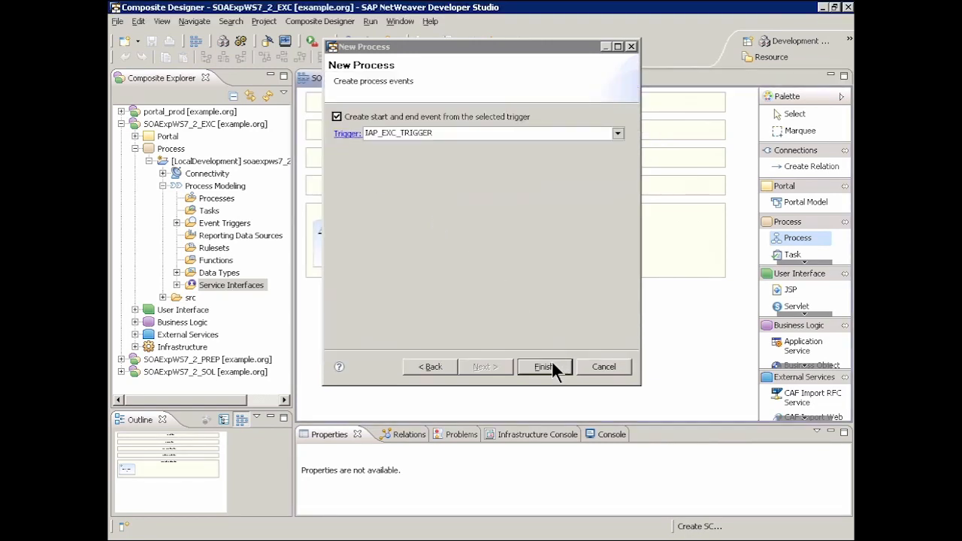
{"action": "left_click", "coordinate": [544, 366]}
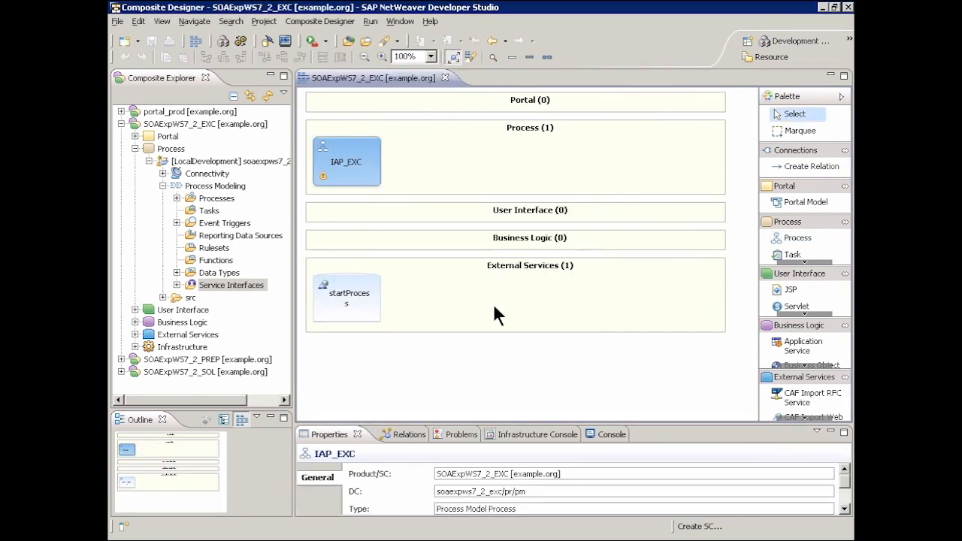
Open the IAP_EXC process diagram in a maximized editor and extend the Investment Approval Process pool downward.
{"action": "double_click", "coordinate": [350, 161]}
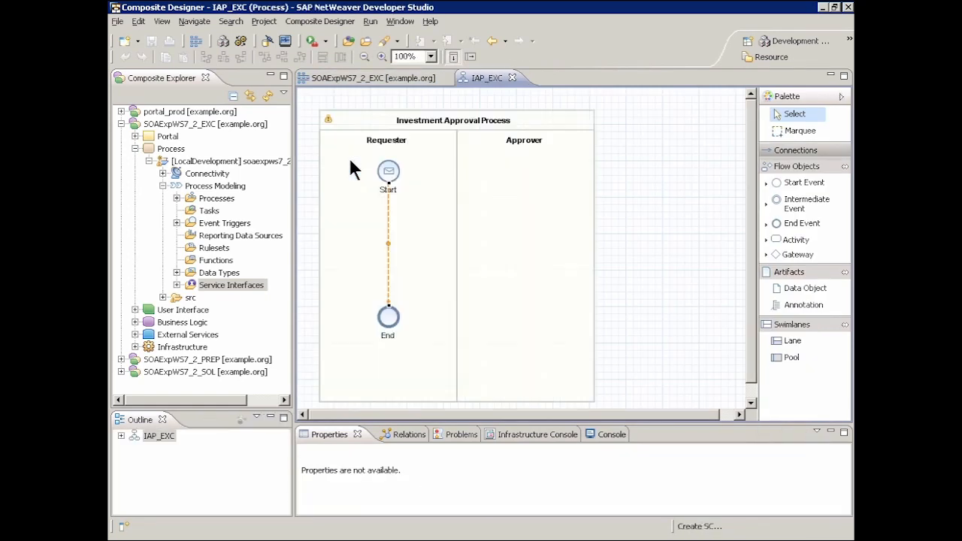
{"action": "double_click", "coordinate": [488, 77]}
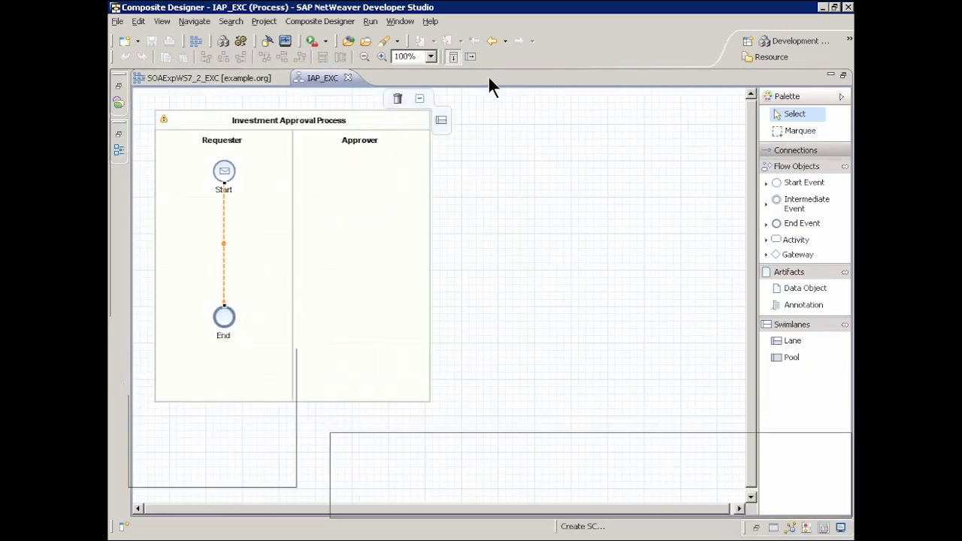
{"action": "left_click", "coordinate": [315, 124]}
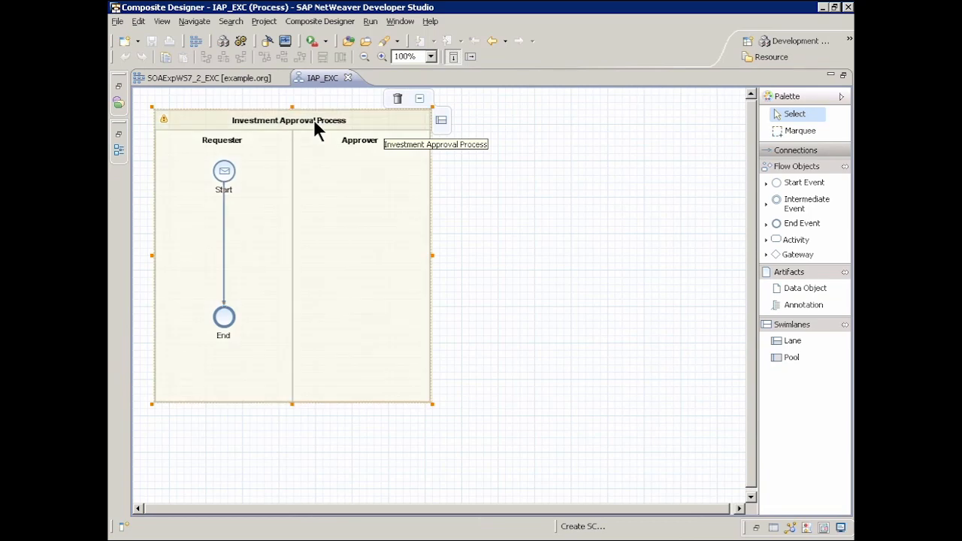
{"action": "left_click_drag", "start_coordinate": [292, 405], "coordinate": [288, 492]}
Move the End event down to the bottom of the Requester lane and delete the connection between Start and End.
{"action": "left_click_drag", "start_coordinate": [222, 318], "coordinate": [221, 472]}
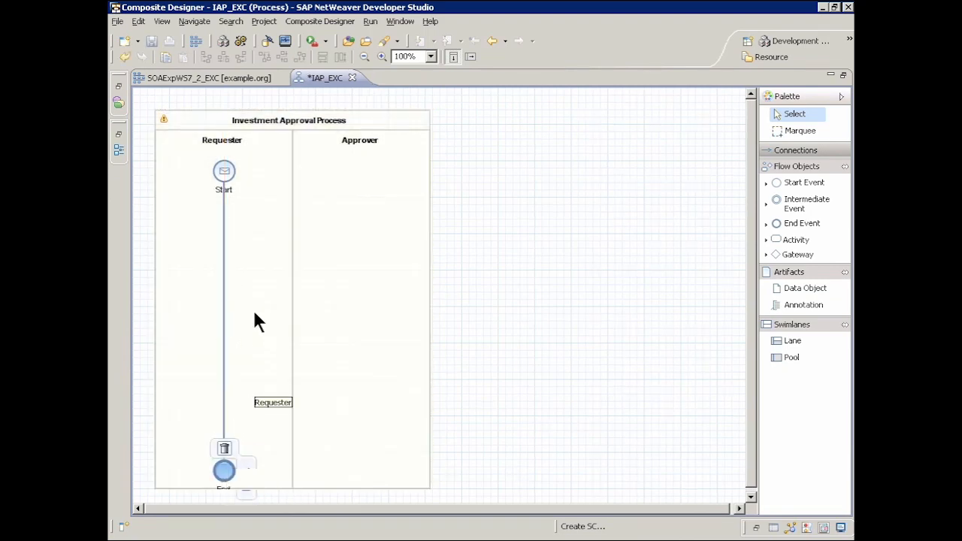
{"action": "right_click", "coordinate": [224, 302]}
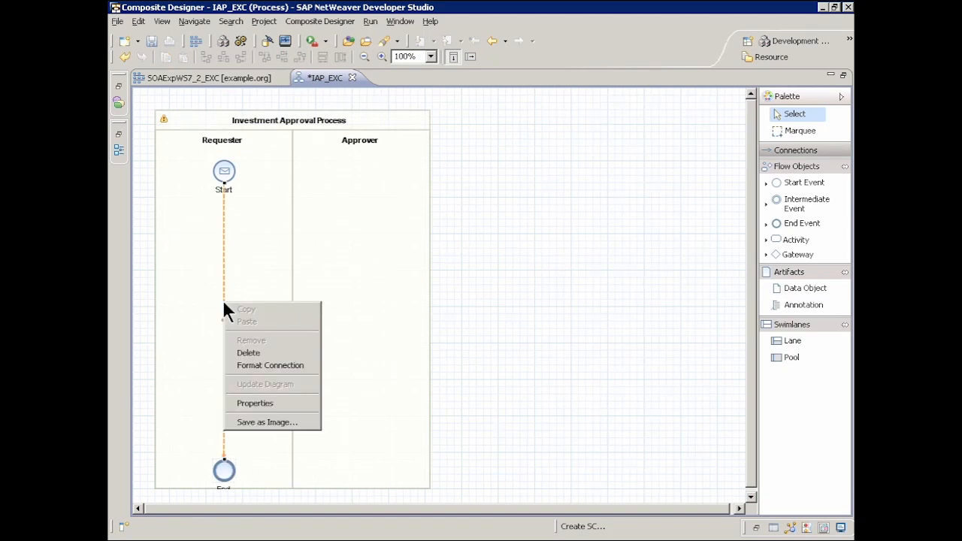
{"action": "left_click", "coordinate": [252, 355]}
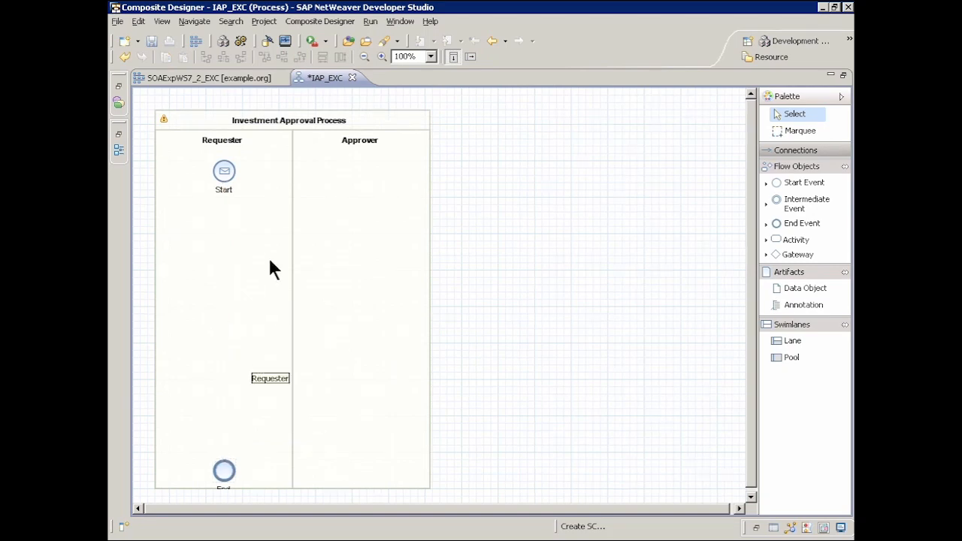
Add a human activity named Approve Request in the Approver lane, connected from the Start event.
{"action": "mouse_move", "coordinate": [228, 171]}
{"action": "left_click_drag", "start_coordinate": [225, 204], "coordinate": [352, 226]}
{"action": "left_click", "coordinate": [381, 249]}
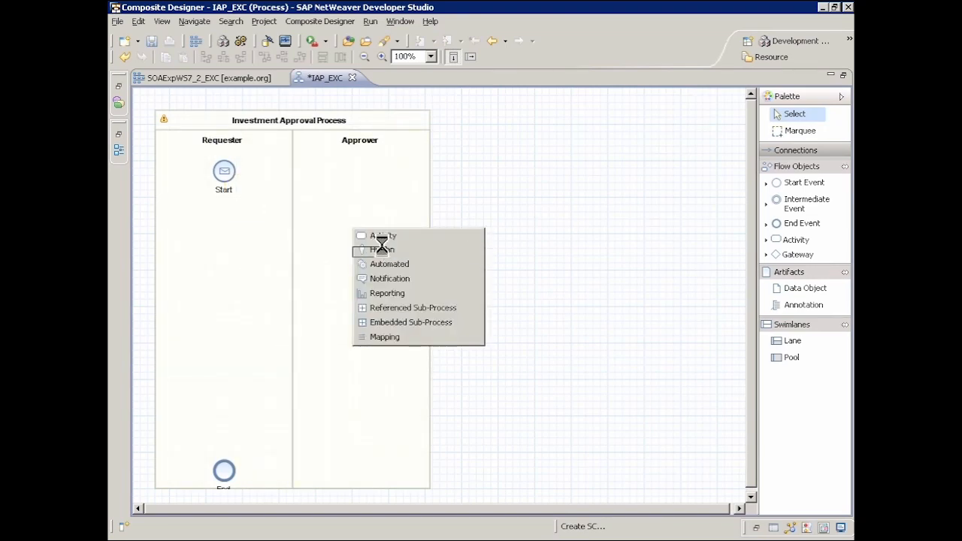
{"action": "type", "text": "A"}
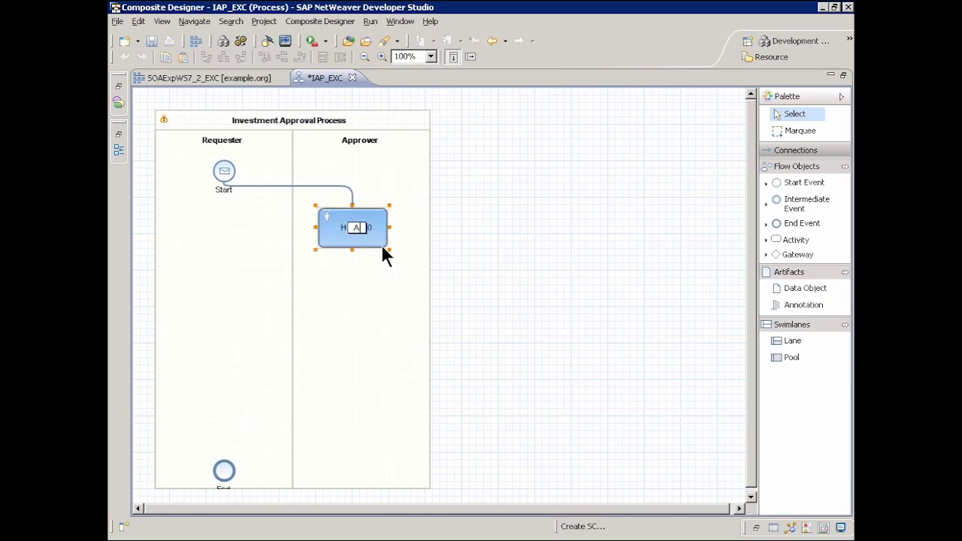
{"action": "type", "text": "pprove"}
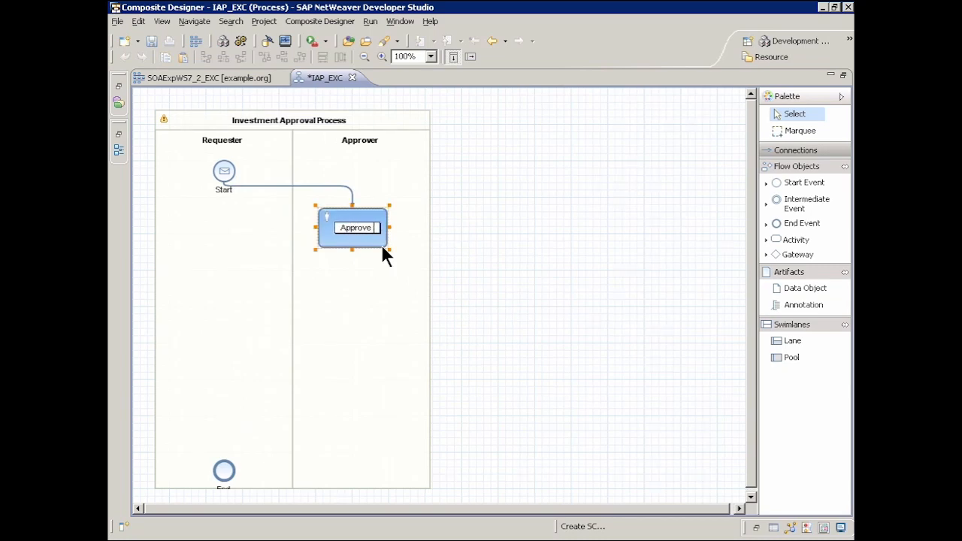
{"action": "type", "text": " Request"}
{"action": "key", "text": "Return"}
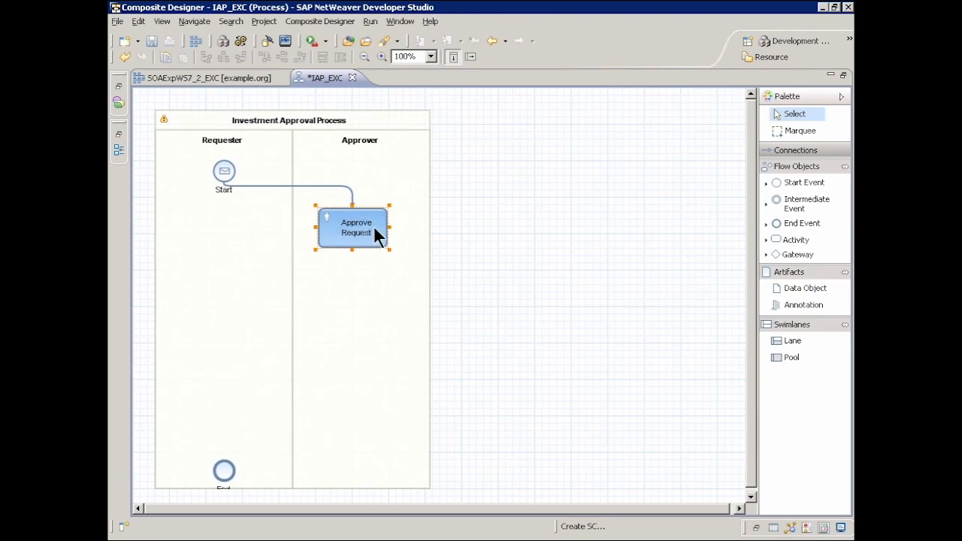
Add an exclusive (X) gateway named Approved? below the Approve Request activity and connected from it.
{"action": "mouse_move", "coordinate": [376, 235]}
{"action": "left_click_drag", "start_coordinate": [374, 272], "coordinate": [352, 289]}
{"action": "left_click", "coordinate": [403, 313]}
{"action": "type", "text": "Approved?"}
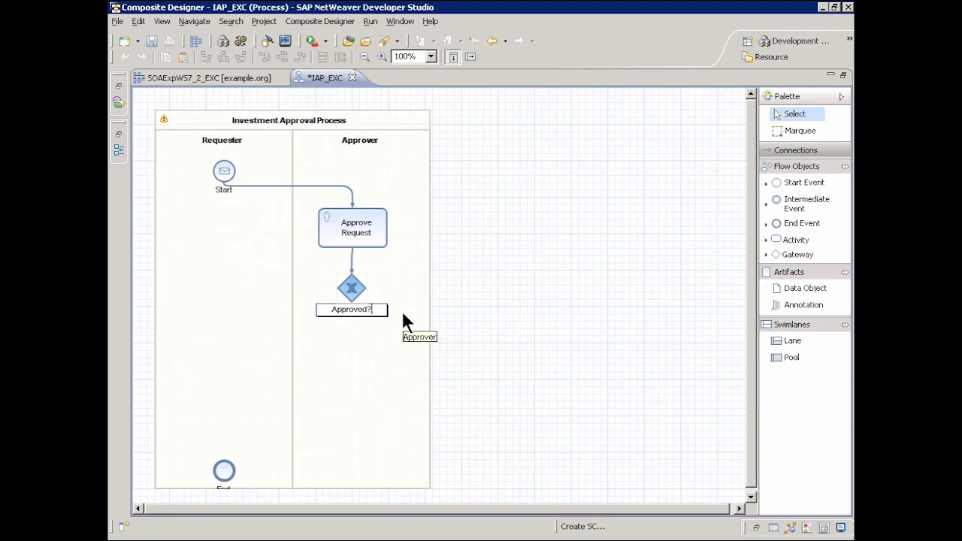
{"action": "key", "text": "Return"}
Add a human activity named Rework Request Data in the Requester lane from the gateway and connect it back to Approve Request.
{"action": "mouse_move", "coordinate": [353, 289]}
{"action": "left_click_drag", "start_coordinate": [358, 320], "coordinate": [226, 324]}
{"action": "left_click", "coordinate": [256, 343]}
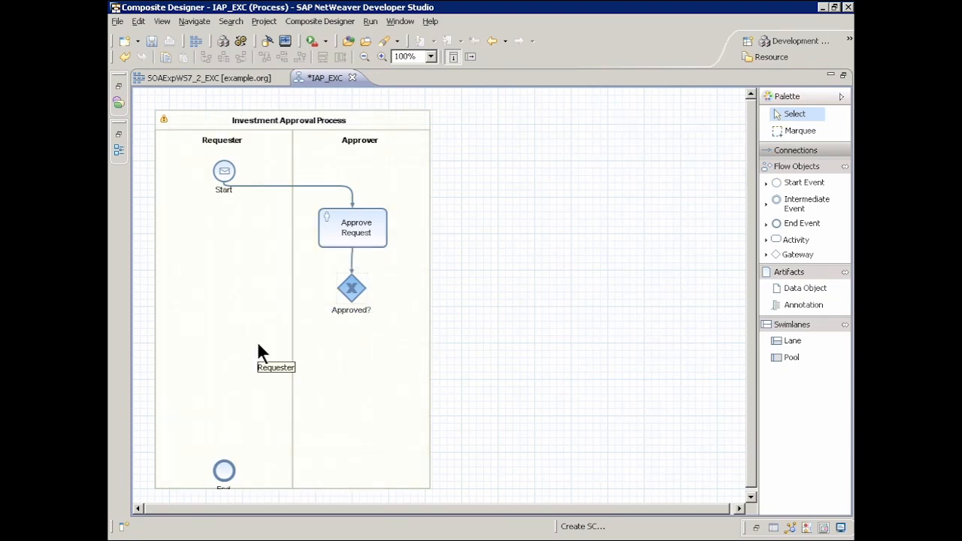
{"action": "type", "text": "Rework Re"}
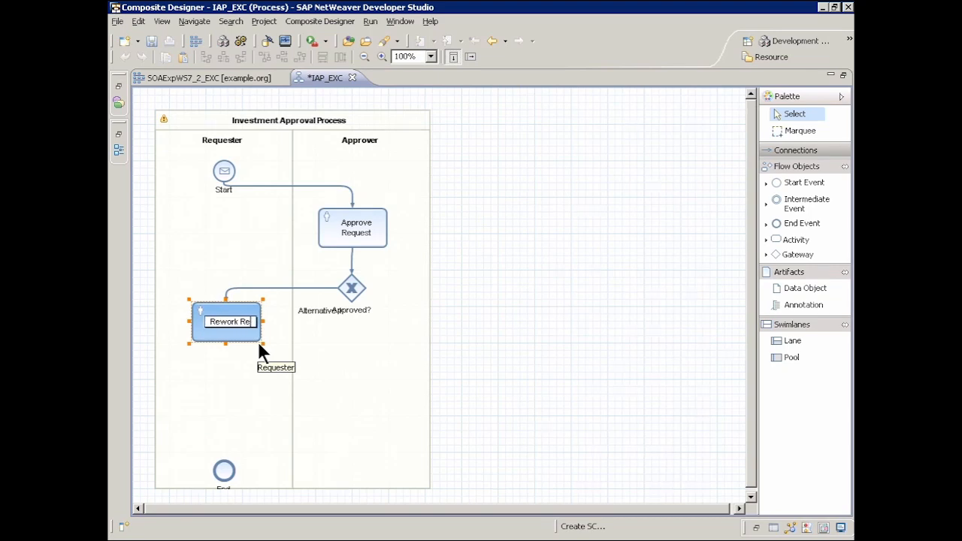
{"action": "type", "text": "quest Data"}
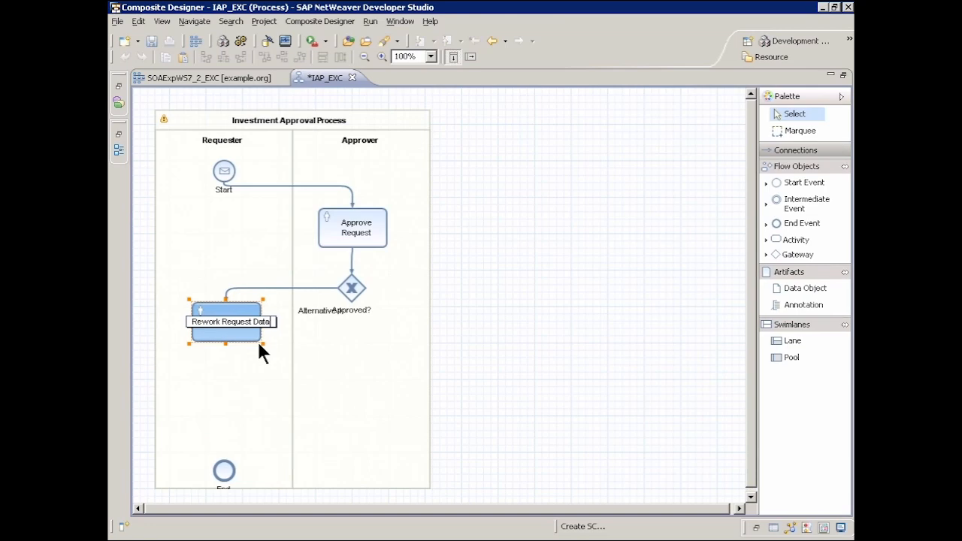
{"action": "key", "text": "Return"}
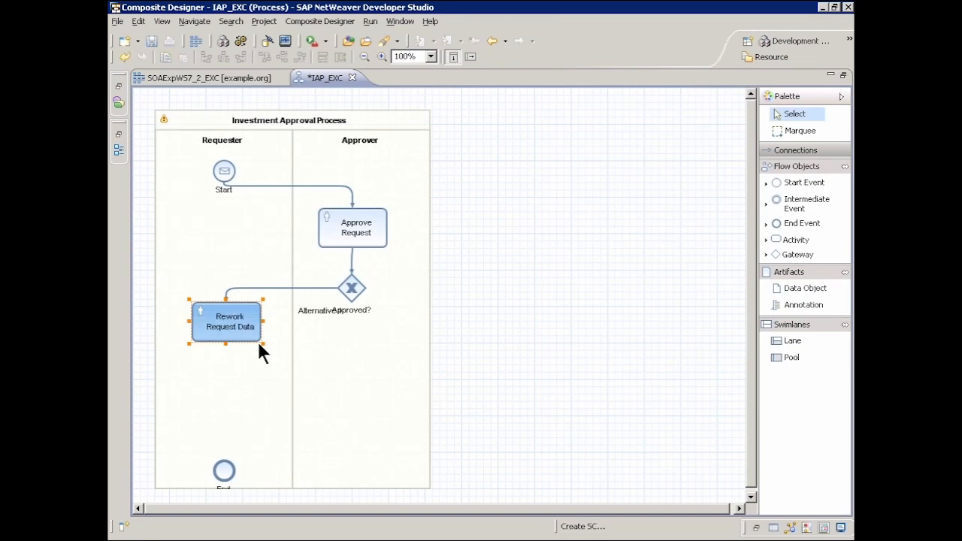
{"action": "mouse_move", "coordinate": [231, 317]}
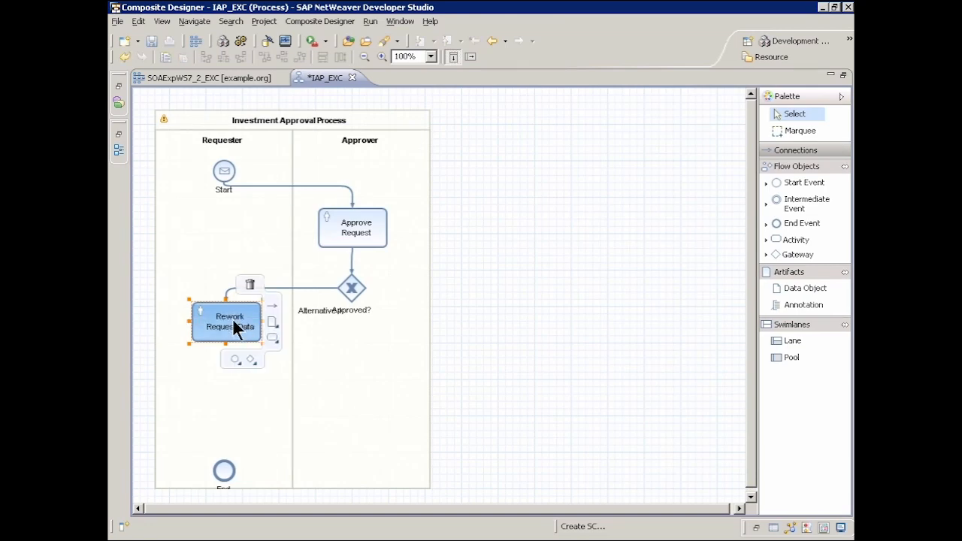
{"action": "left_click_drag", "start_coordinate": [272, 305], "coordinate": [356, 234]}
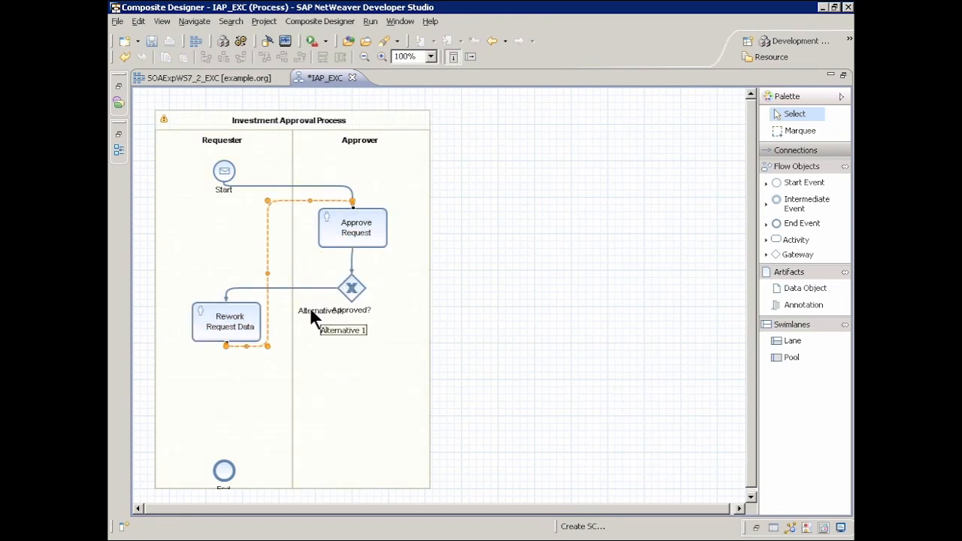
Move the label of the gateway's branch to Rework Request Data above its line and rename it No.
{"action": "left_click_drag", "start_coordinate": [309, 307], "coordinate": [337, 278]}
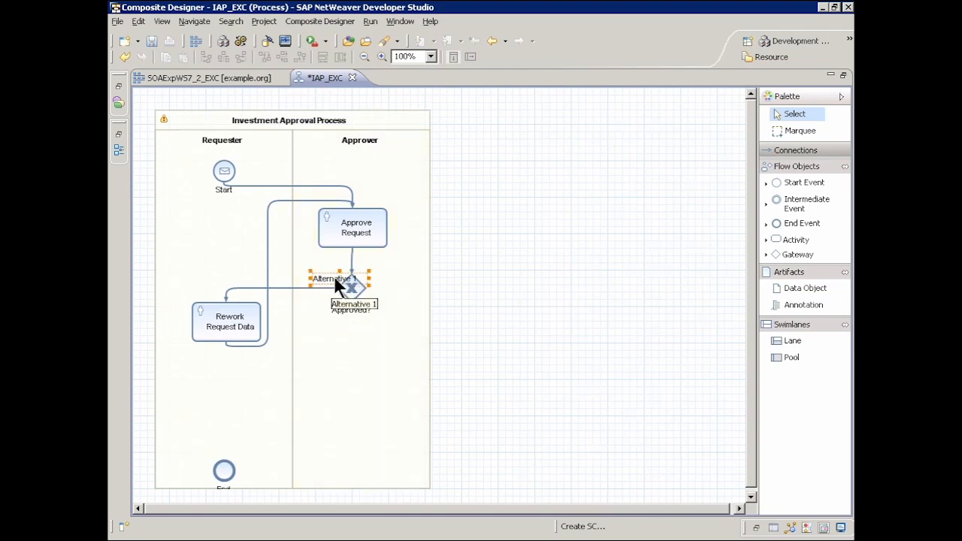
{"action": "left_click", "coordinate": [333, 276]}
{"action": "type", "text": "No"}
{"action": "key", "text": "Return"}
Add an automated activity named Create Purchase Order in the Approver lane below the gateway, connected from it.
{"action": "mouse_move", "coordinate": [351, 283]}
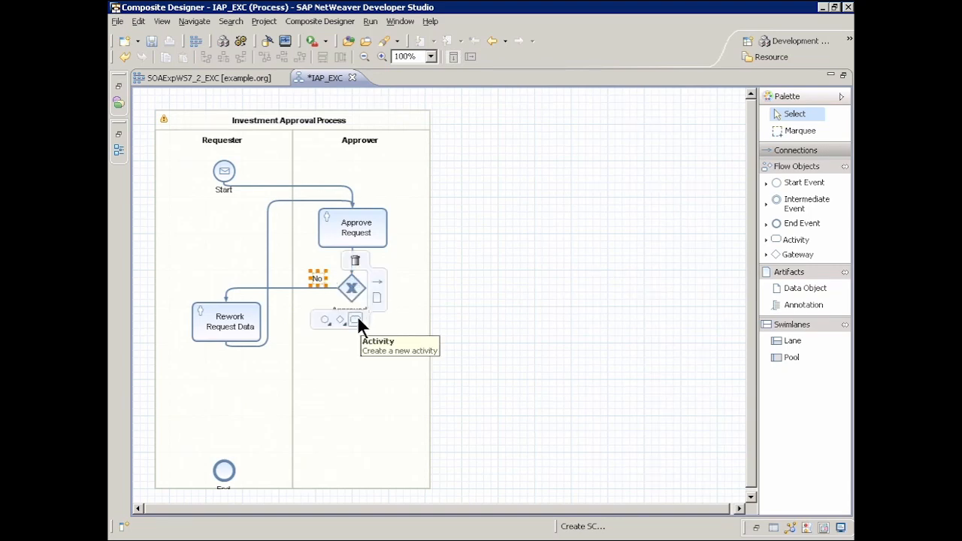
{"action": "left_click_drag", "start_coordinate": [355, 342], "coordinate": [353, 350]}
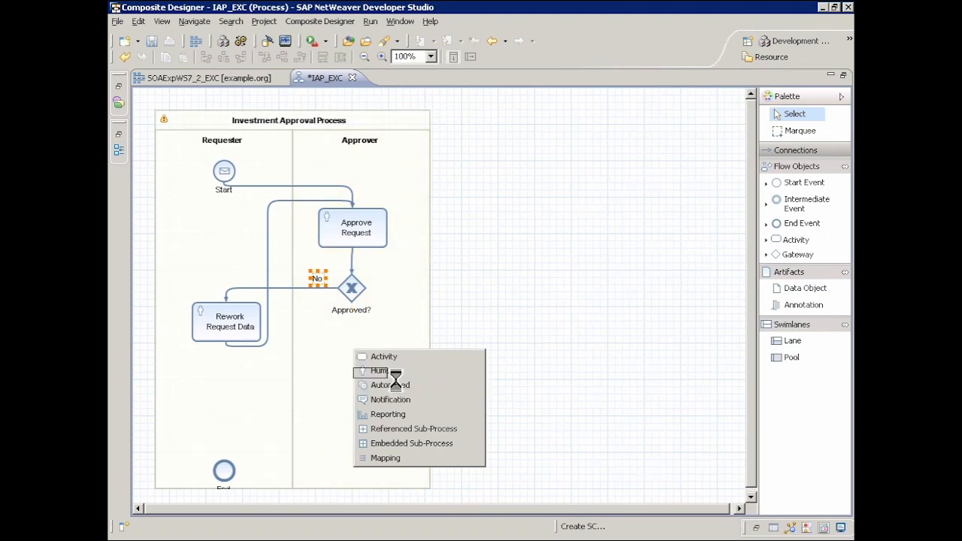
{"action": "left_click", "coordinate": [397, 382]}
{"action": "type", "text": "C"}
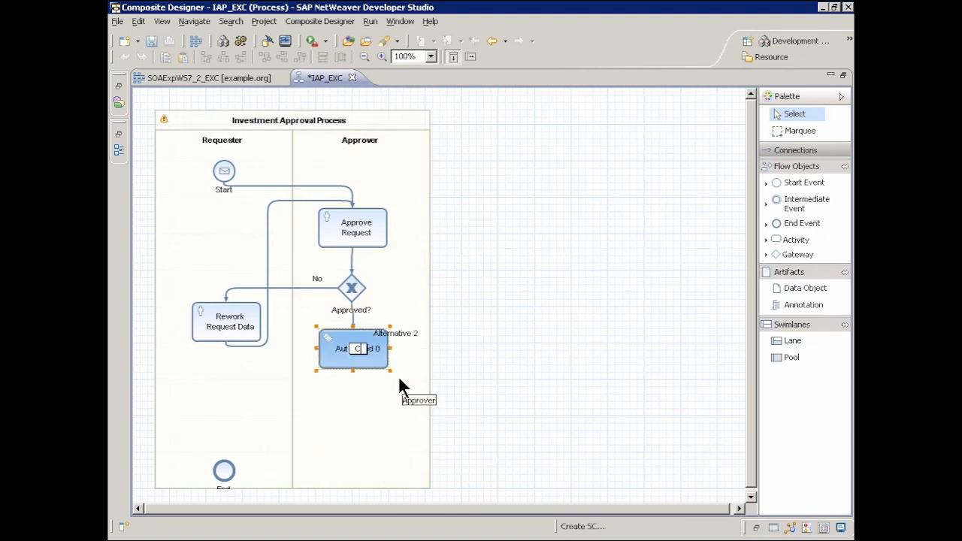
{"action": "type", "text": "reate Purch"}
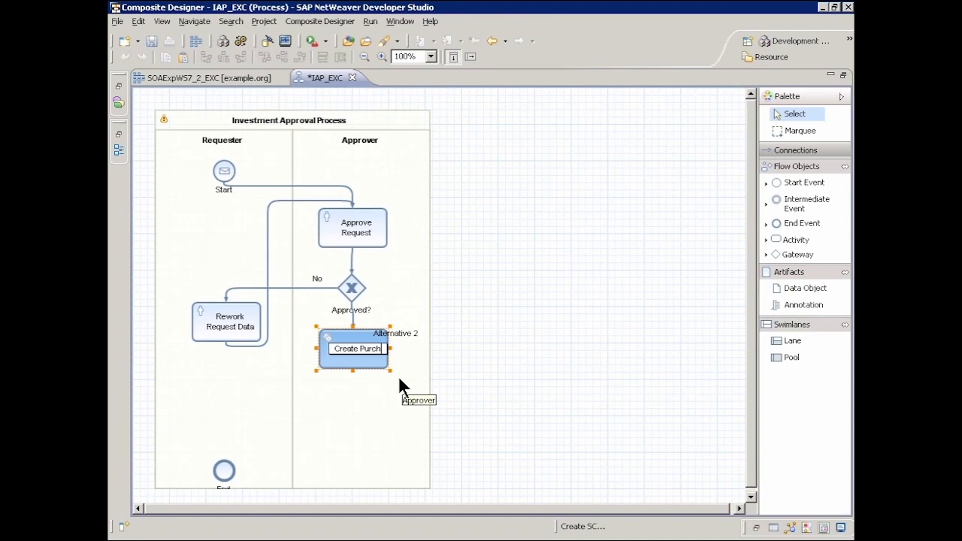
{"action": "type", "text": "ase Order"}
{"action": "key", "text": "Return"}
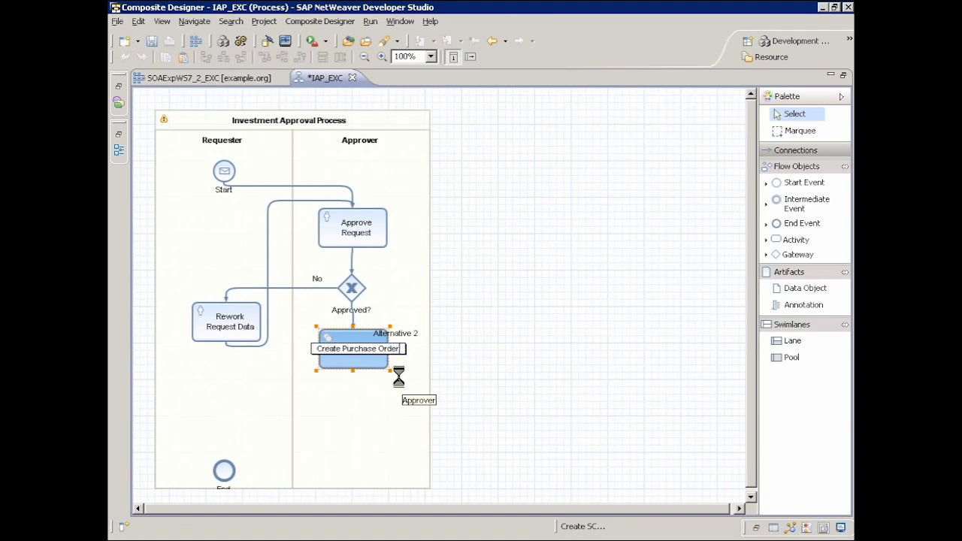
Move the label of the gateway's branch to Create Purchase Order up beside the gateway and rename it Yes.
{"action": "left_click", "coordinate": [403, 332]}
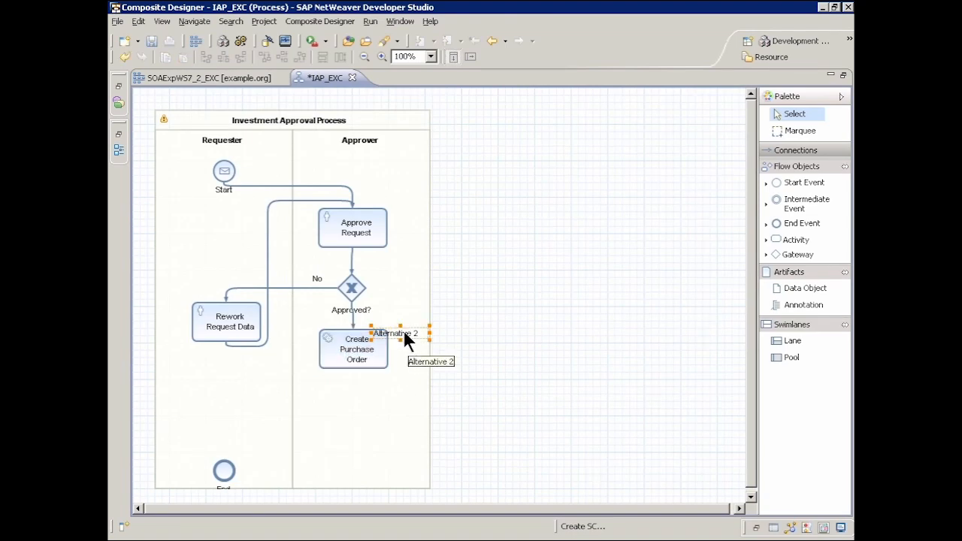
{"action": "left_click_drag", "start_coordinate": [400, 331], "coordinate": [391, 300]}
{"action": "left_click_drag", "start_coordinate": [391, 301], "coordinate": [390, 301]}
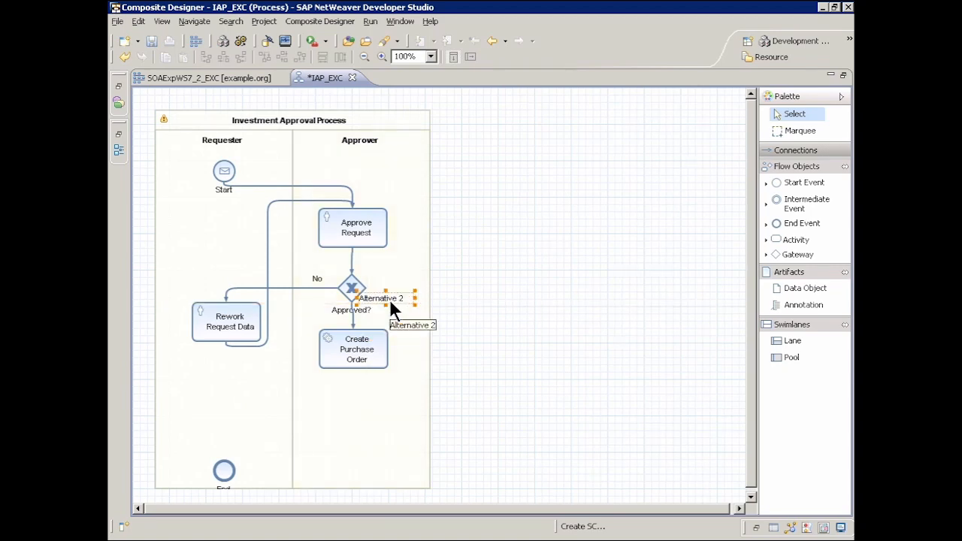
{"action": "left_click", "coordinate": [406, 296]}
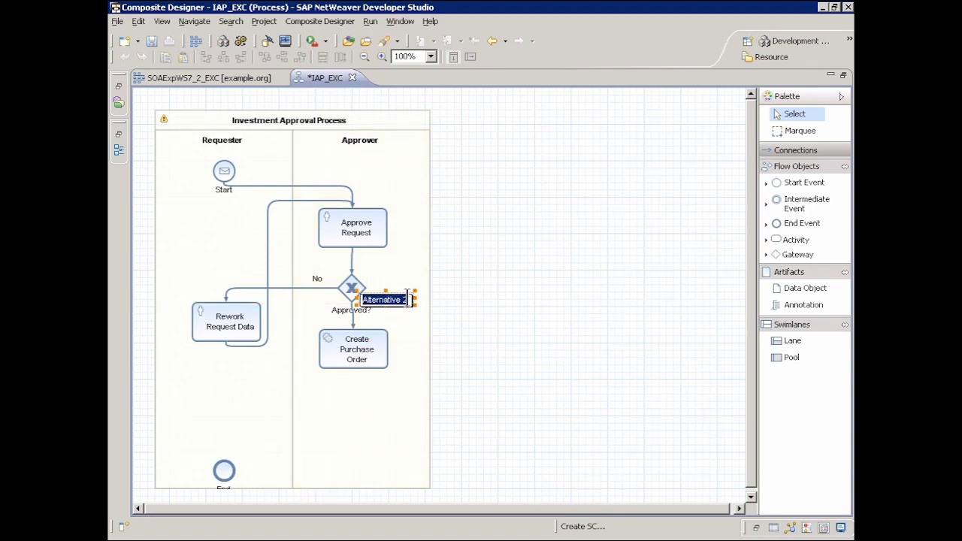
{"action": "type", "text": "Yes"}
{"action": "key", "text": "Return"}
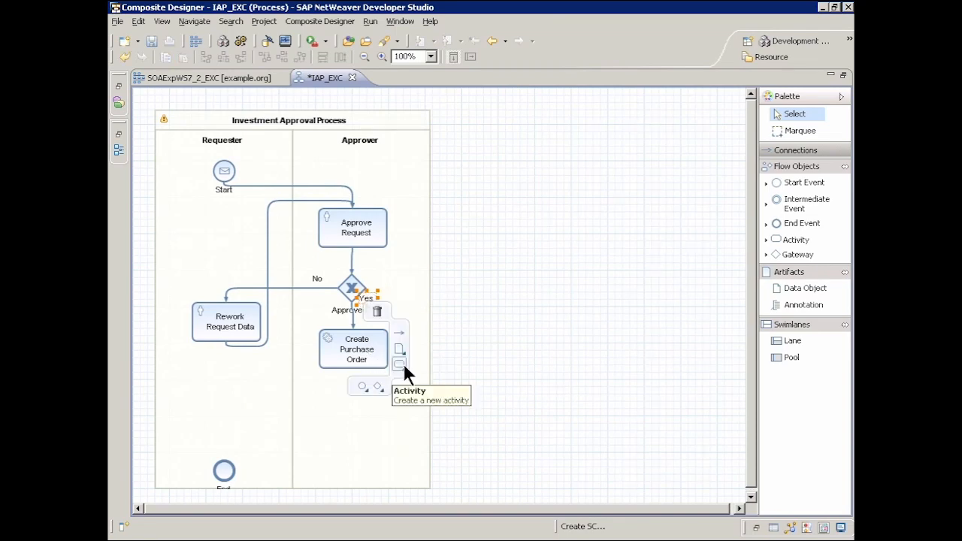
Add a human activity named Confirm PO Creation in the Requester lane after Create Purchase Order and connect it to the End event.
{"action": "left_click", "coordinate": [228, 391]}
{"action": "left_click", "coordinate": [257, 412]}
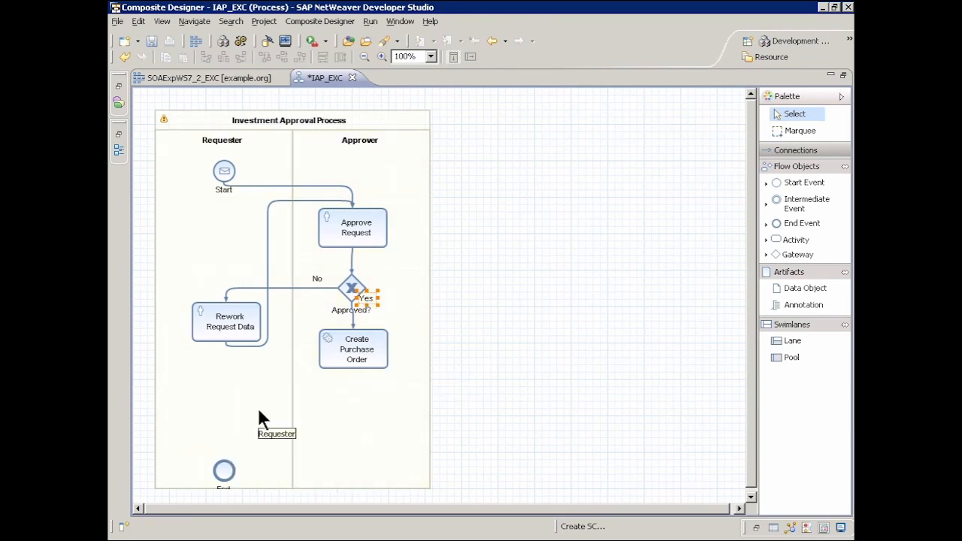
{"action": "type", "text": "Con"}
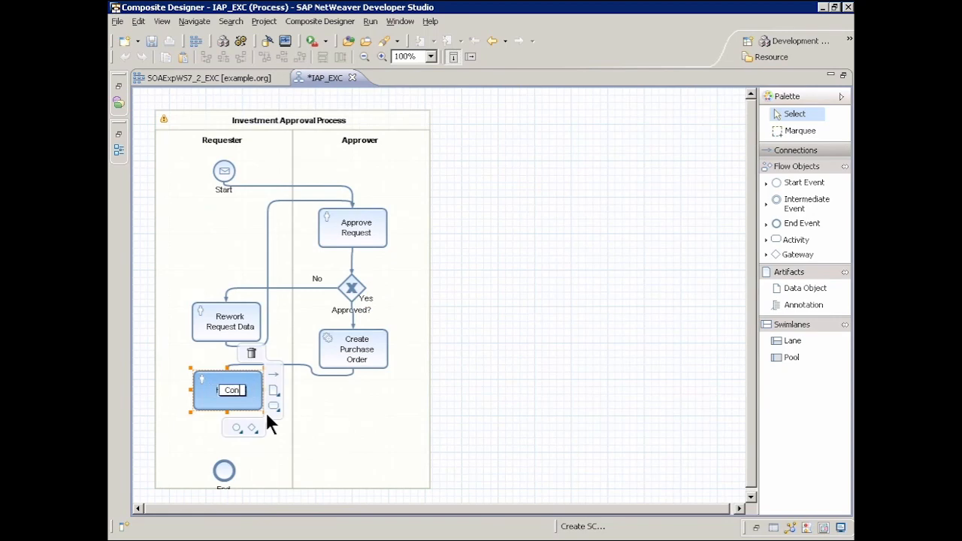
{"action": "type", "text": "firm PO"}
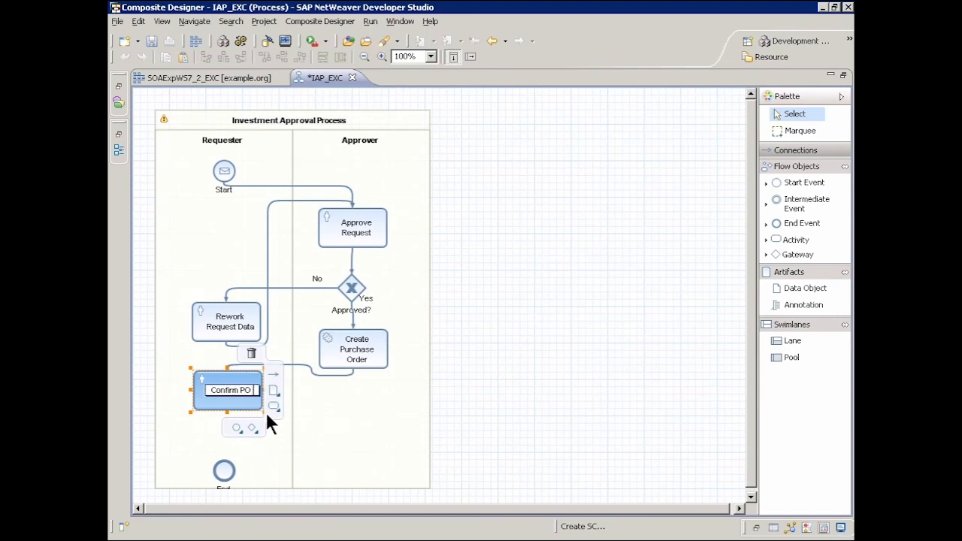
{"action": "type", "text": " Creation"}
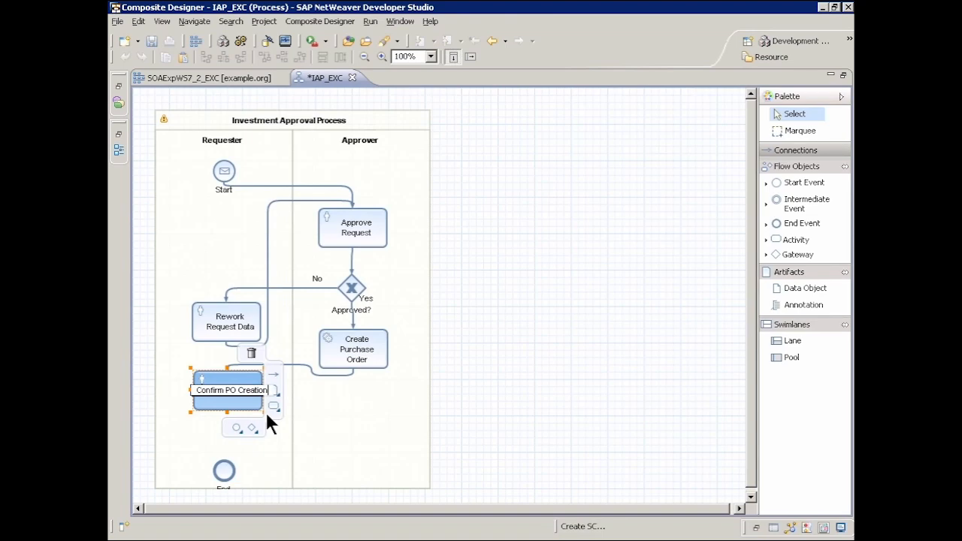
{"action": "key", "text": "Return"}
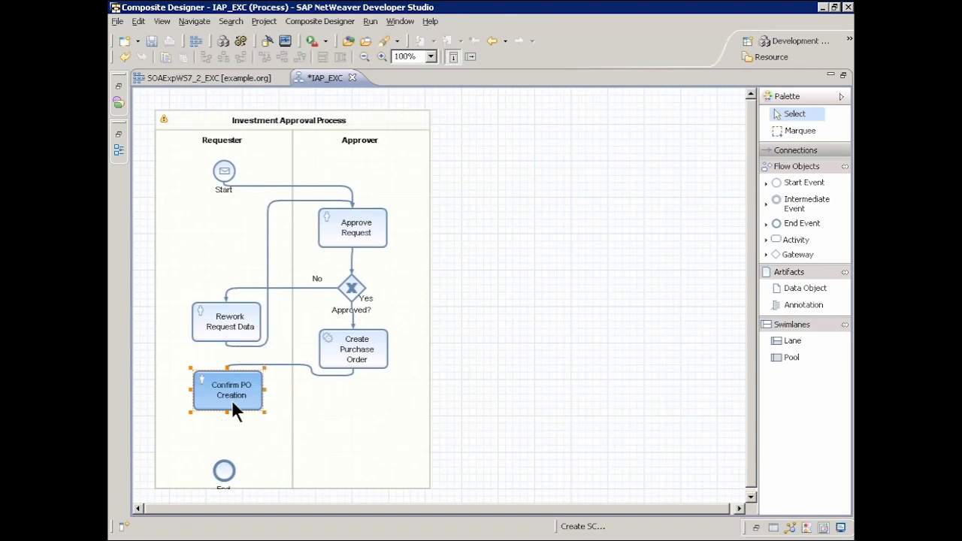
{"action": "left_click", "coordinate": [226, 470]}
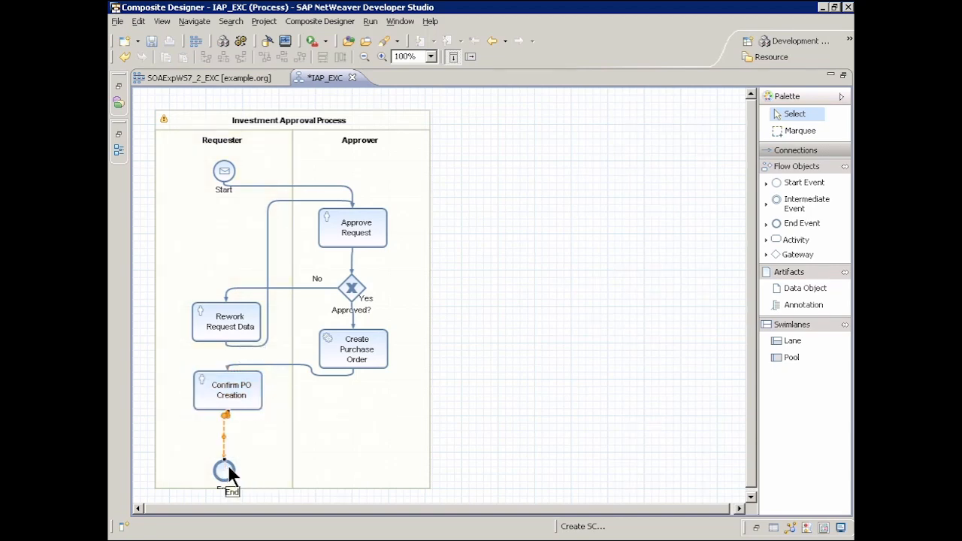
Format the whole diagram automatically and save the process.
{"action": "right_click", "coordinate": [528, 358]}
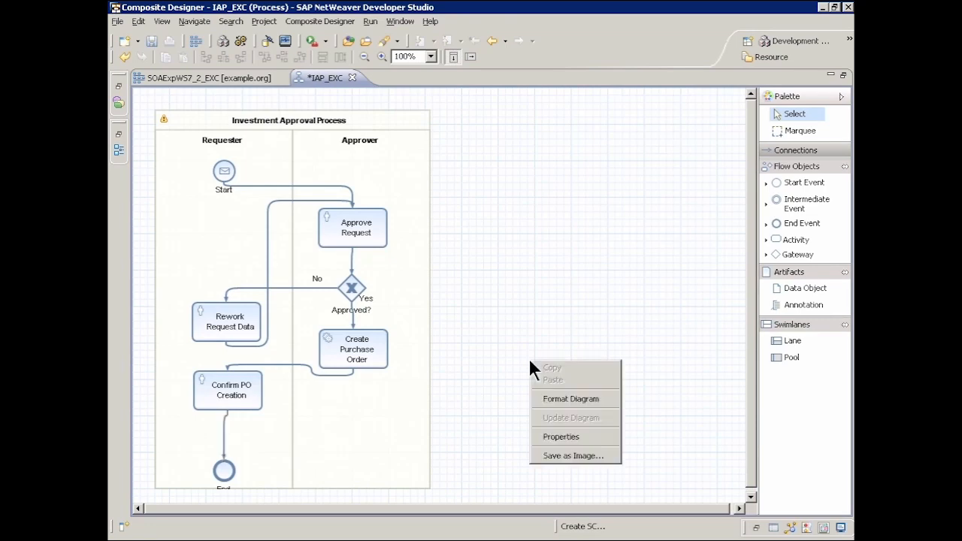
{"action": "left_click", "coordinate": [582, 399]}
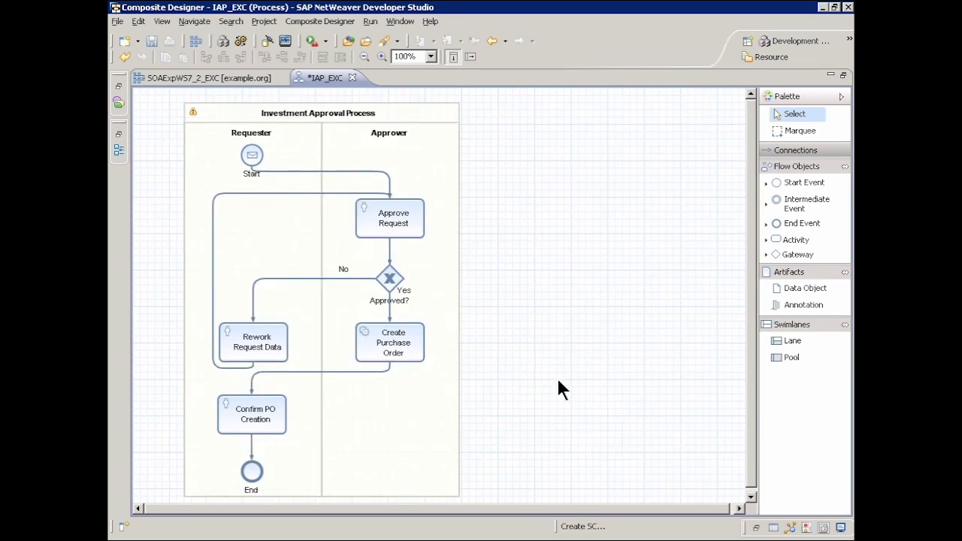
{"action": "left_click", "coordinate": [151, 41]}
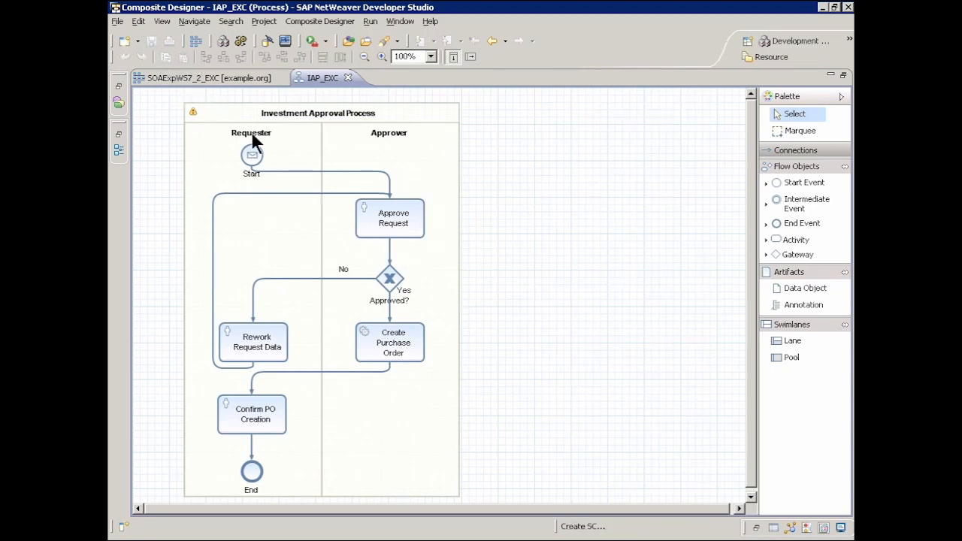
Enable globally defined potential owners for the human activities and tasks in the Requester lane.
{"action": "left_click", "coordinate": [251, 132]}
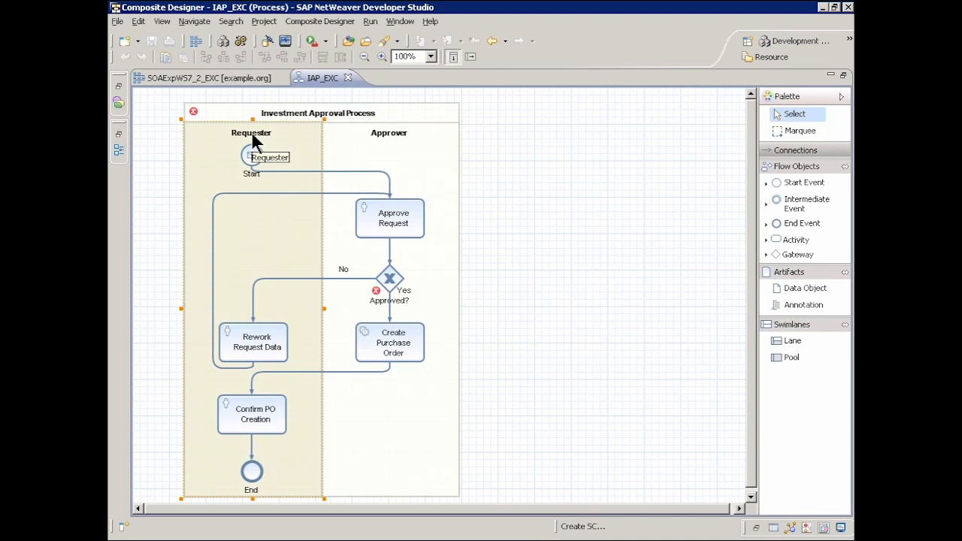
{"action": "right_click", "coordinate": [251, 132]}
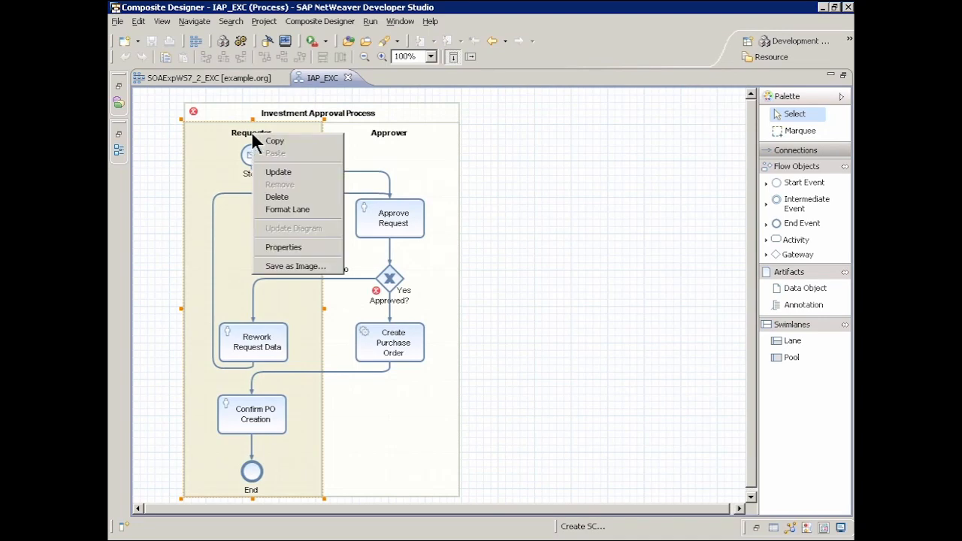
{"action": "left_click", "coordinate": [295, 246]}
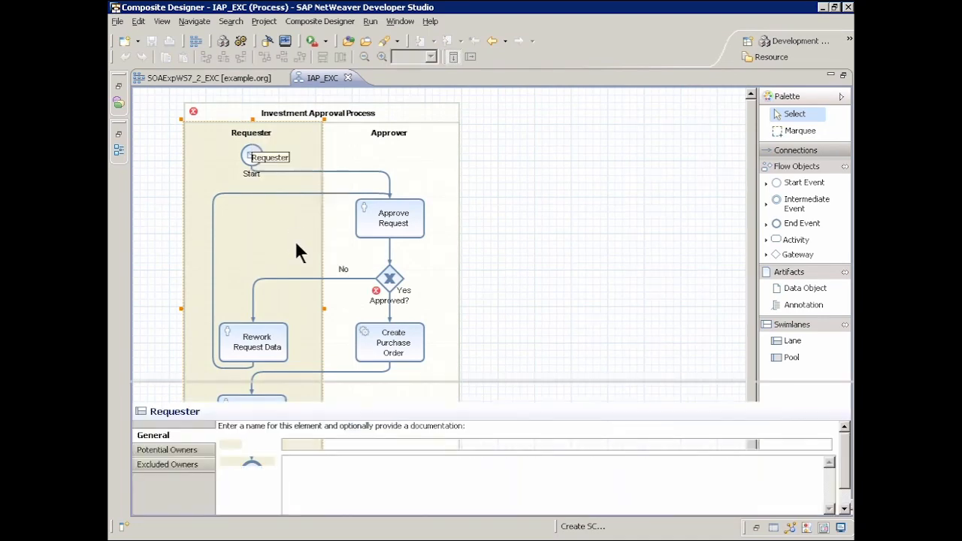
{"action": "left_click", "coordinate": [181, 451]}
{"action": "left_click", "coordinate": [224, 430]}
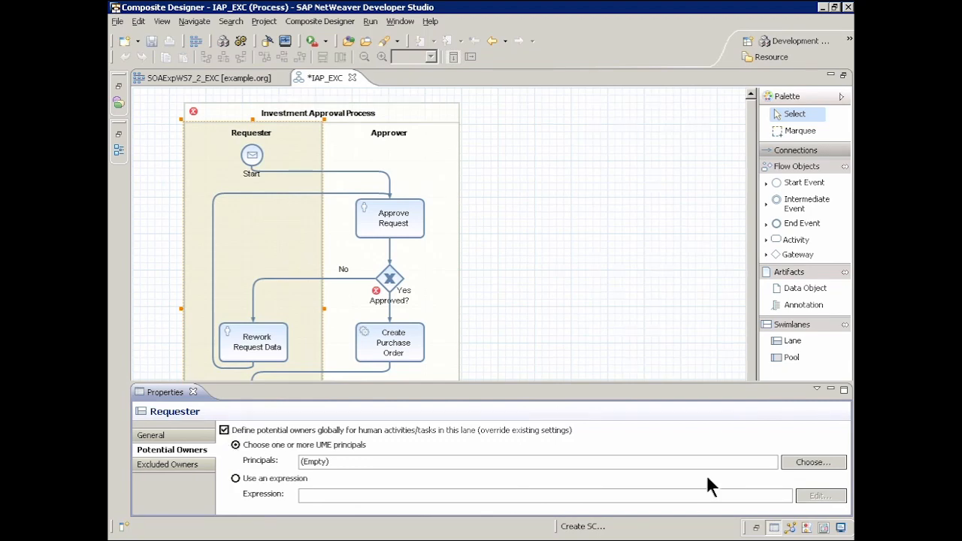
Search the UME users for demo and assign the matching user as the Requester lane's potential owner.
{"action": "left_click", "coordinate": [809, 462]}
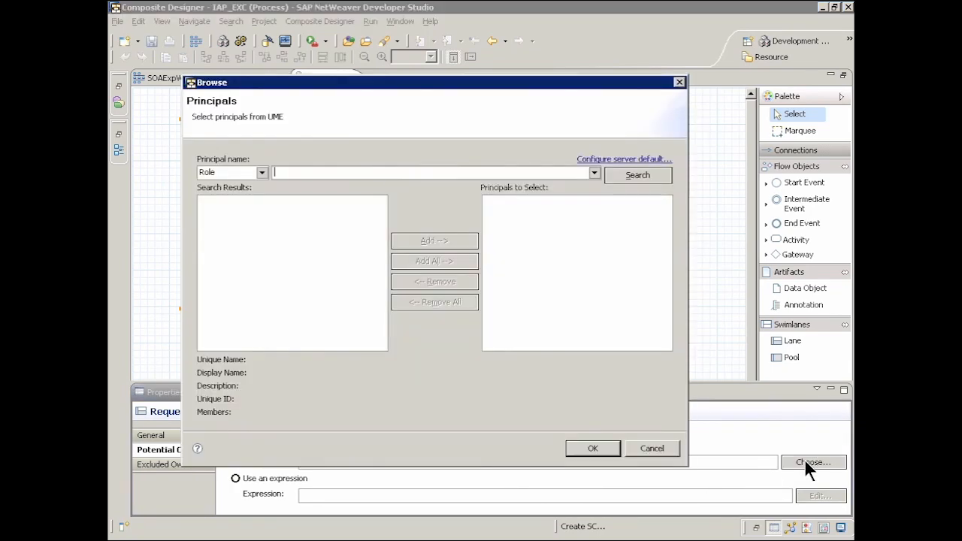
{"action": "left_click", "coordinate": [262, 172]}
{"action": "left_click", "coordinate": [243, 203]}
{"action": "left_click", "coordinate": [309, 173]}
{"action": "type", "text": "demo"}
{"action": "left_click", "coordinate": [628, 175]}
{"action": "left_click", "coordinate": [238, 202]}
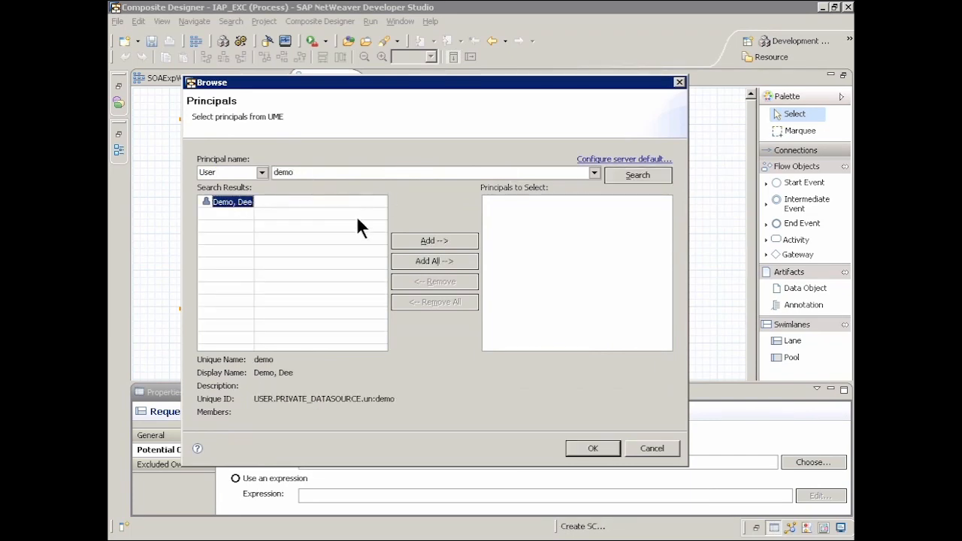
{"action": "left_click", "coordinate": [412, 242]}
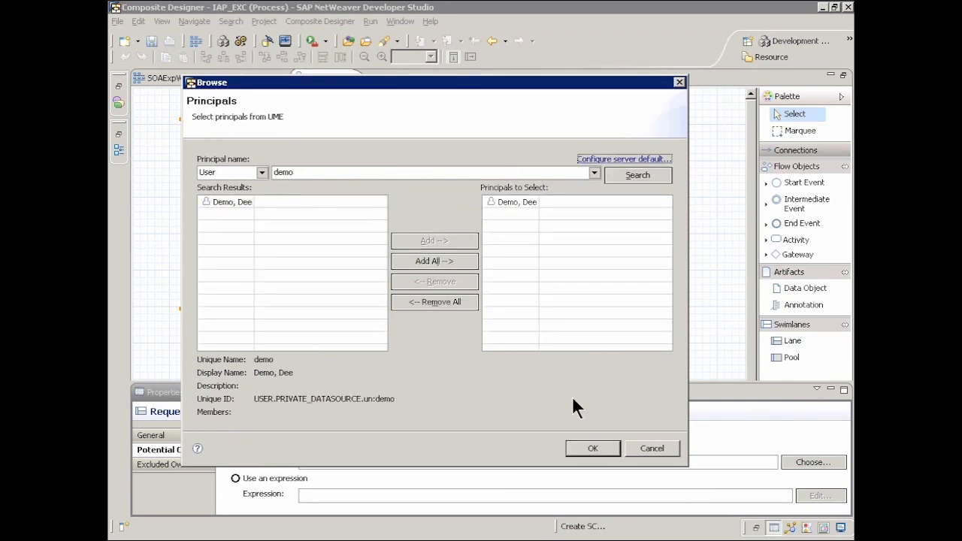
{"action": "left_click", "coordinate": [593, 448]}
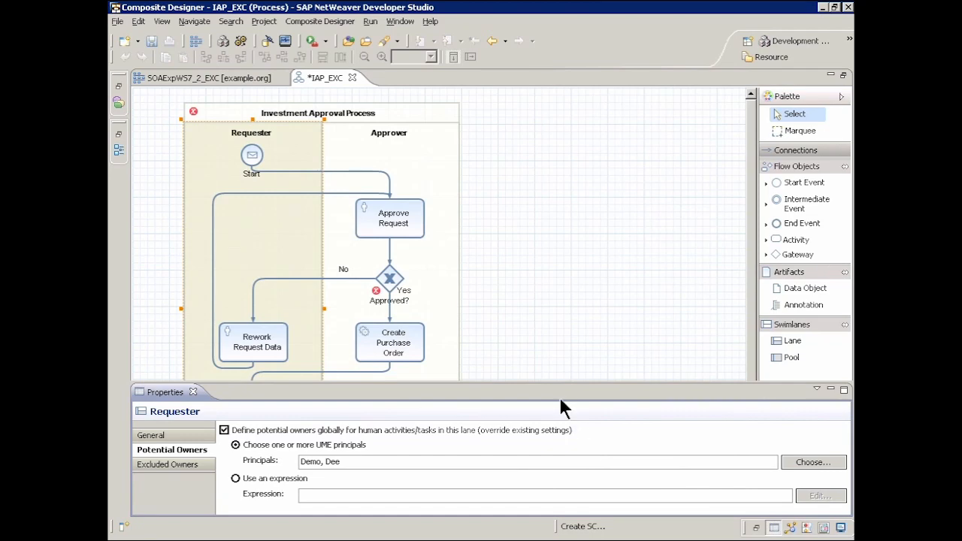
Enable globally defined potential owners for the human activities and tasks in the Approver lane.
{"action": "left_click", "coordinate": [389, 134]}
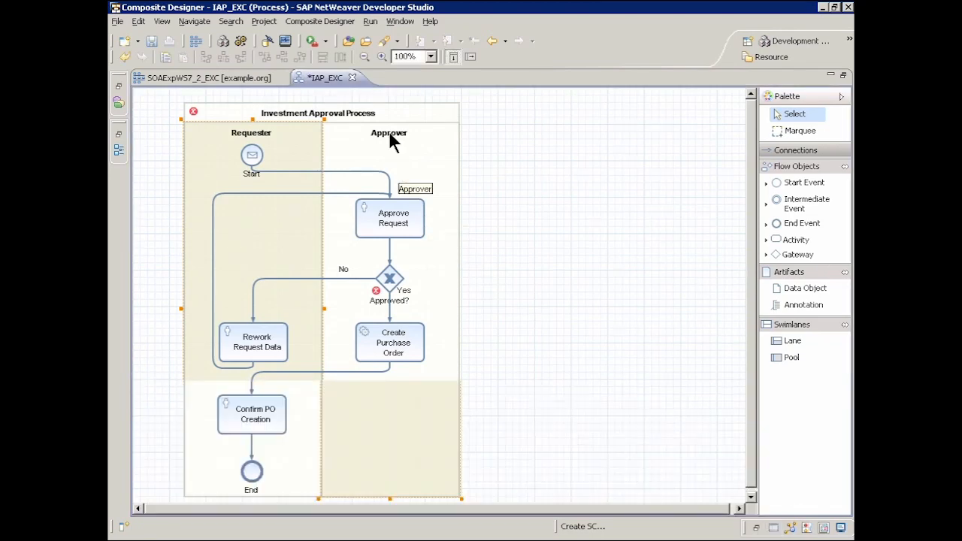
{"action": "right_click", "coordinate": [390, 134]}
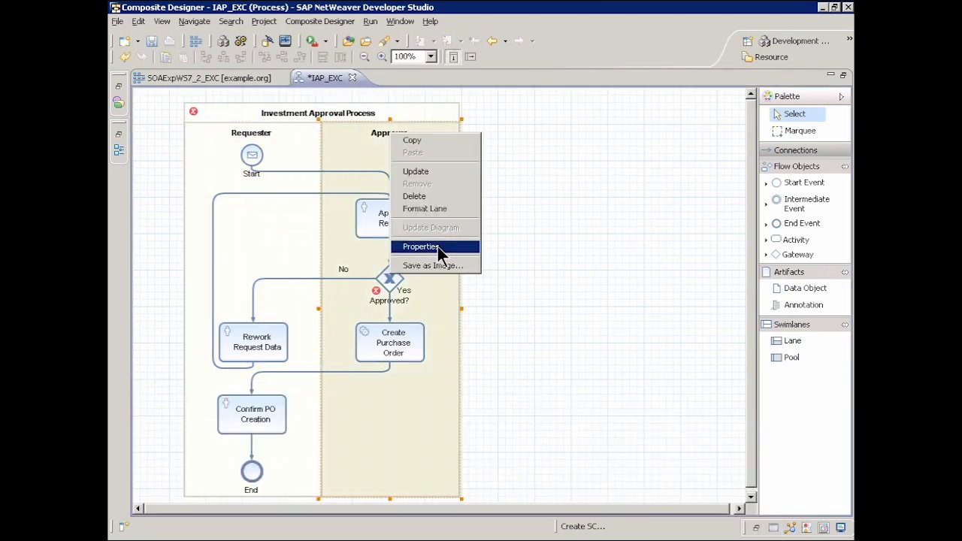
{"action": "left_click", "coordinate": [438, 247]}
{"action": "left_click", "coordinate": [224, 430]}
Search the UME users for demo and assign the matching user as the Approver lane's potential owner.
{"action": "left_click", "coordinate": [804, 465]}
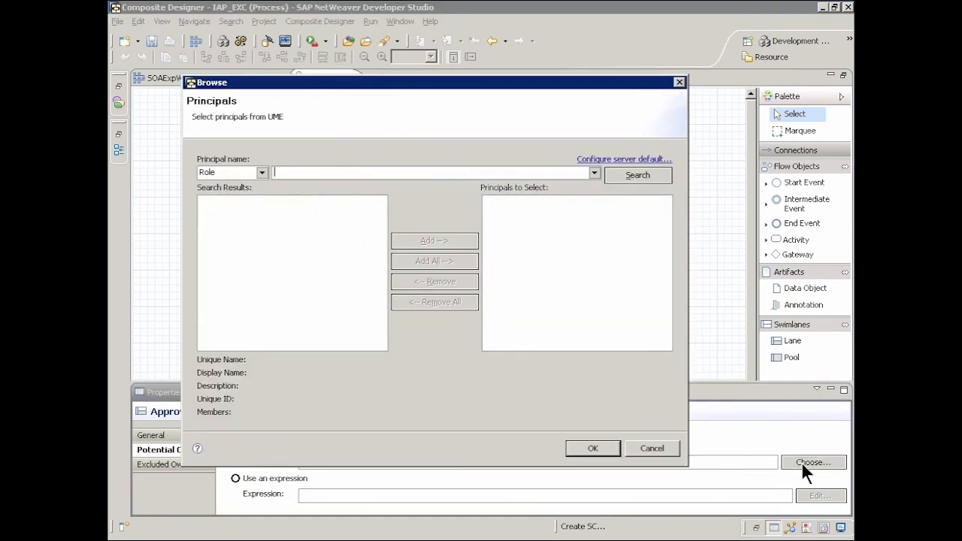
{"action": "left_click", "coordinate": [264, 174]}
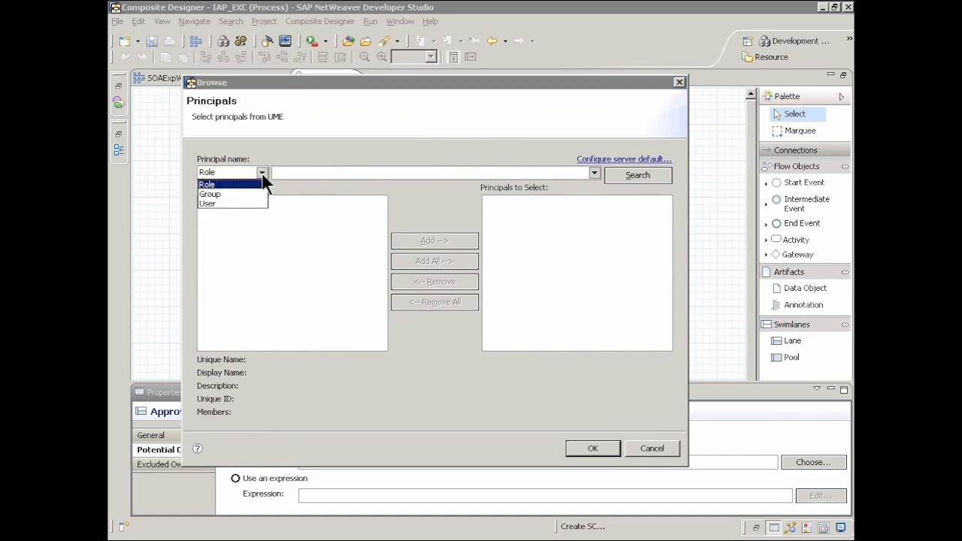
{"action": "left_click", "coordinate": [248, 188]}
{"action": "left_click", "coordinate": [288, 173]}
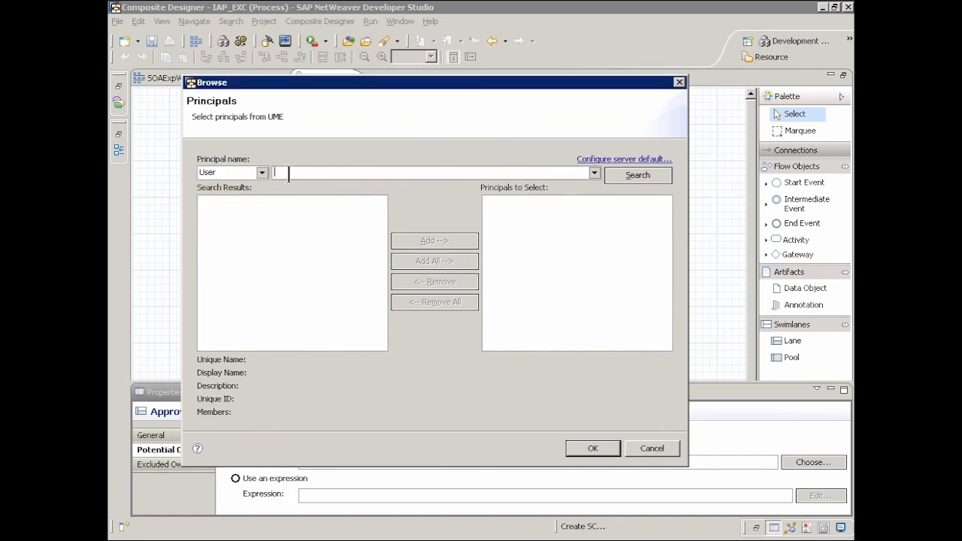
{"action": "type", "text": "demo"}
{"action": "left_click", "coordinate": [633, 175]}
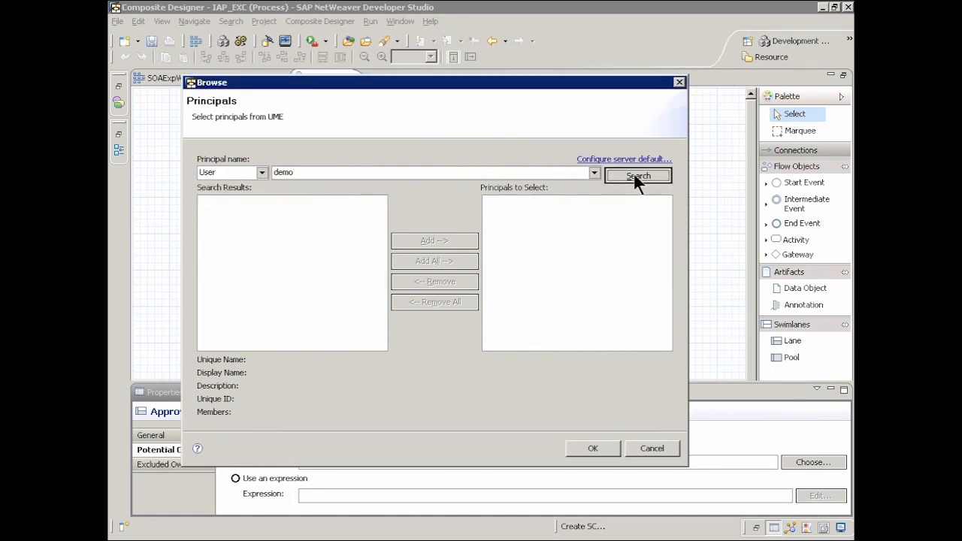
{"action": "left_click", "coordinate": [233, 201]}
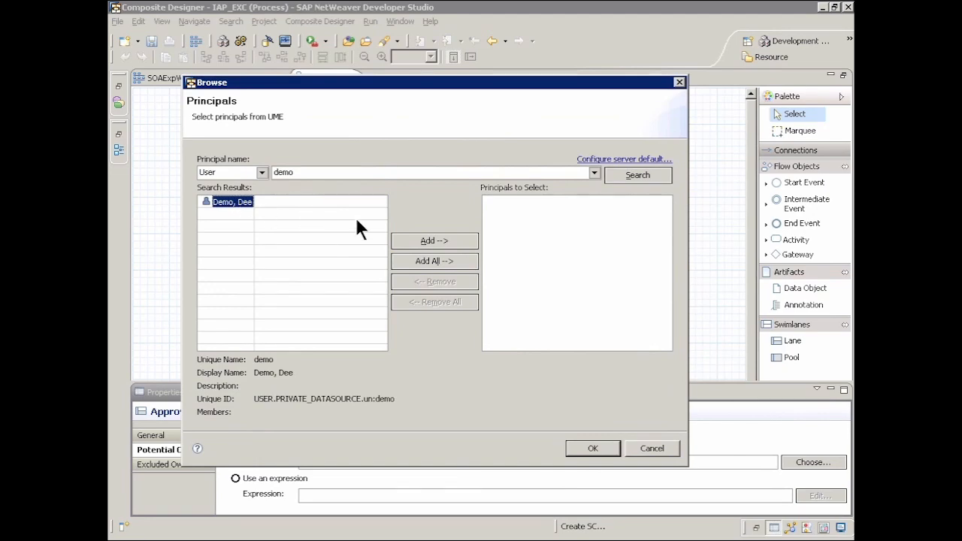
{"action": "left_click", "coordinate": [428, 241]}
{"action": "left_click", "coordinate": [593, 448]}
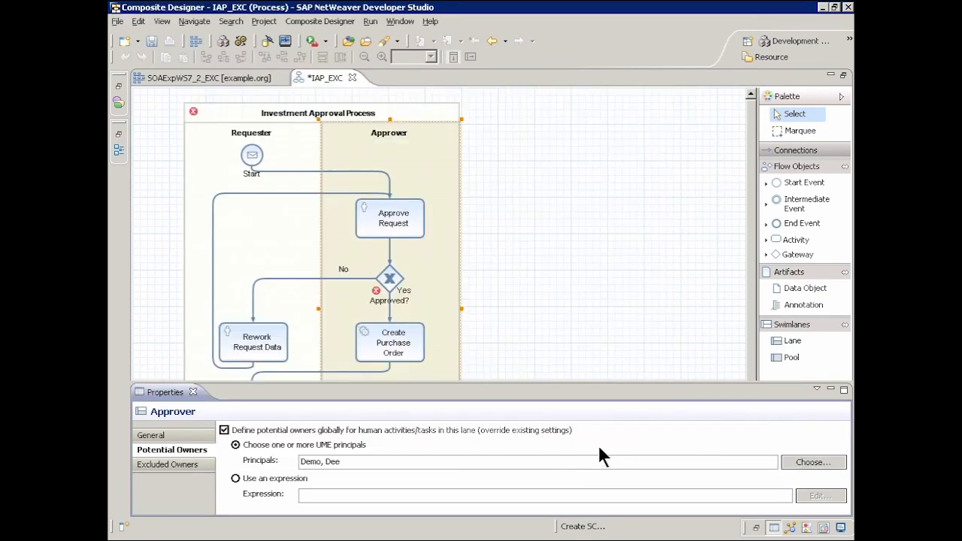
Assign the UME user demo as administrator of the Investment Approval Process pool and save the process.
{"action": "left_click", "coordinate": [339, 111]}
{"action": "right_click", "coordinate": [340, 112]}
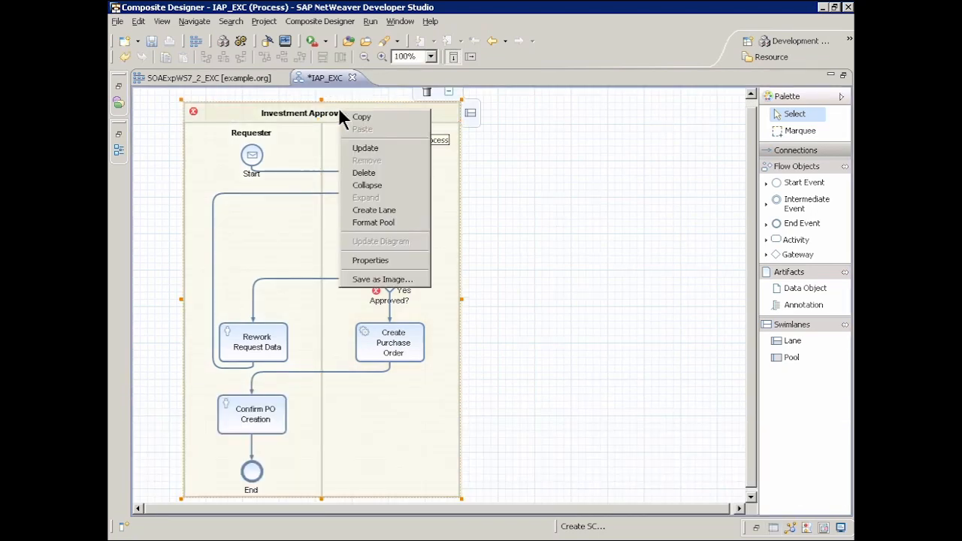
{"action": "left_click", "coordinate": [372, 260]}
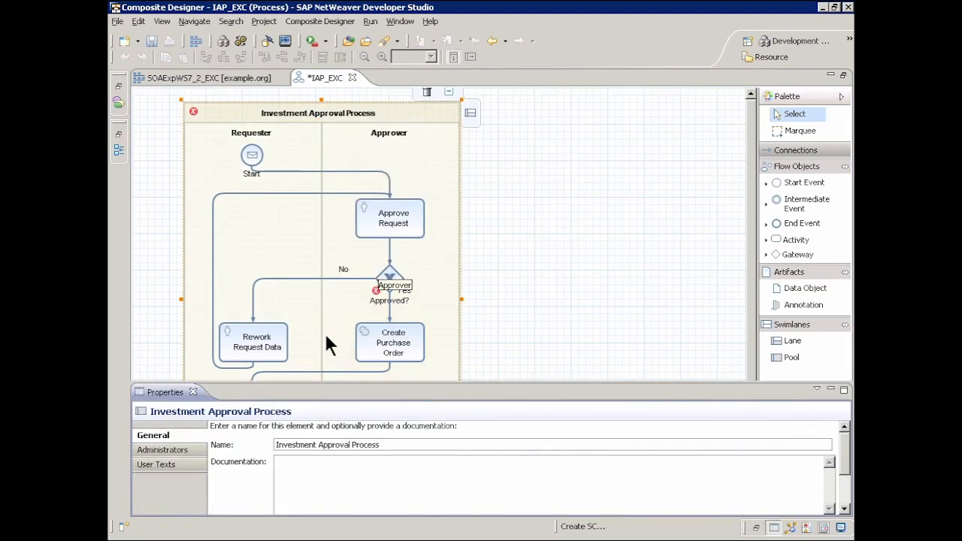
{"action": "left_click", "coordinate": [164, 451]}
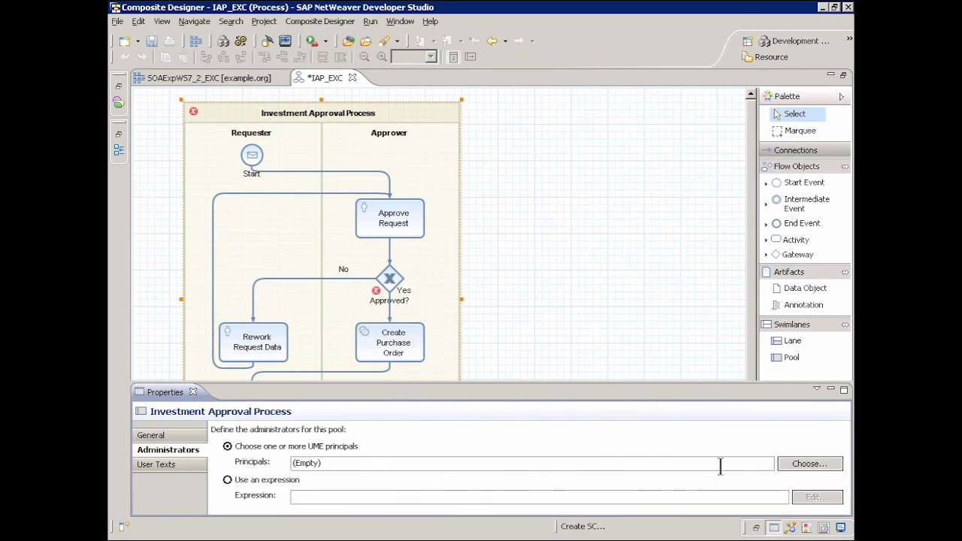
{"action": "left_click", "coordinate": [800, 465]}
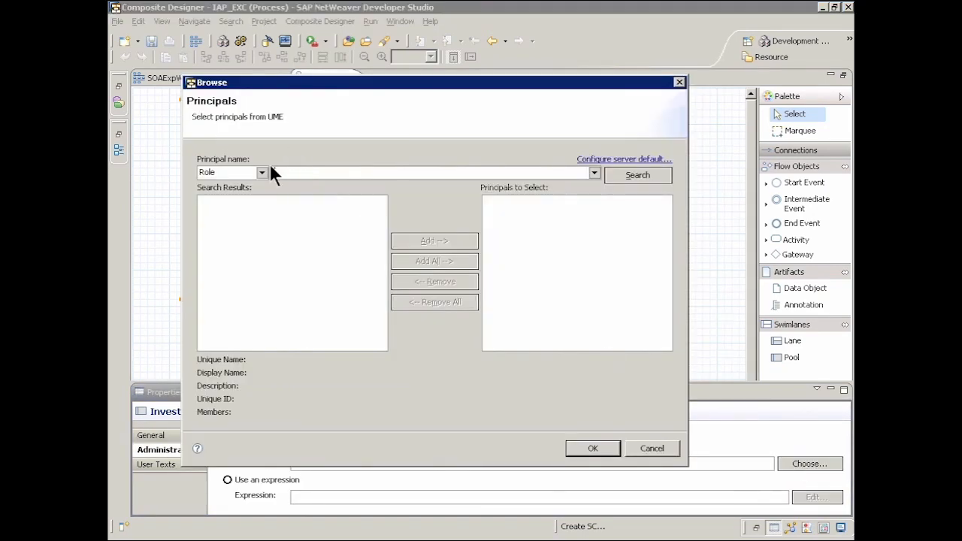
{"action": "left_click", "coordinate": [261, 172]}
{"action": "left_click", "coordinate": [246, 202]}
{"action": "left_click", "coordinate": [303, 173]}
{"action": "type", "text": "d"}
{"action": "left_click", "coordinate": [635, 175]}
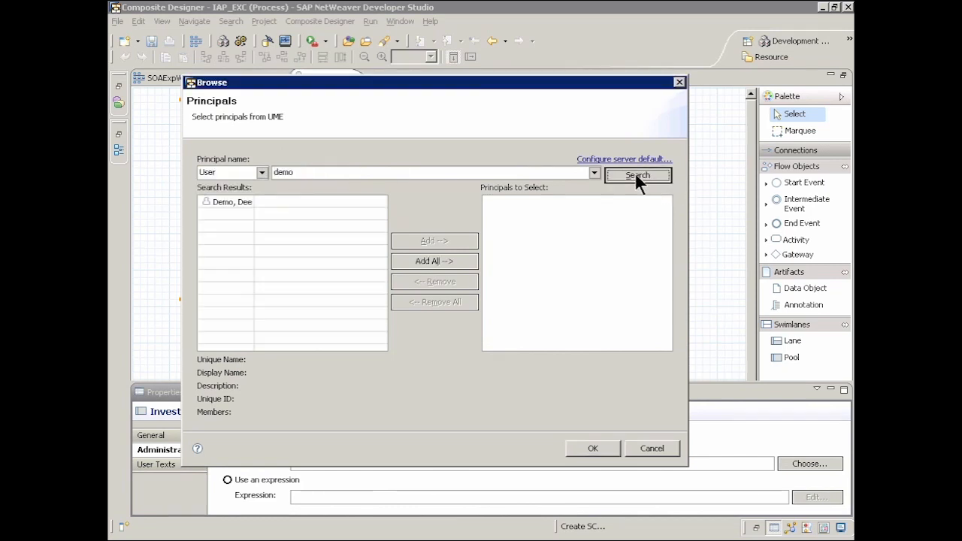
{"action": "left_click", "coordinate": [237, 202]}
{"action": "left_click", "coordinate": [414, 239]}
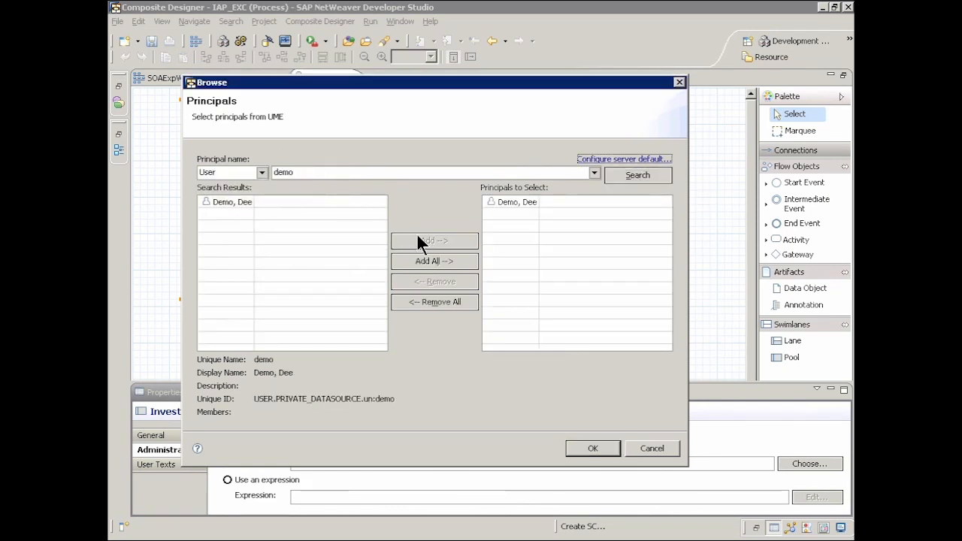
{"action": "left_click", "coordinate": [586, 450]}
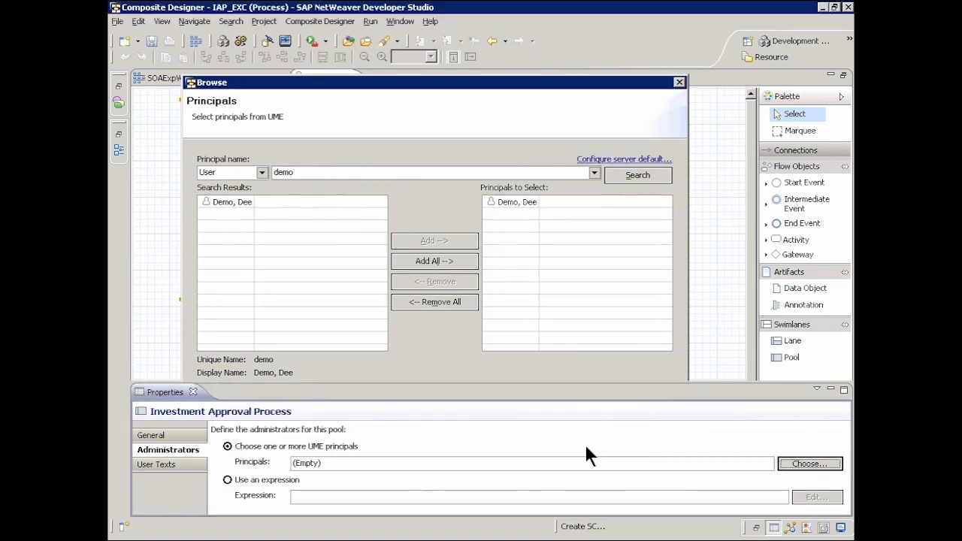
{"action": "left_click", "coordinate": [151, 40]}
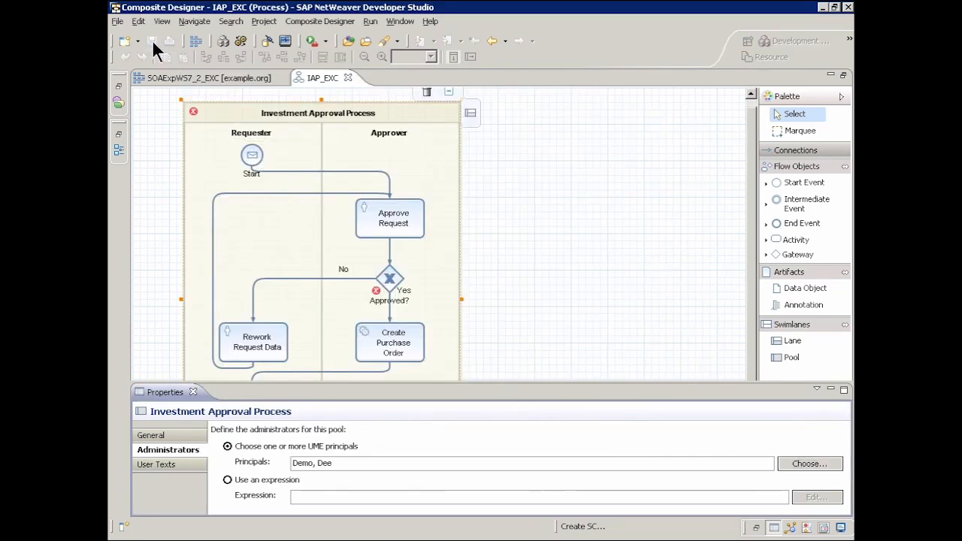
Restore the editor from its maximized view and import processcontextdata_unstructured.xsd from the SOA_Experience_Workshop_7.2 folder into the process's XSD Files.
{"action": "double_click", "coordinate": [319, 78]}
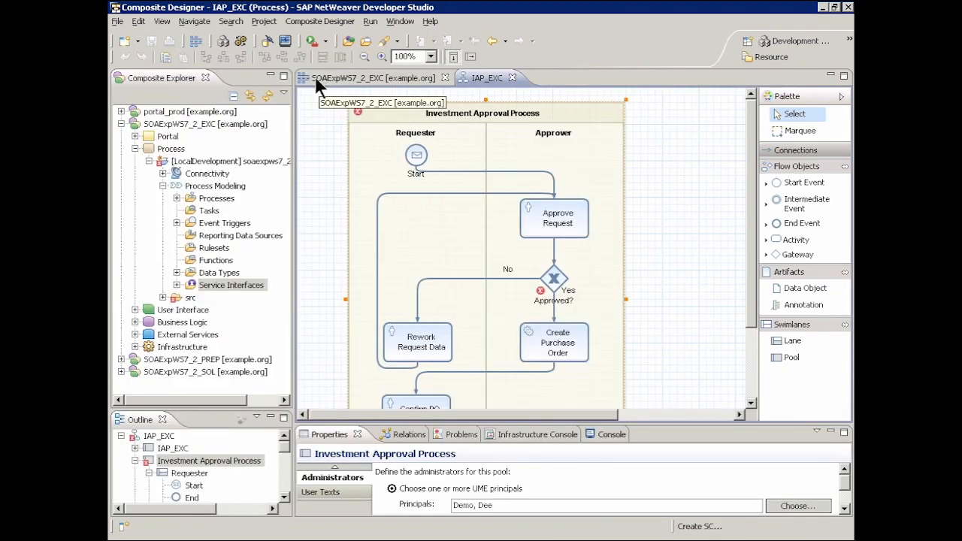
{"action": "left_click", "coordinate": [176, 272]}
{"action": "right_click", "coordinate": [229, 285]}
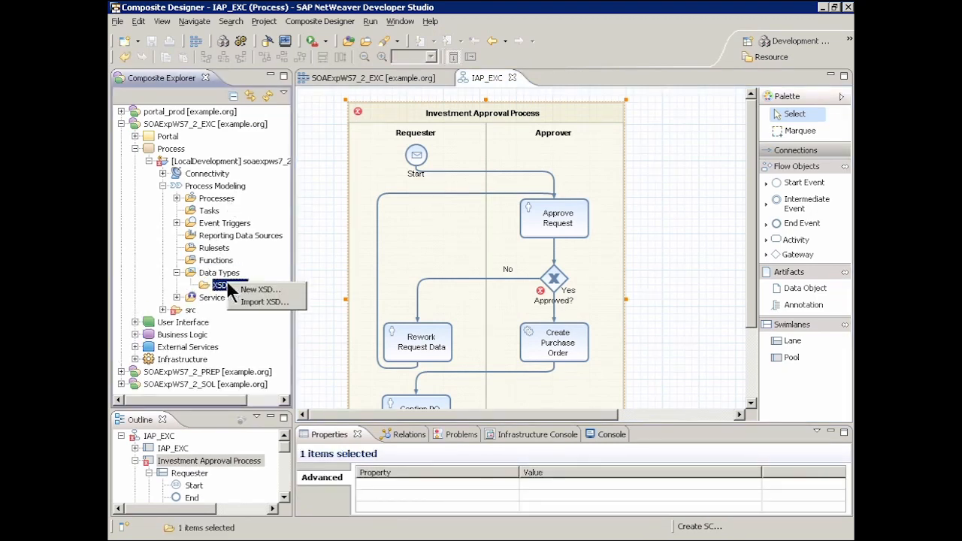
{"action": "left_click", "coordinate": [264, 301]}
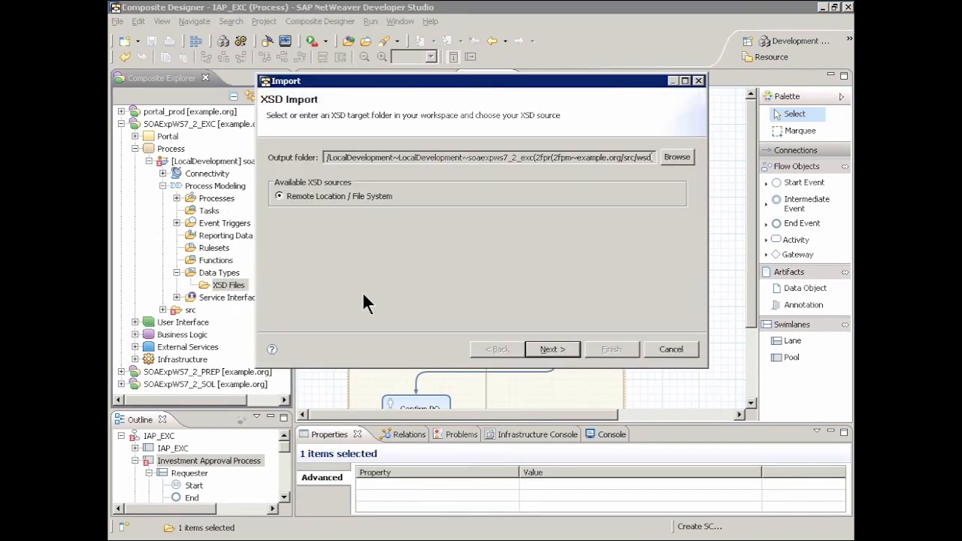
{"action": "left_click", "coordinate": [543, 353]}
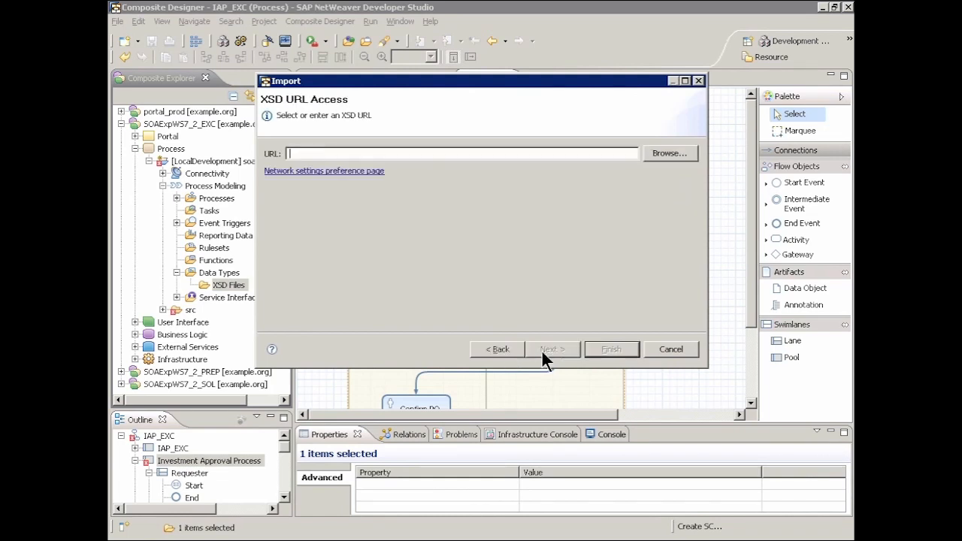
{"action": "left_click", "coordinate": [664, 153]}
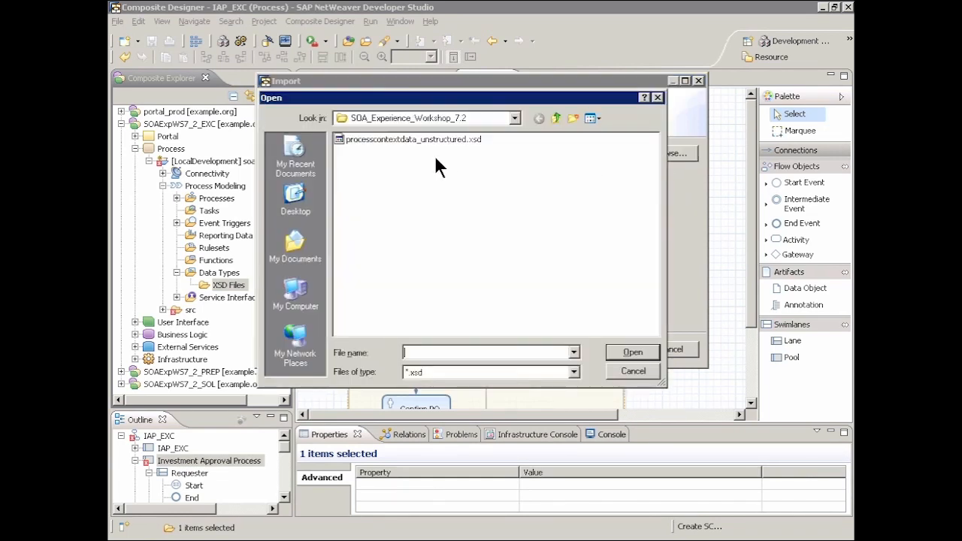
{"action": "left_click", "coordinate": [418, 139]}
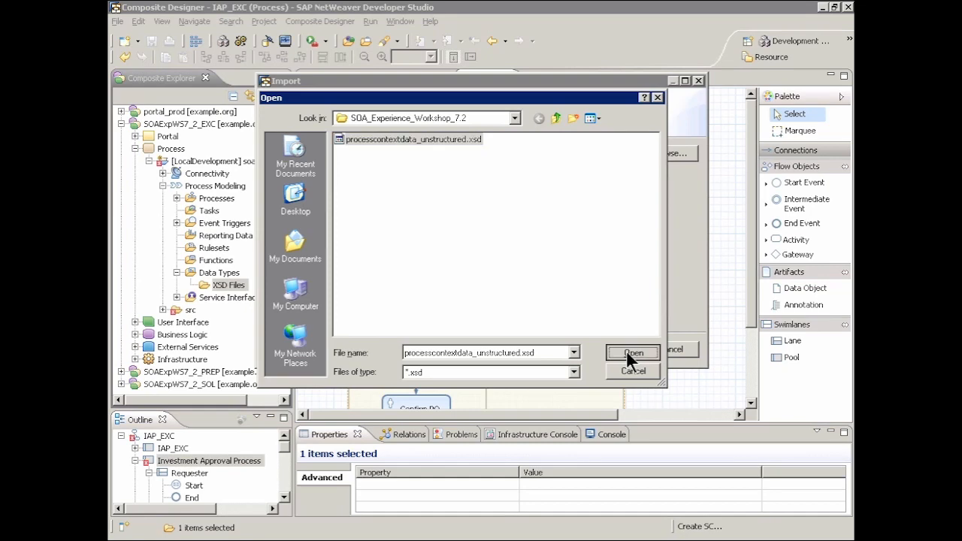
{"action": "left_click", "coordinate": [626, 350]}
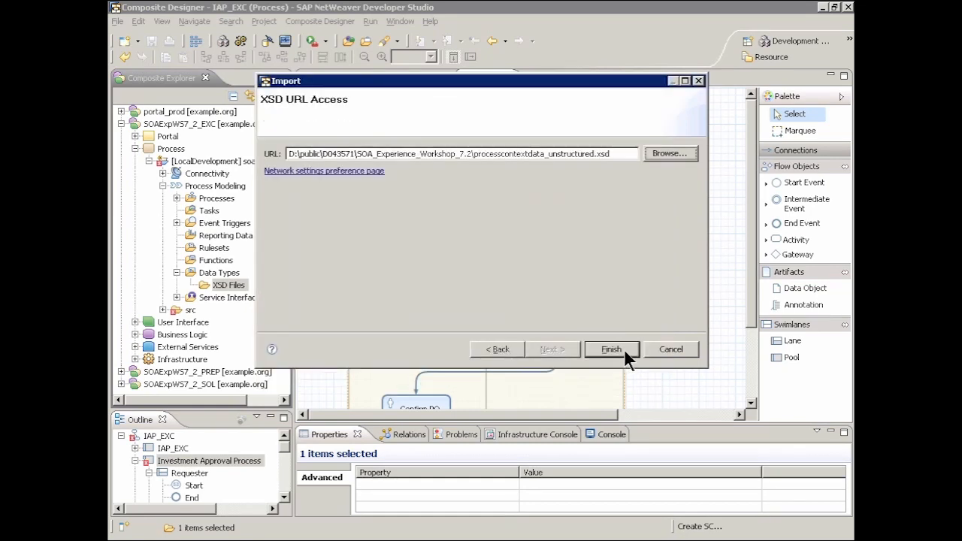
{"action": "left_click", "coordinate": [624, 349]}
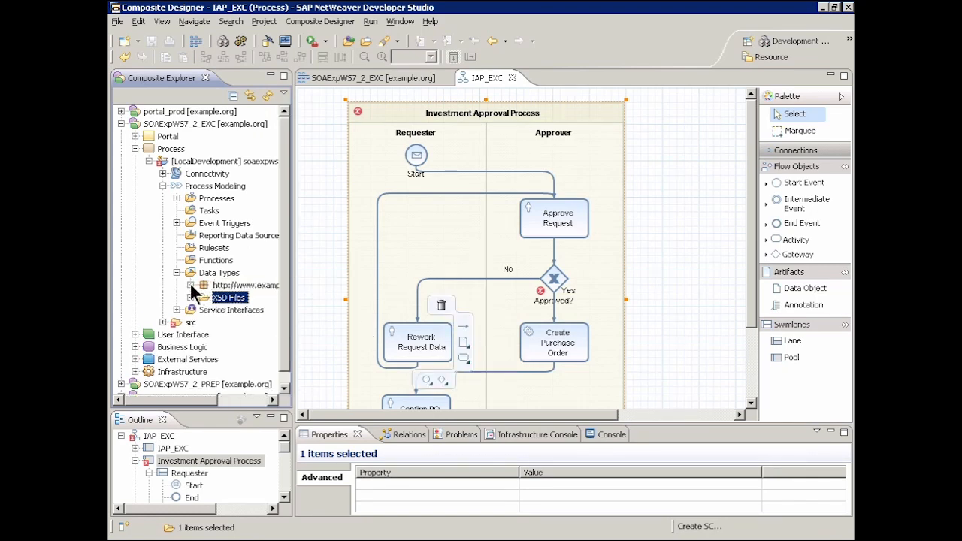
Add a data object based on the imported IAP_Context data type to the Approver lane below Create Purchase Order.
{"action": "left_click", "coordinate": [191, 285]}
{"action": "left_click_drag", "start_coordinate": [248, 297], "coordinate": [568, 404]}
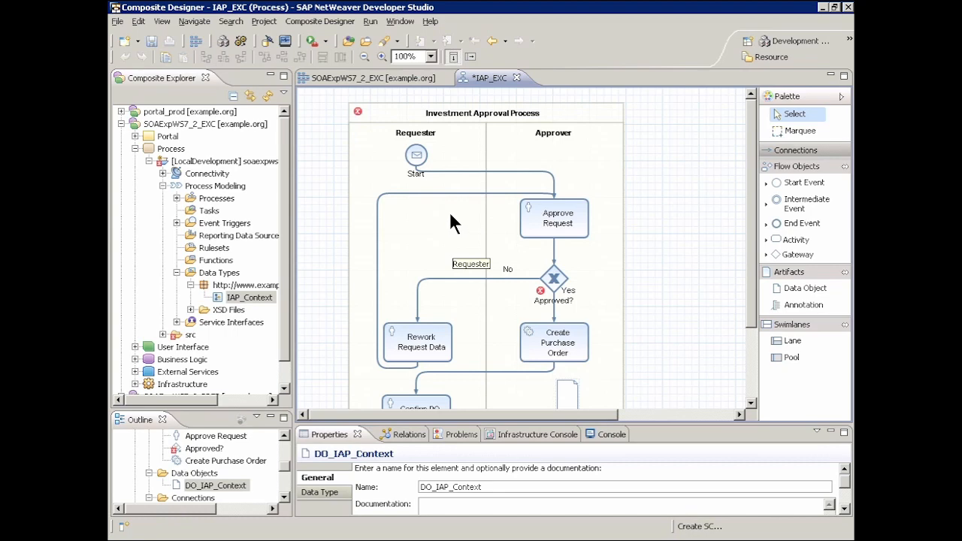
Create a new task named Approve Request Task for the Approve Request activity, with UI component generation enabled.
{"action": "left_click", "coordinate": [546, 218]}
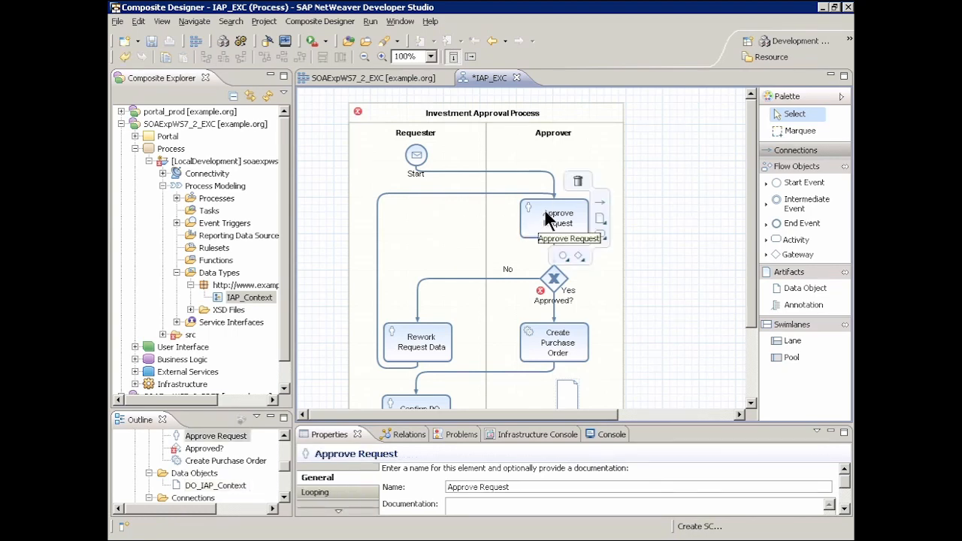
{"action": "left_click", "coordinate": [337, 510]}
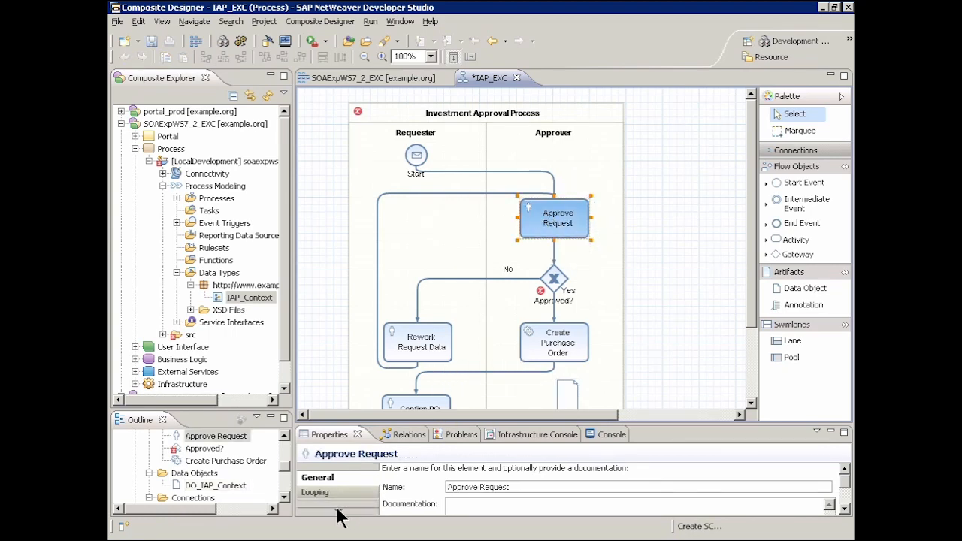
{"action": "left_click", "coordinate": [315, 494]}
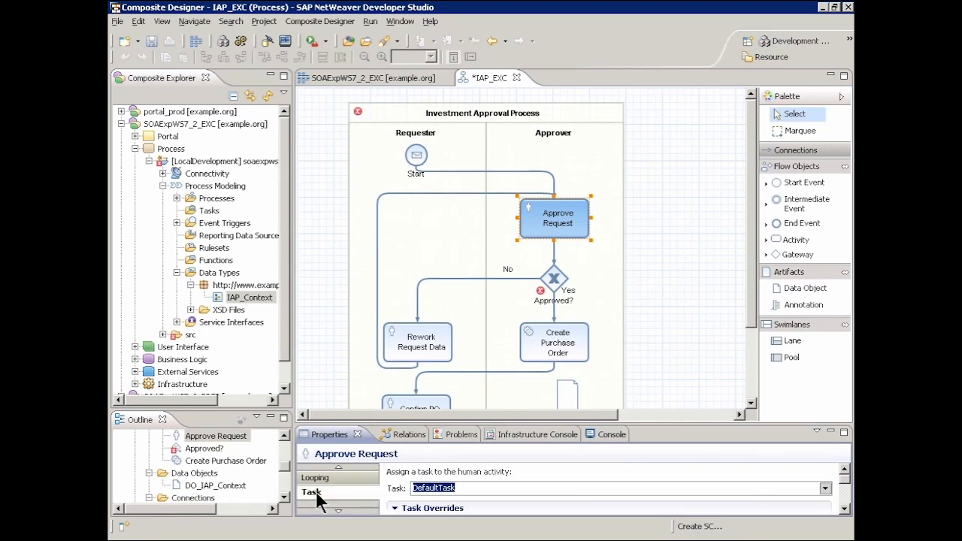
{"action": "left_click", "coordinate": [825, 489]}
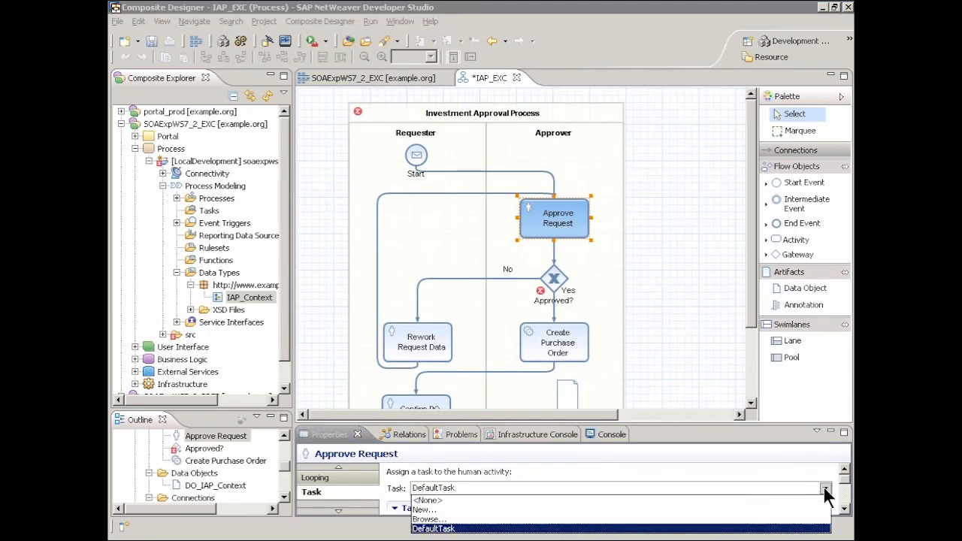
{"action": "left_click", "coordinate": [424, 510]}
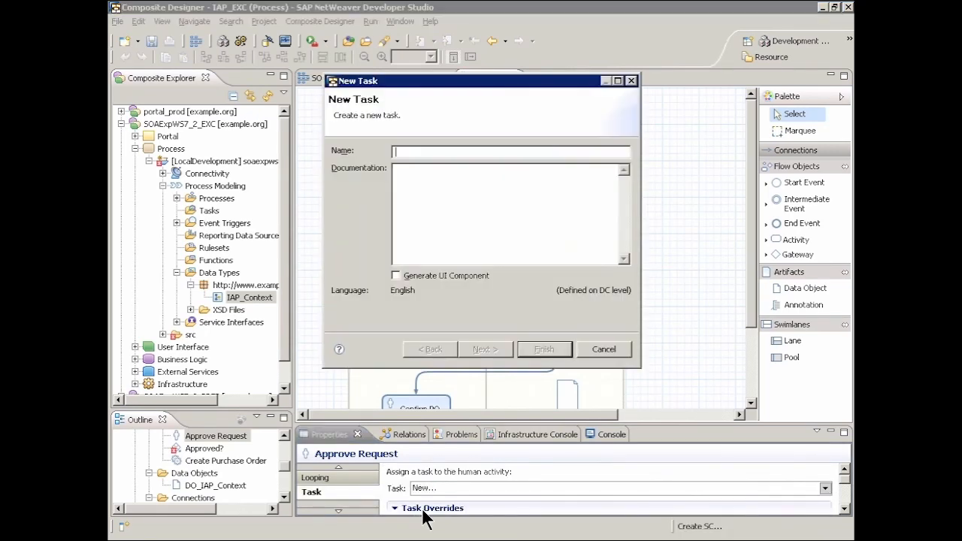
{"action": "type", "text": "Approve Request Task"}
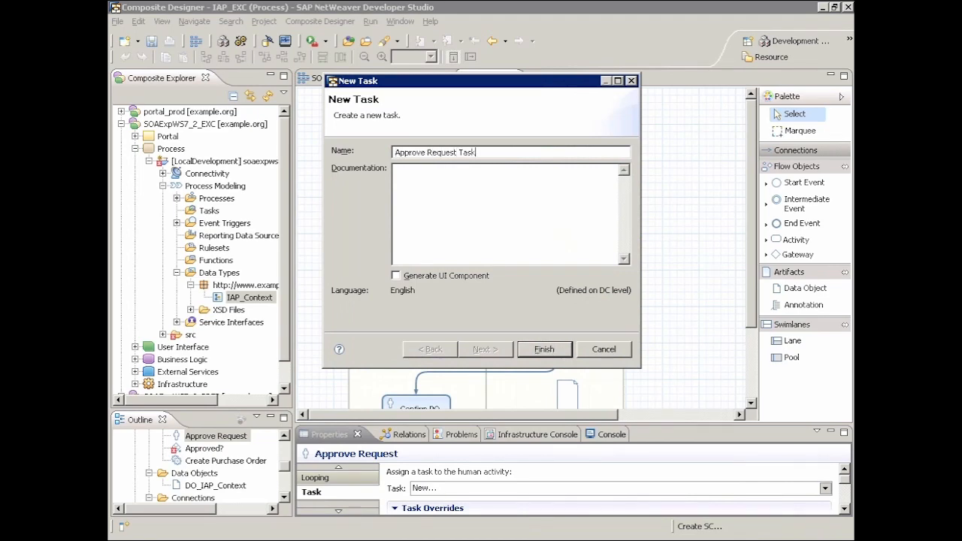
{"action": "left_click", "coordinate": [395, 275]}
Accept Web Dynpro and the preset development component for the approval task, and name its UI component ARTaskComponent.
{"action": "left_click", "coordinate": [481, 349]}
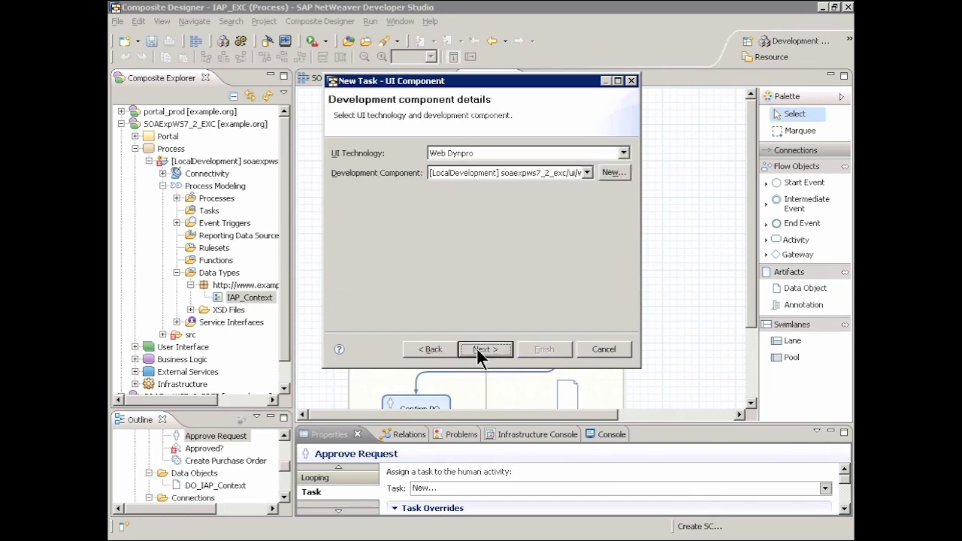
{"action": "left_click", "coordinate": [480, 349]}
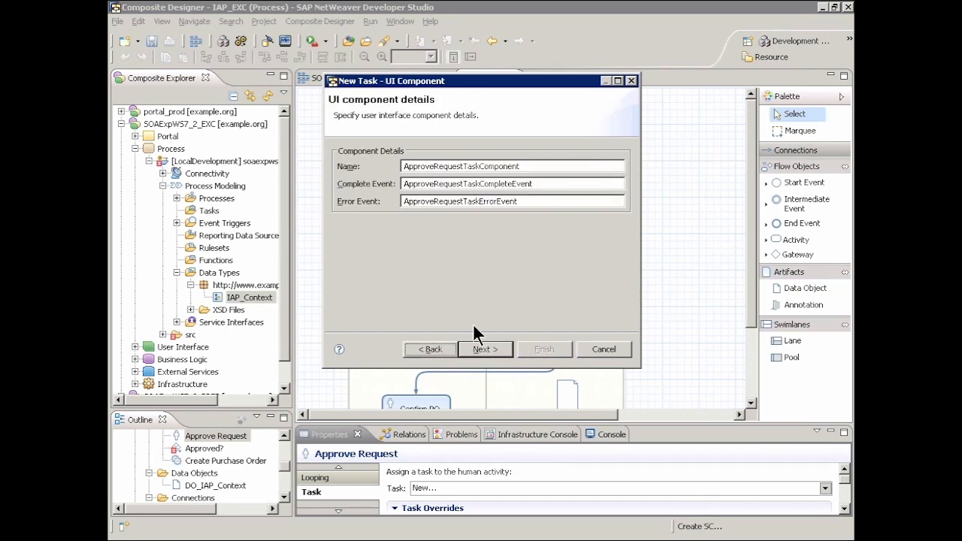
{"action": "left_click_drag", "start_coordinate": [464, 166], "coordinate": [388, 166]}
{"action": "type", "text": "AR"}
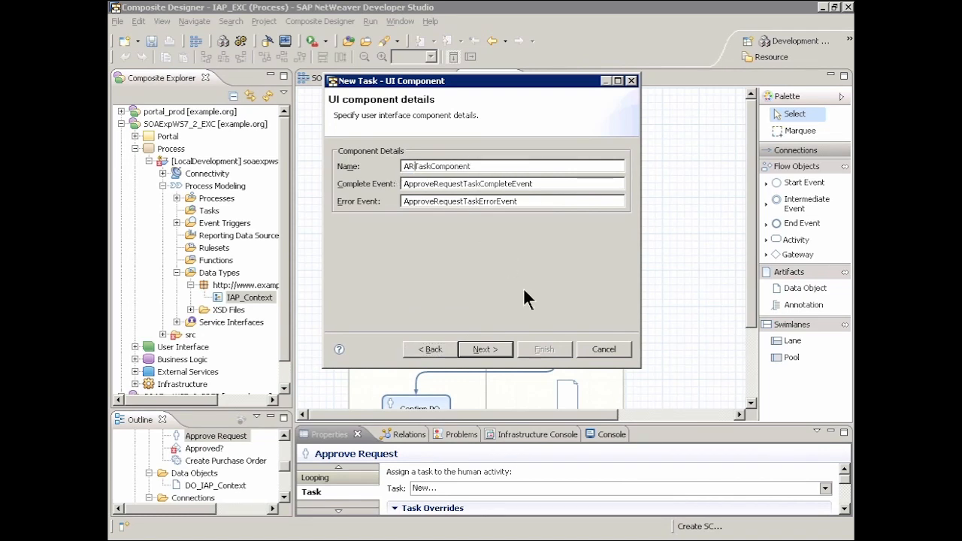
Include region, productID, quantity, price, comment, totalAmount and approved from DO_IAP_Context in the approval task's UI component, and finish creating the task.
{"action": "left_click", "coordinate": [485, 350]}
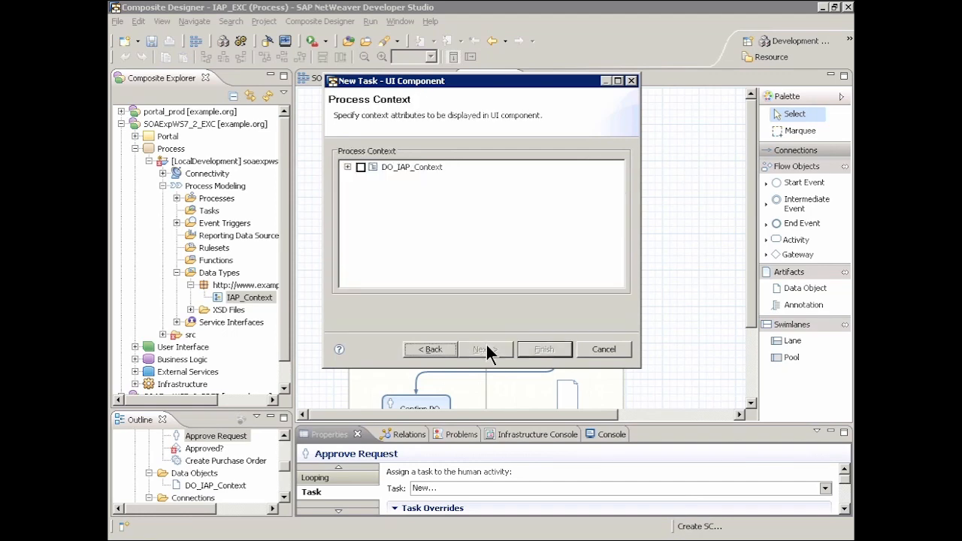
{"action": "left_click", "coordinate": [347, 167]}
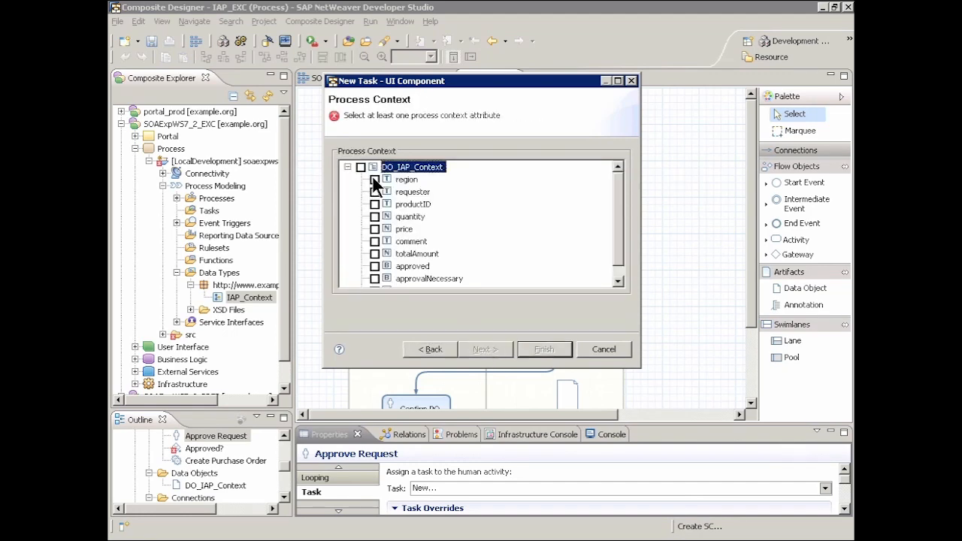
{"action": "left_click", "coordinate": [373, 179]}
{"action": "left_click", "coordinate": [374, 203]}
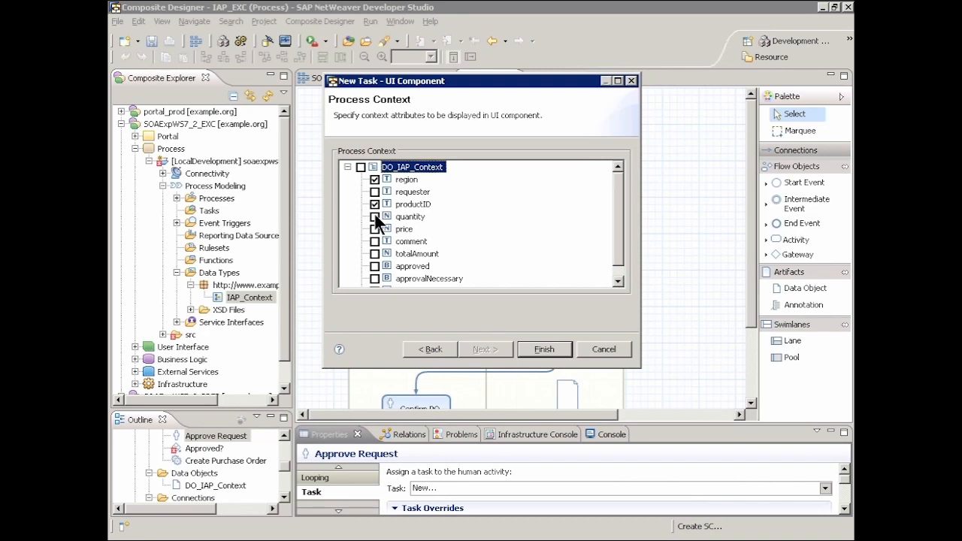
{"action": "left_click", "coordinate": [374, 229]}
{"action": "left_click", "coordinate": [374, 241]}
{"action": "left_click", "coordinate": [624, 266]}
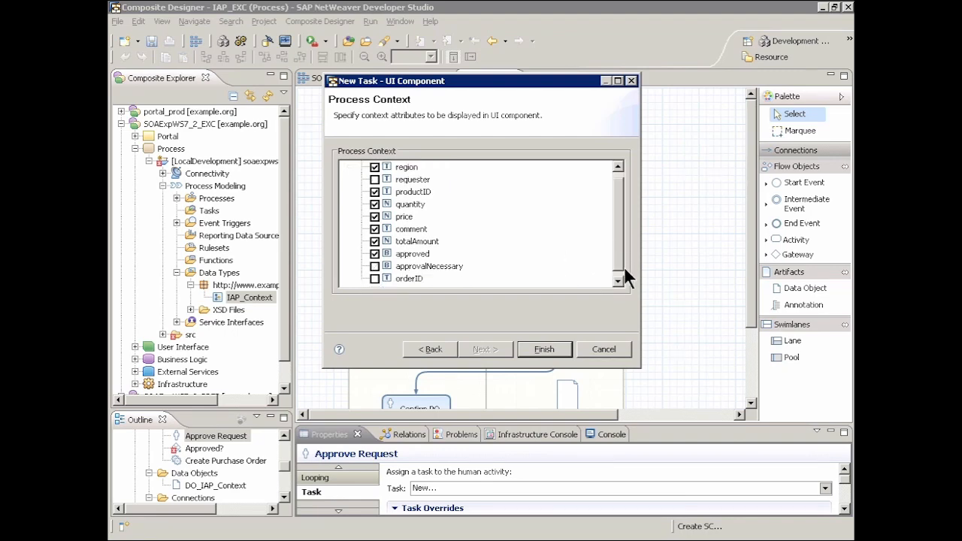
{"action": "left_click", "coordinate": [551, 346]}
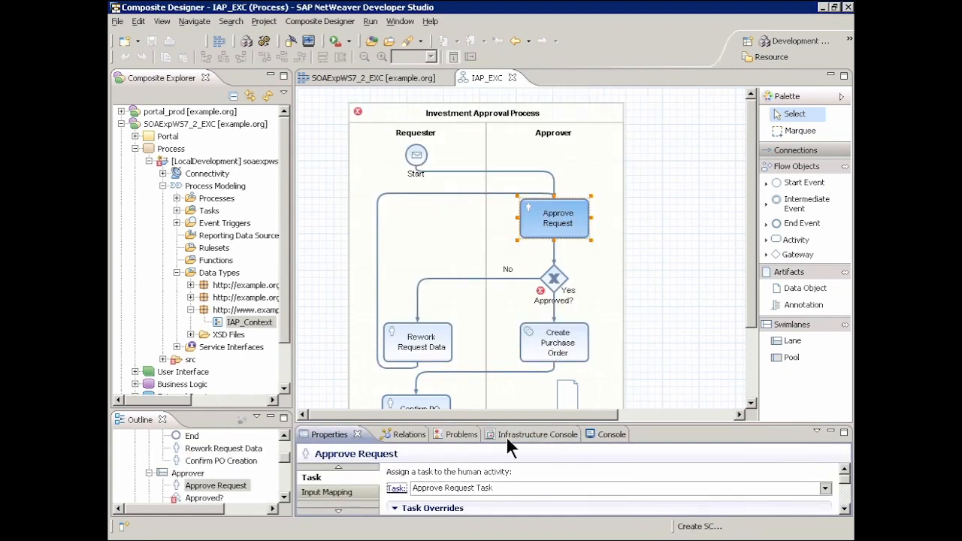
Create a new task named Rework Request Data Task for the Rework Request Data activity, with UI component generation enabled.
{"action": "left_click", "coordinate": [415, 340]}
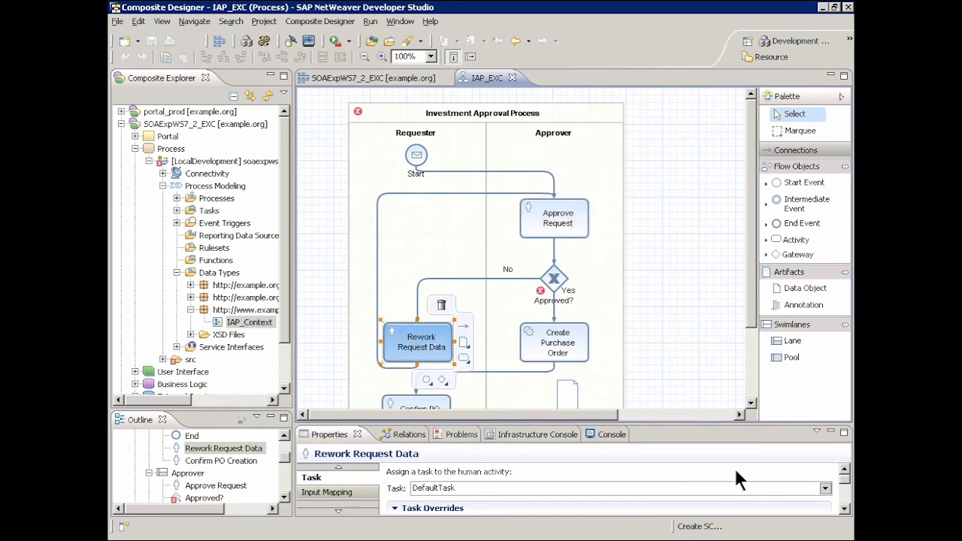
{"action": "left_click", "coordinate": [824, 488]}
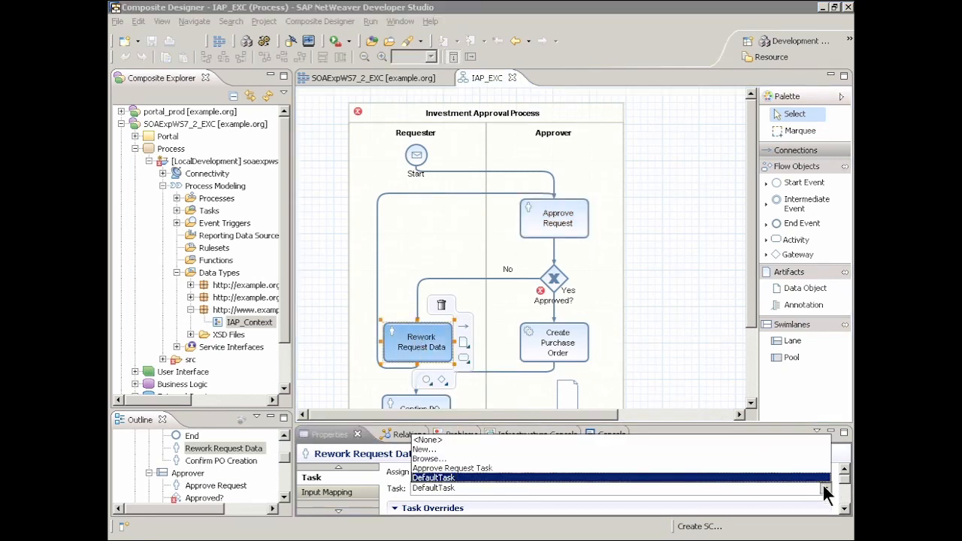
{"action": "left_click", "coordinate": [425, 449]}
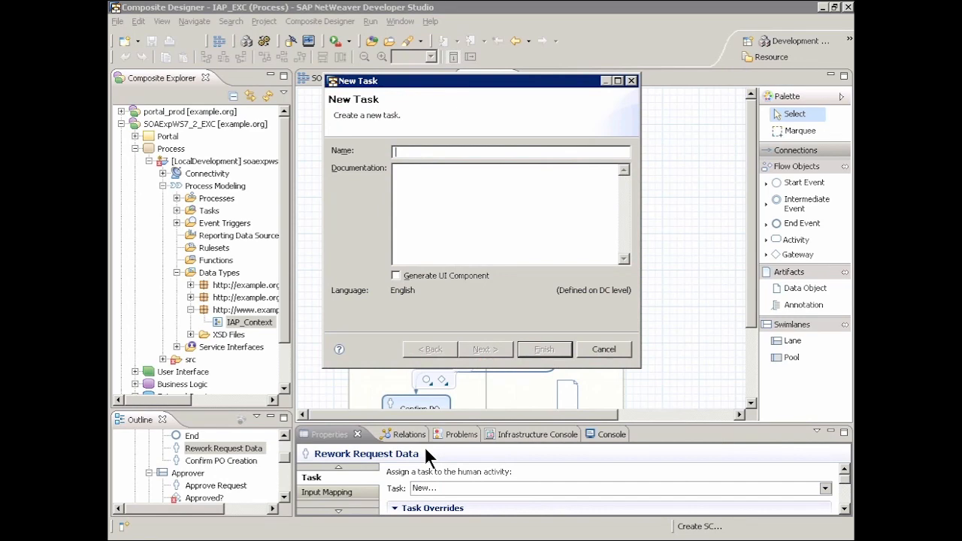
{"action": "type", "text": "Rework Request Data Task"}
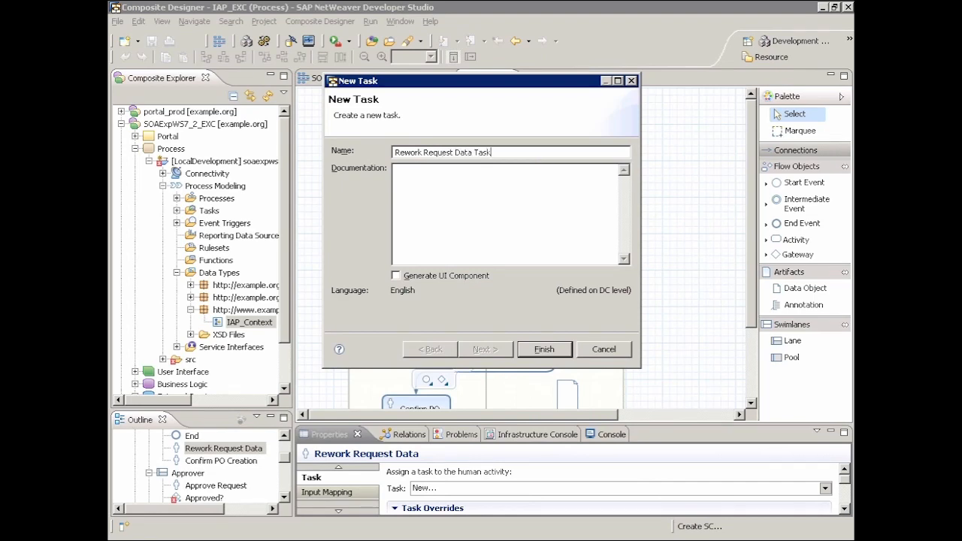
{"action": "left_click", "coordinate": [395, 276]}
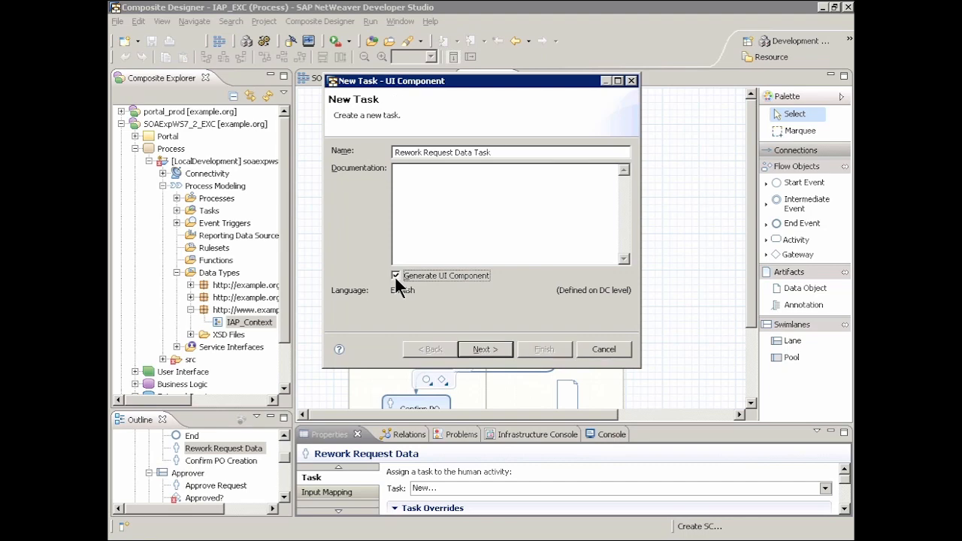
Accept Web Dynpro and the preset development component for the rework task, and name its UI component RRDTaskComponent.
{"action": "left_click", "coordinate": [485, 347]}
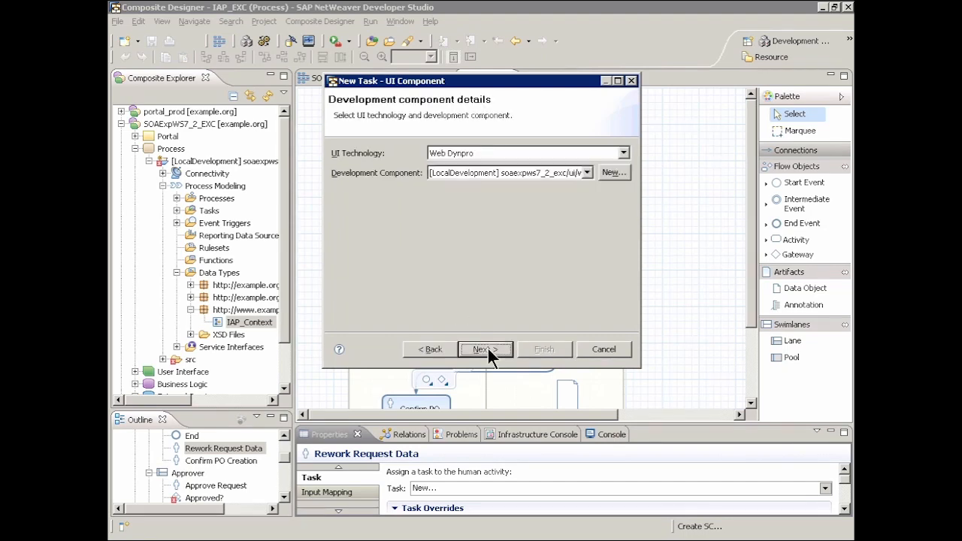
{"action": "left_click", "coordinate": [487, 348]}
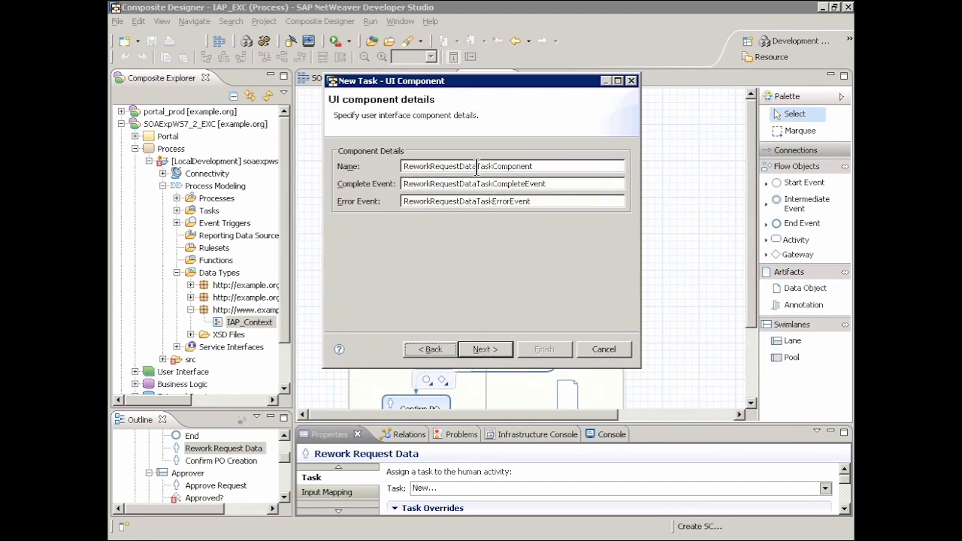
{"action": "left_click_drag", "start_coordinate": [478, 166], "coordinate": [382, 167]}
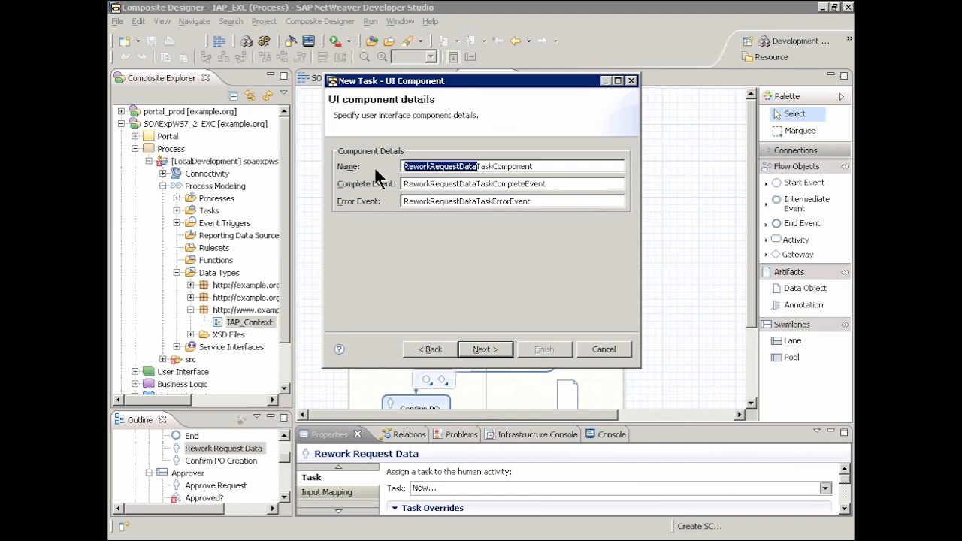
{"action": "type", "text": "RRD"}
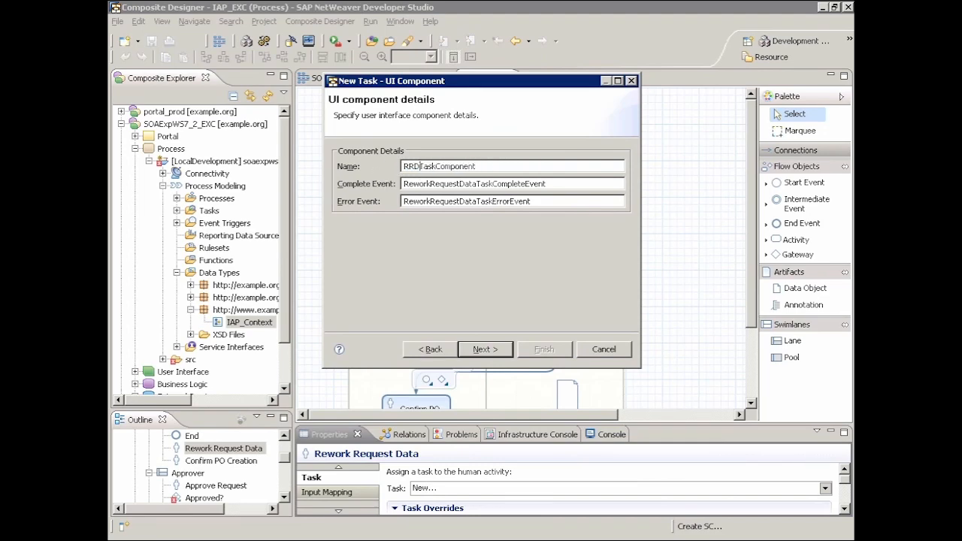
Select DO_IAP_Context attributes including region, productID, quantity and price for the rework task's UI component, and finish creating the task.
{"action": "left_click", "coordinate": [492, 348]}
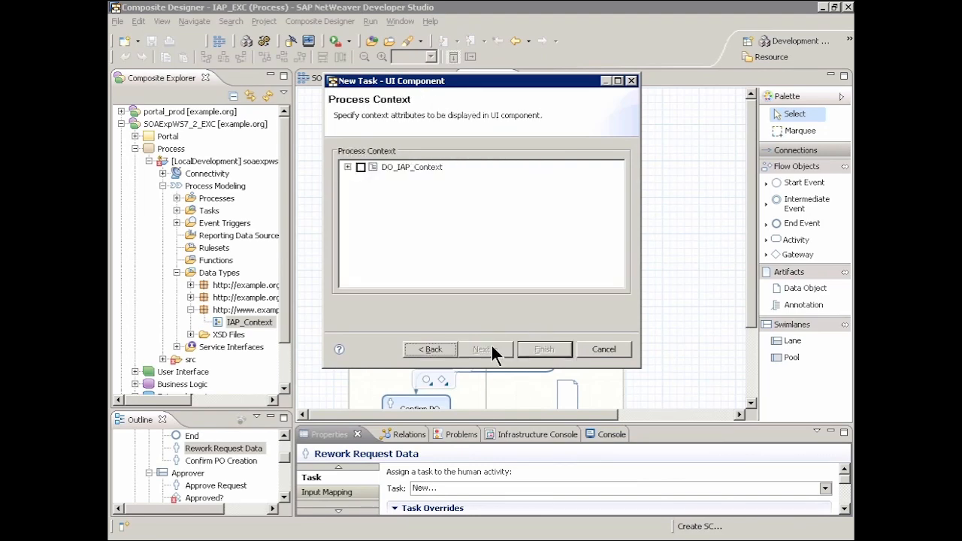
{"action": "left_click", "coordinate": [347, 167]}
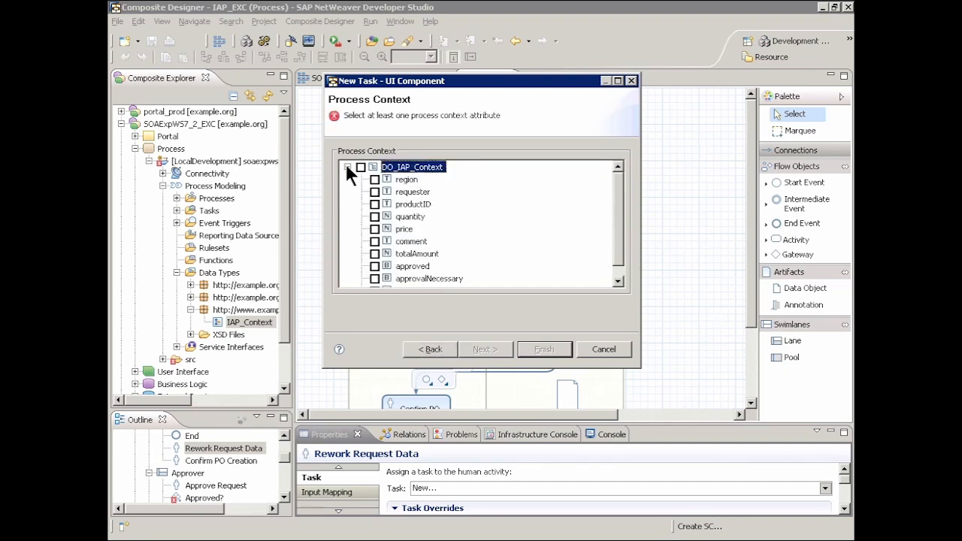
{"action": "left_click", "coordinate": [374, 180]}
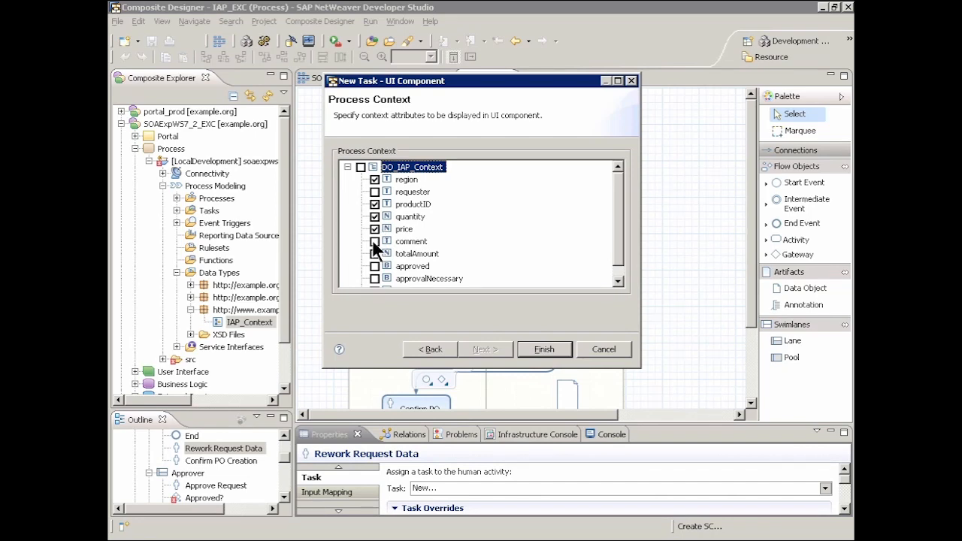
{"action": "left_click", "coordinate": [557, 348]}
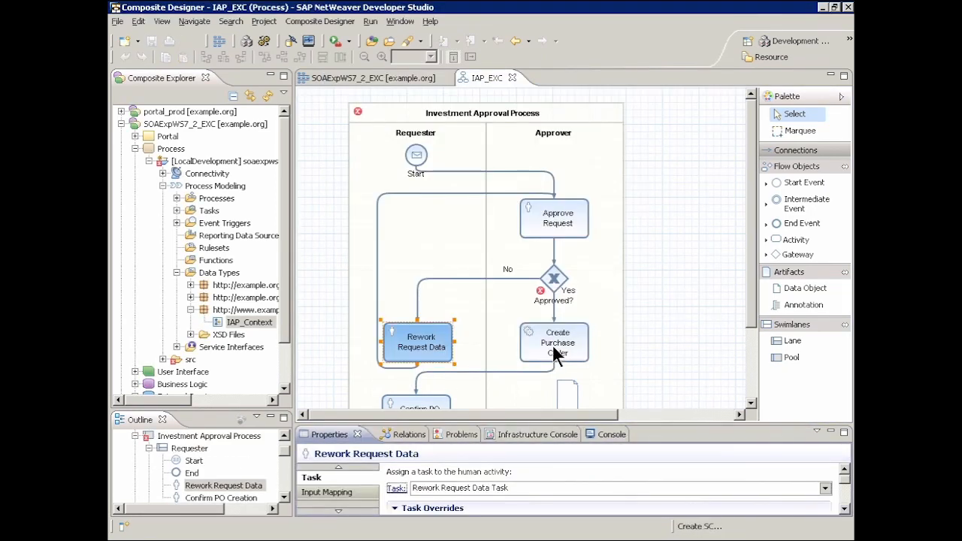
Create a new task named Confirm PO Creation Task for the Confirm PO Creation activity, with UI component generation enabled.
{"action": "left_click_drag", "start_coordinate": [748, 301], "coordinate": [749, 375]}
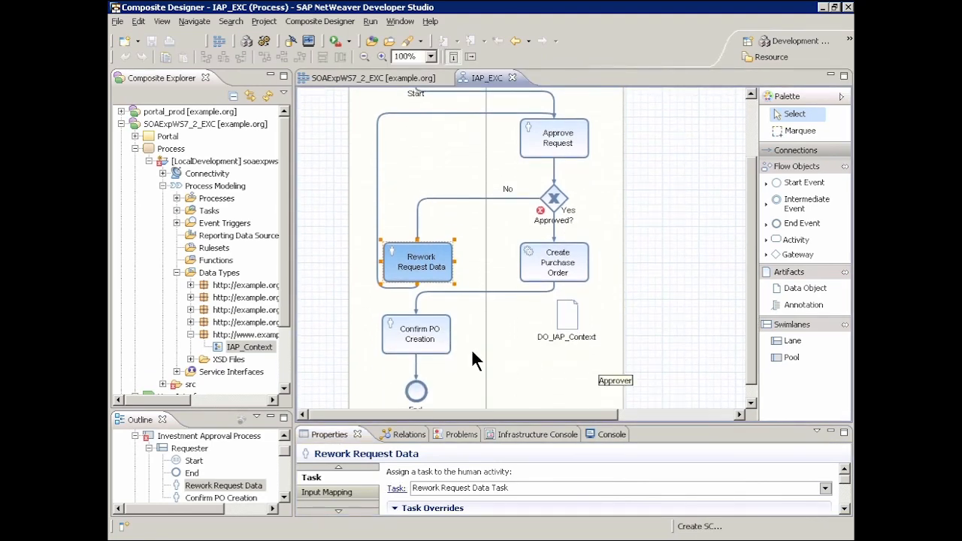
{"action": "left_click", "coordinate": [426, 339]}
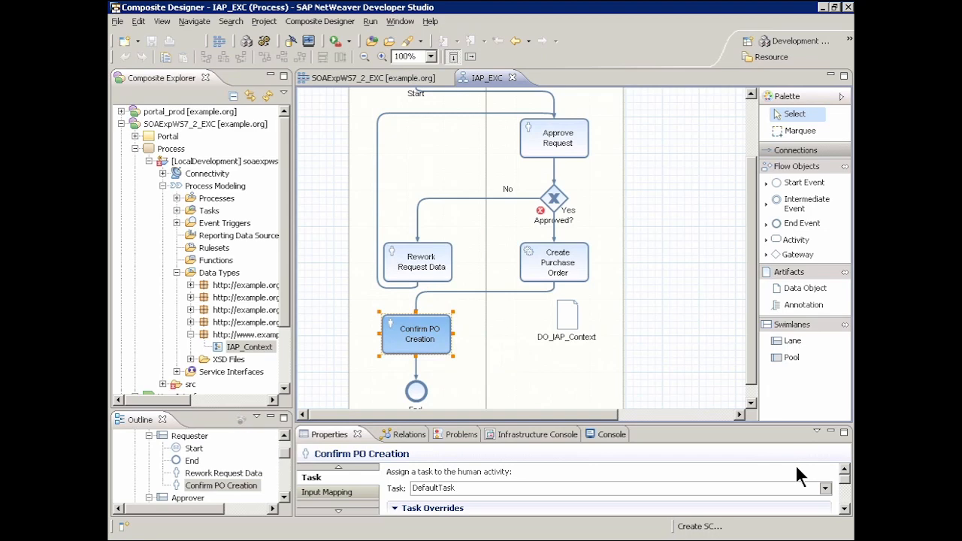
{"action": "left_click", "coordinate": [824, 487]}
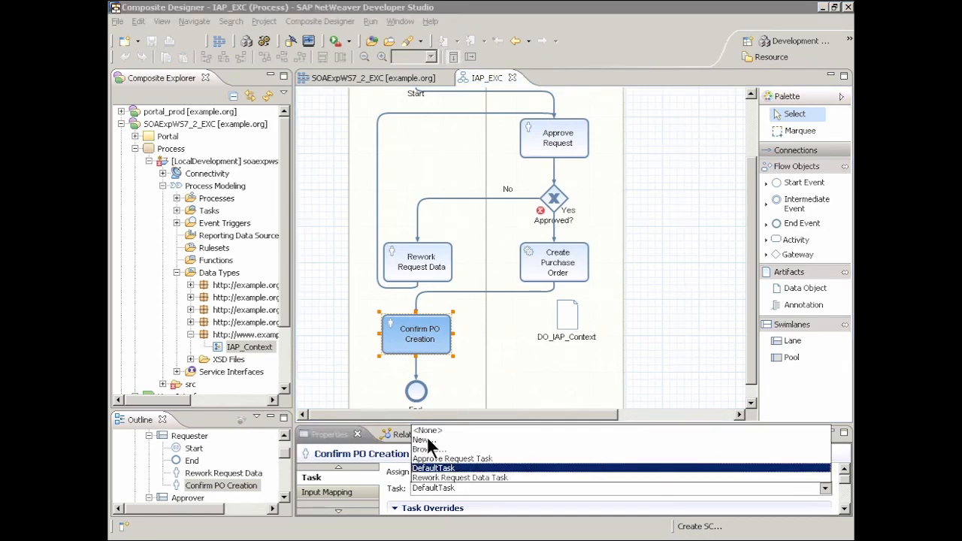
{"action": "left_click", "coordinate": [425, 440]}
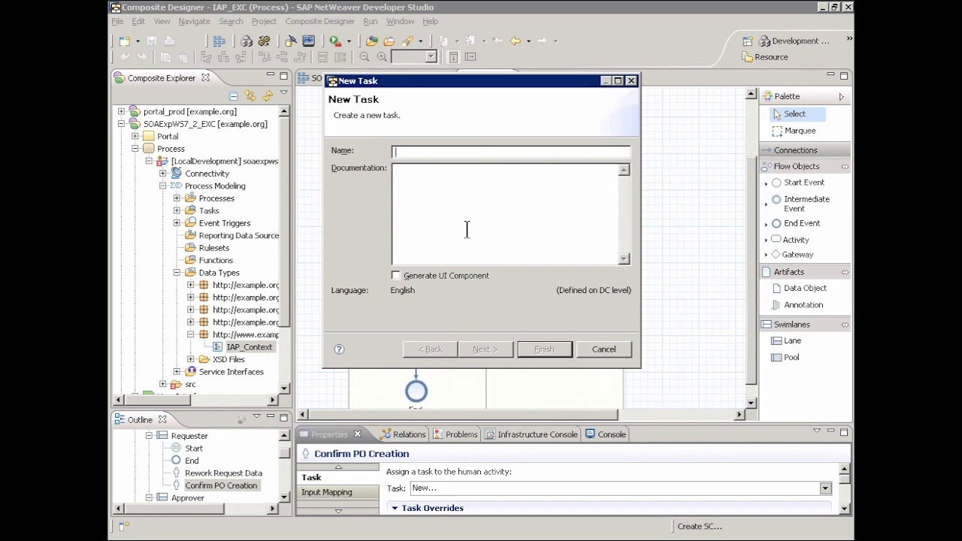
{"action": "type", "text": "Confirm PO Creation Task"}
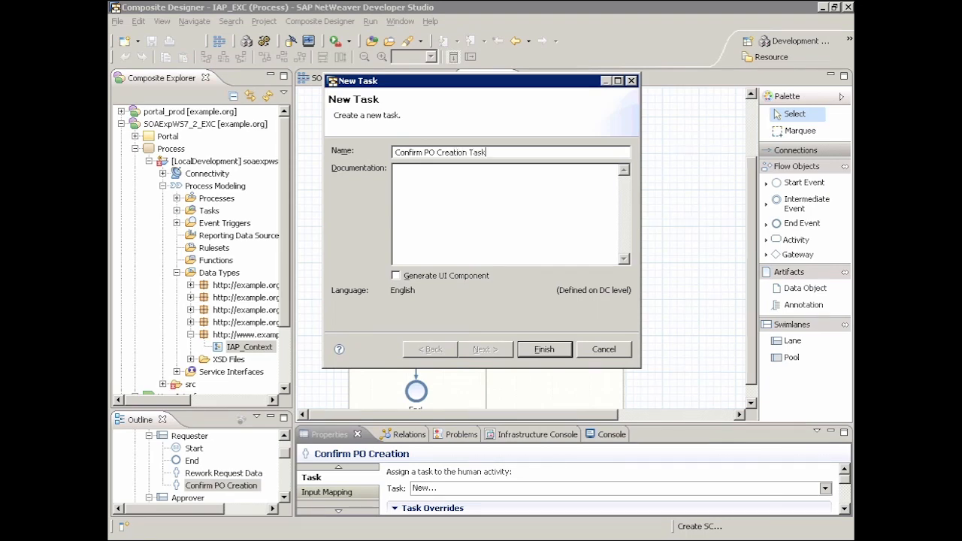
{"action": "left_click", "coordinate": [395, 275]}
Accept the preset UI technology and development component for the confirmation task, and name its UI component CPCTaskComponent.
{"action": "left_click", "coordinate": [486, 344]}
{"action": "left_click", "coordinate": [487, 344]}
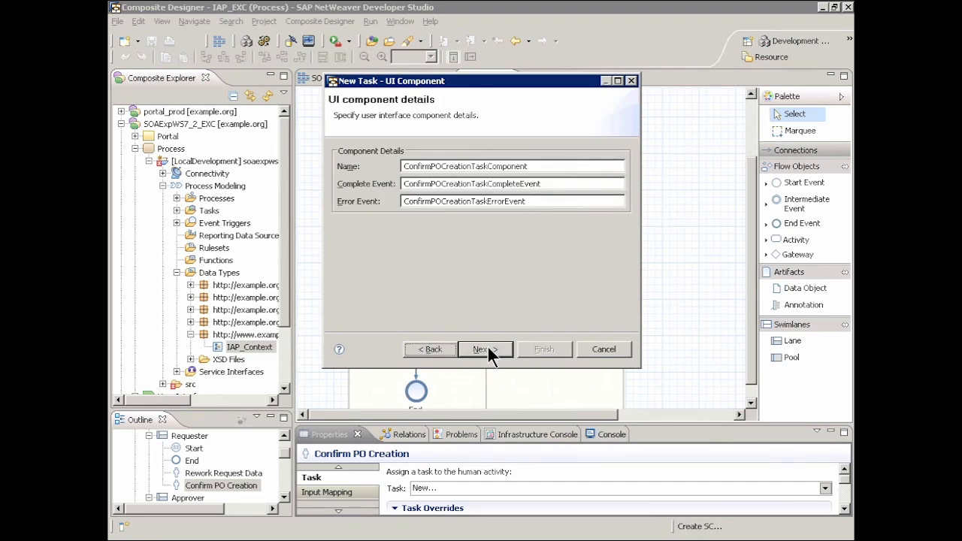
{"action": "left_click_drag", "start_coordinate": [471, 166], "coordinate": [404, 167]}
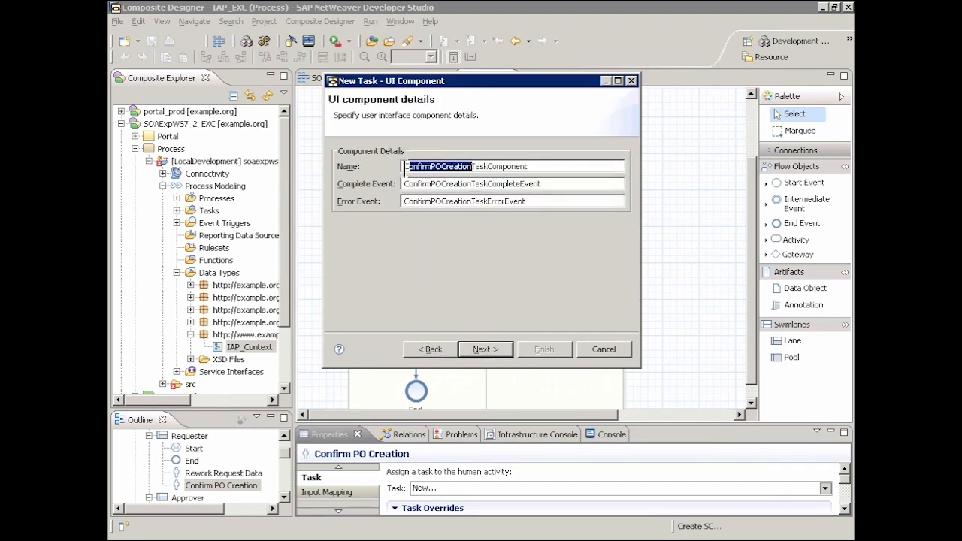
{"action": "type", "text": "CPC"}
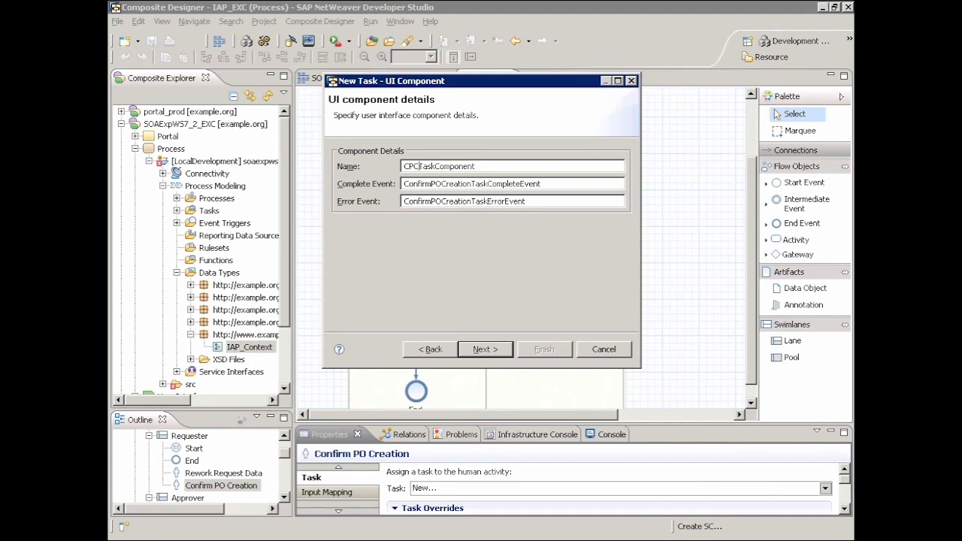
Select only the orderID attribute of DO_IAP_Context for the confirmation task's UI component, and finish creating the task.
{"action": "left_click", "coordinate": [487, 349]}
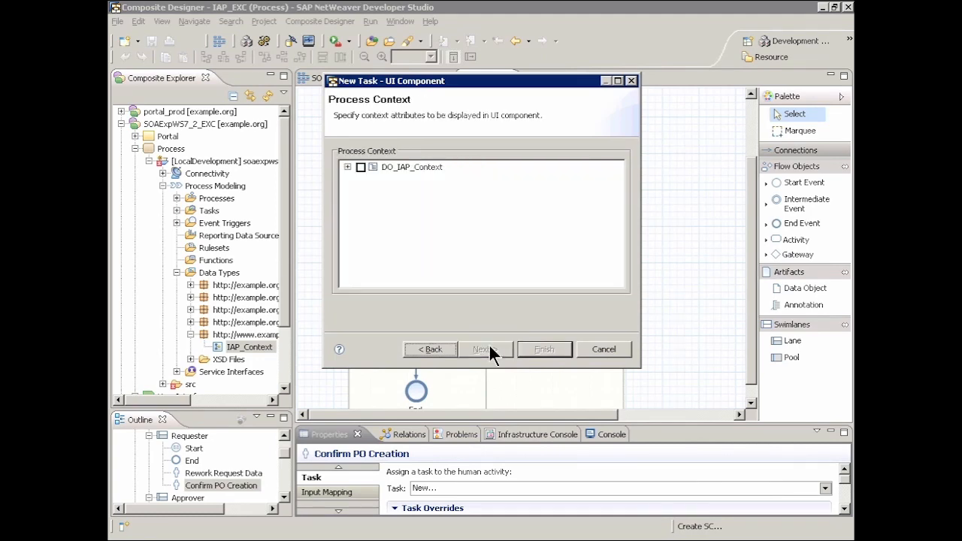
{"action": "left_click", "coordinate": [347, 167]}
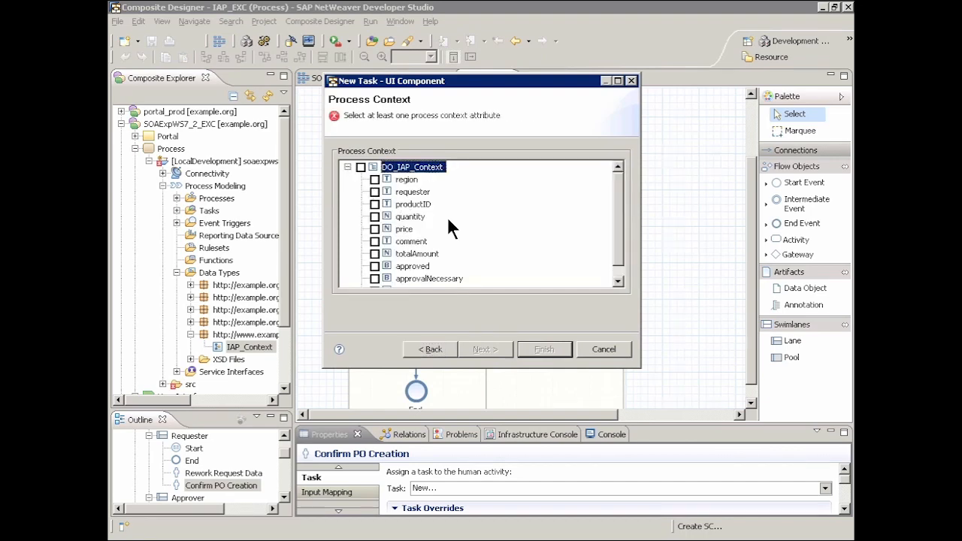
{"action": "left_click", "coordinate": [619, 281]}
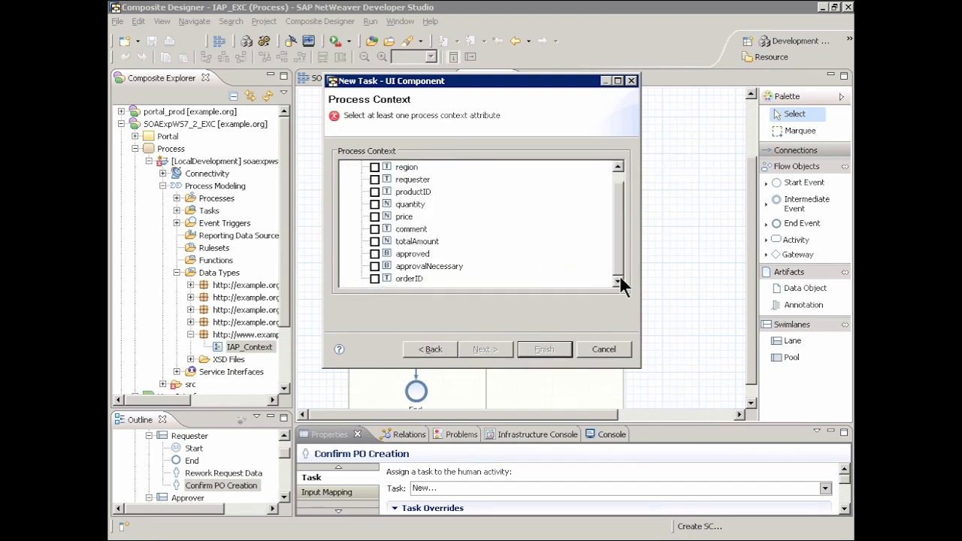
{"action": "left_click", "coordinate": [374, 278]}
{"action": "left_click", "coordinate": [543, 349]}
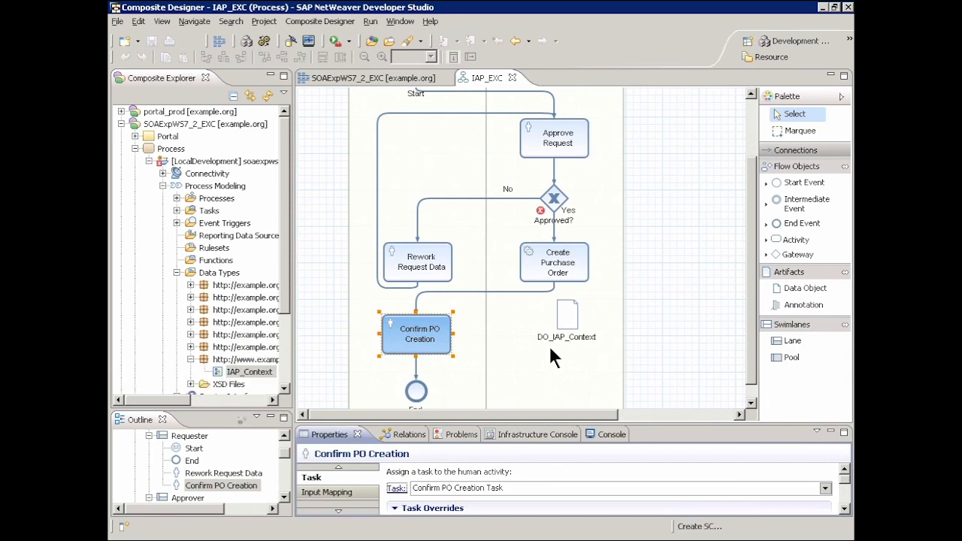
Make the No gate of the Approved? gateway the default, so that its condition is not evaluated.
{"action": "left_click", "coordinate": [507, 189]}
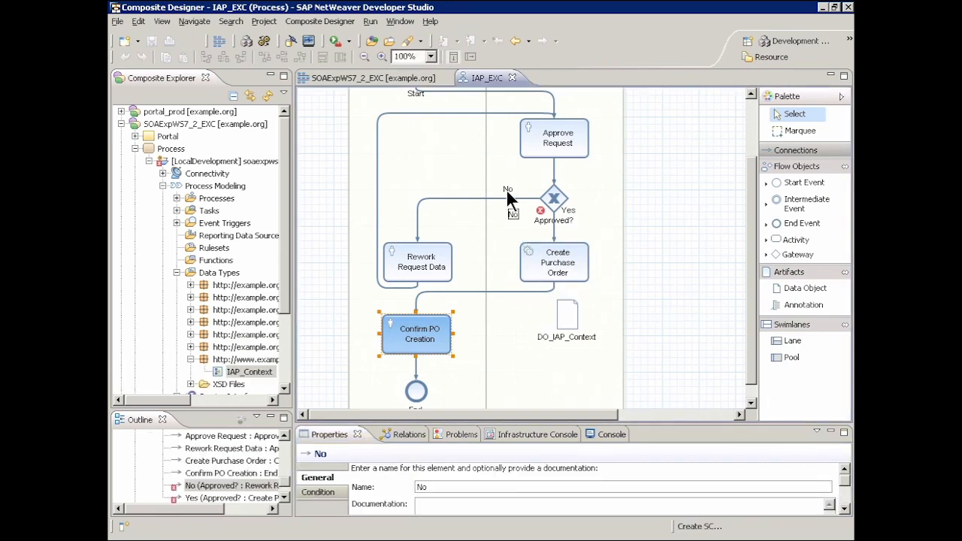
{"action": "left_click", "coordinate": [321, 492]}
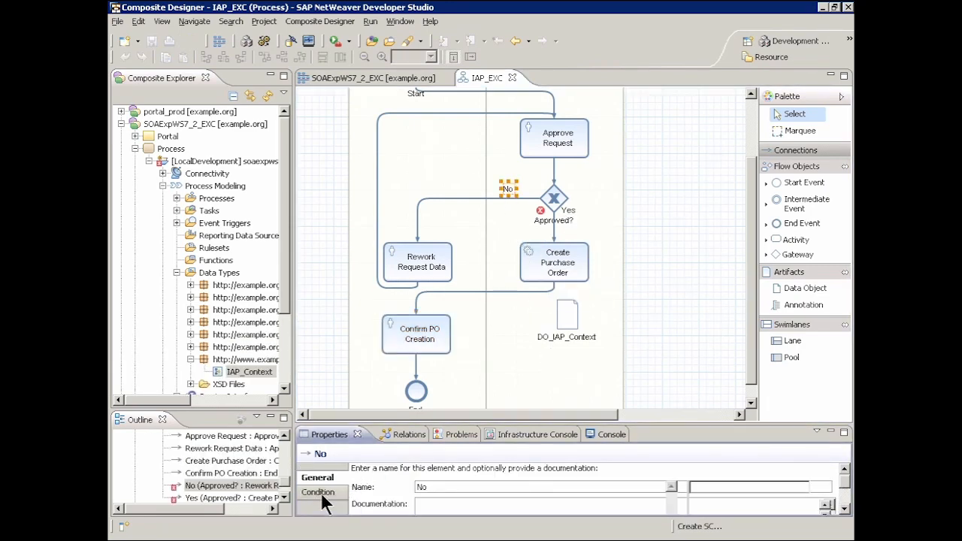
{"action": "double_click", "coordinate": [327, 434]}
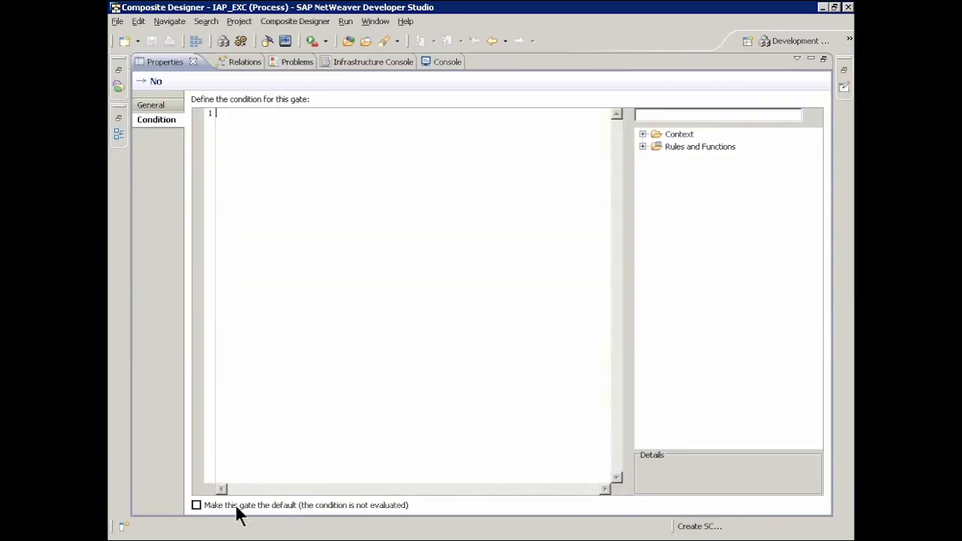
{"action": "left_click", "coordinate": [196, 504]}
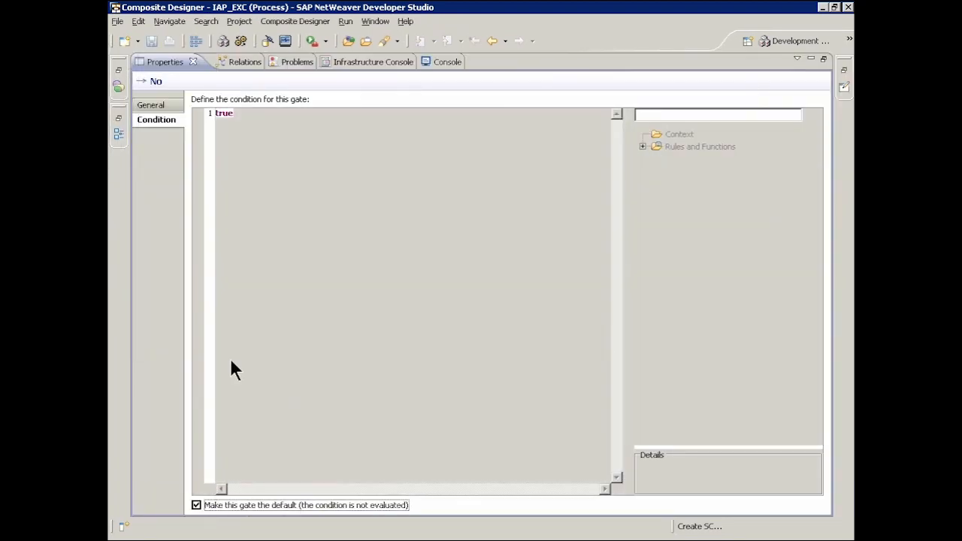
{"action": "double_click", "coordinate": [160, 62]}
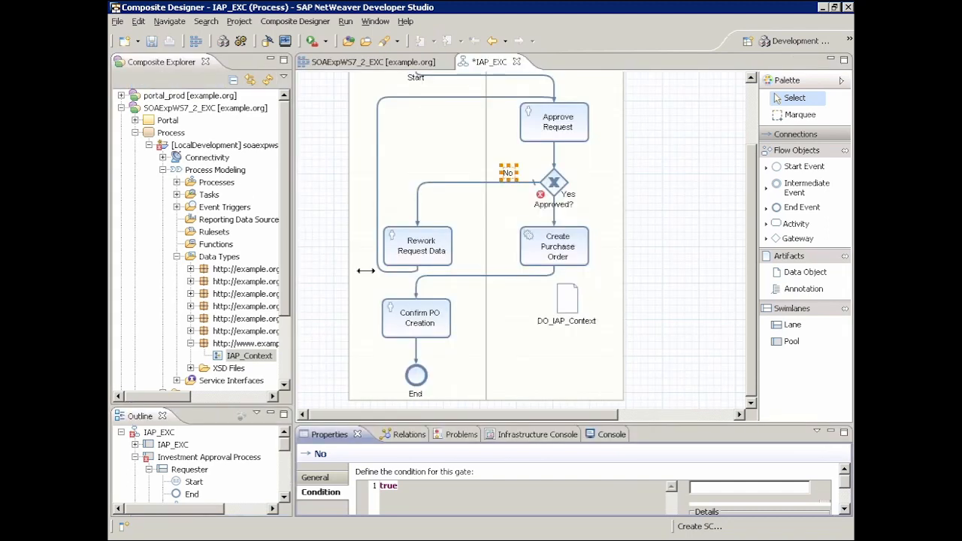
Set the Yes gate's condition to DO_IAP_Context/approved using the context attribute, and save all open editors.
{"action": "left_click", "coordinate": [573, 193]}
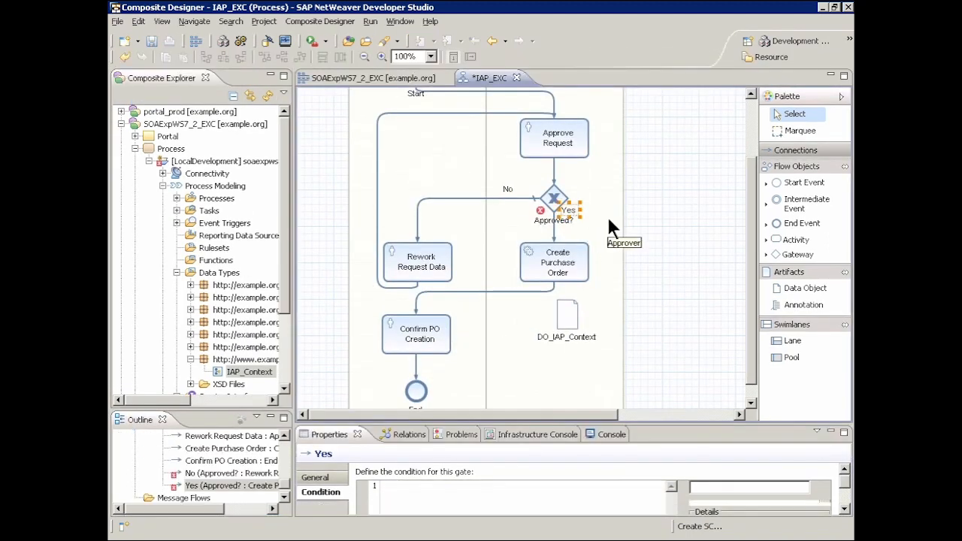
{"action": "double_click", "coordinate": [330, 434]}
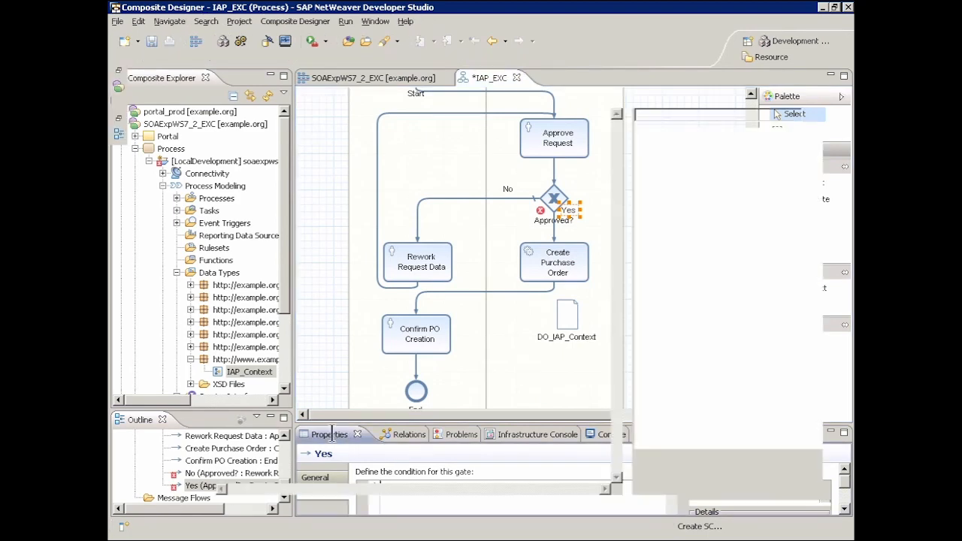
{"action": "left_click", "coordinate": [642, 134]}
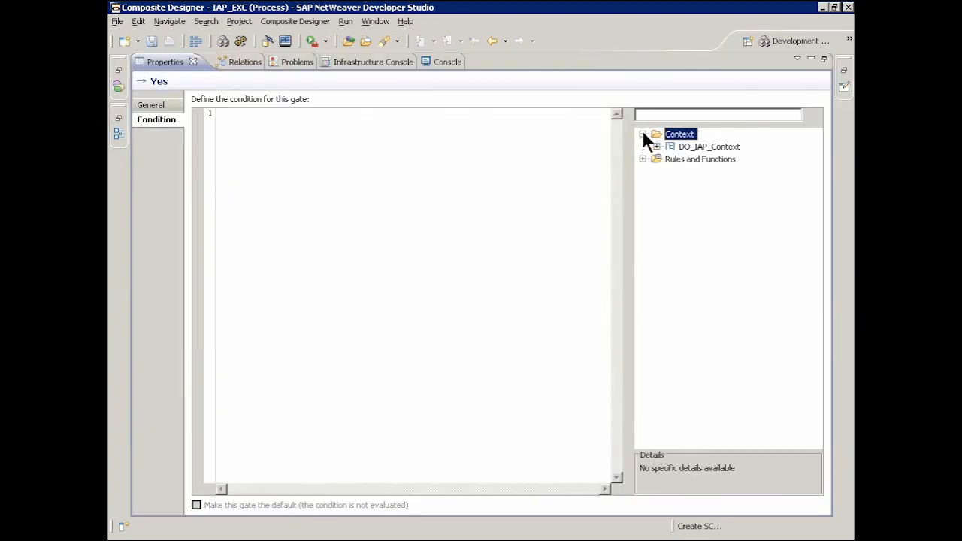
{"action": "left_click", "coordinate": [656, 146]}
{"action": "left_click_drag", "start_coordinate": [713, 169], "coordinate": [488, 156]}
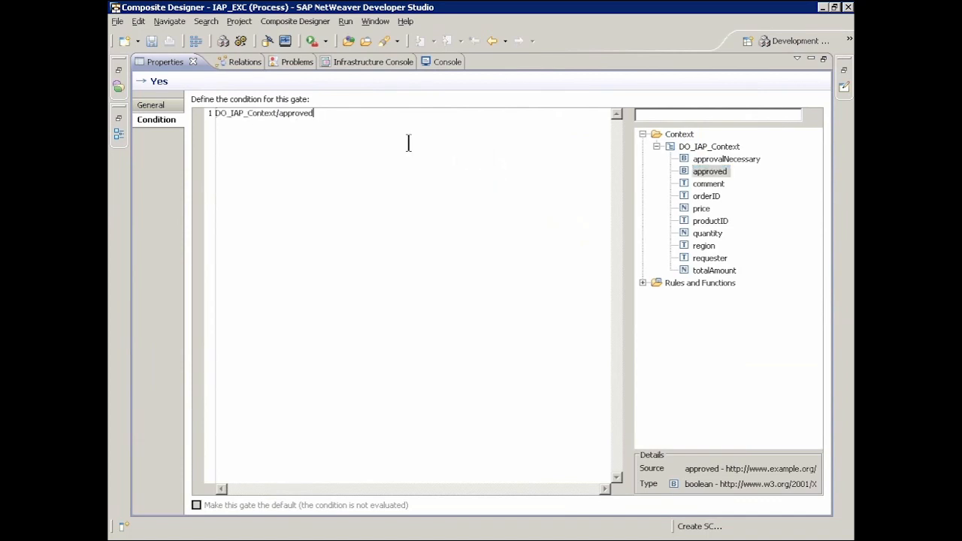
{"action": "double_click", "coordinate": [157, 65]}
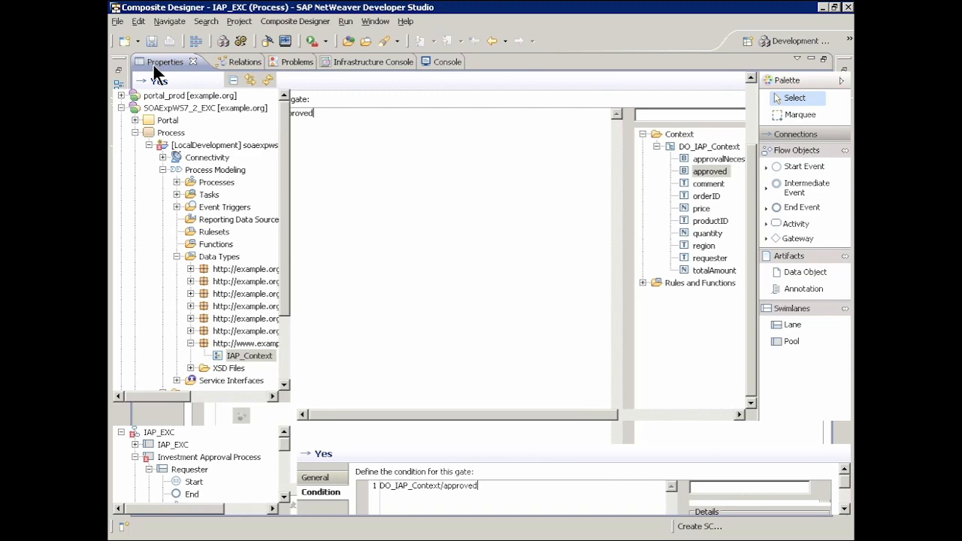
{"action": "left_click", "coordinate": [118, 21]}
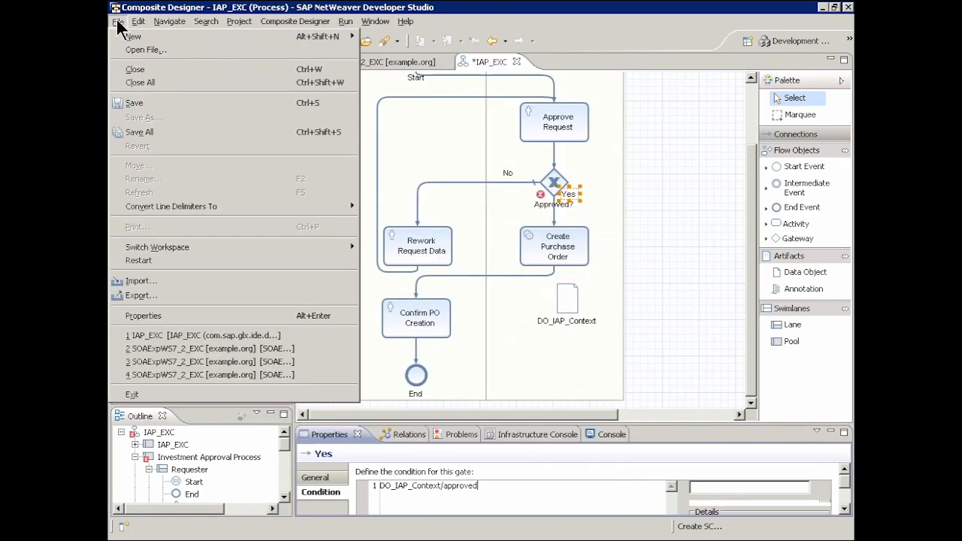
{"action": "left_click", "coordinate": [152, 132]}
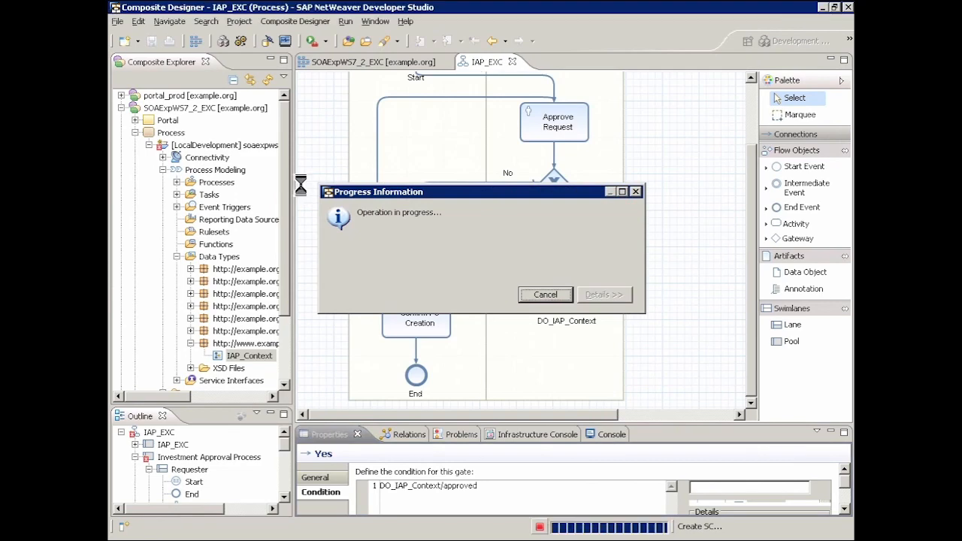
Create a business object named PurchaseOrderEXC with a new structure in the Business Logic area of the SOAExpWS7_2_EXC composite diagram.
{"action": "left_click", "coordinate": [356, 61]}
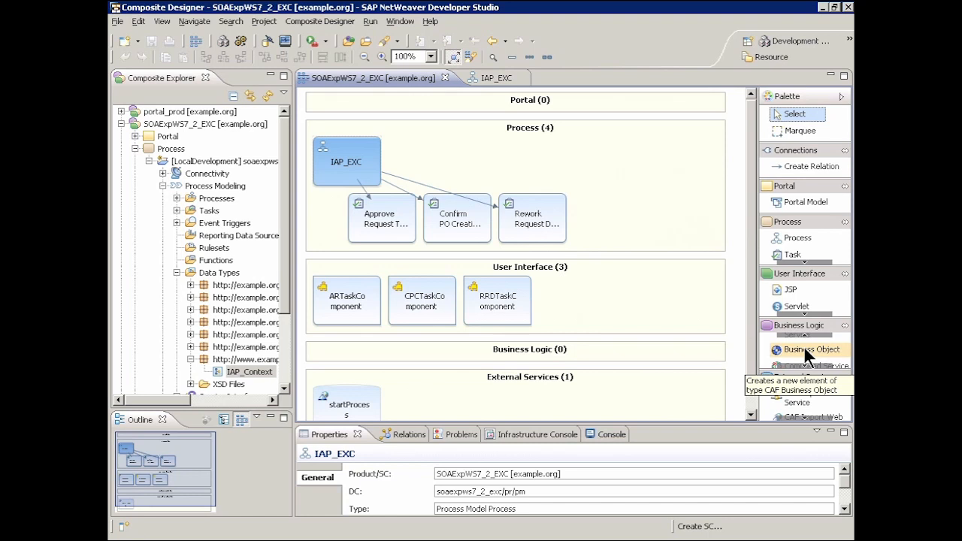
{"action": "left_click", "coordinate": [803, 347]}
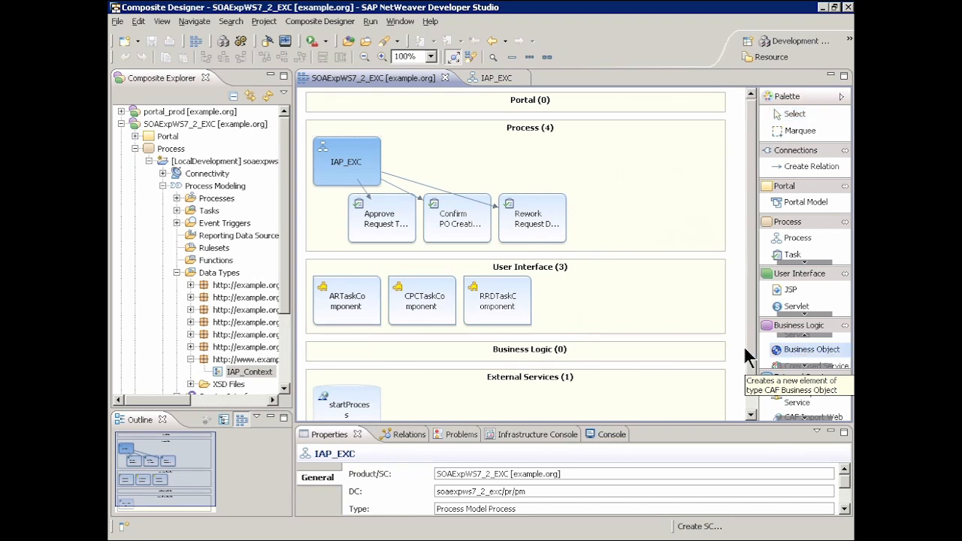
{"action": "left_click", "coordinate": [464, 361]}
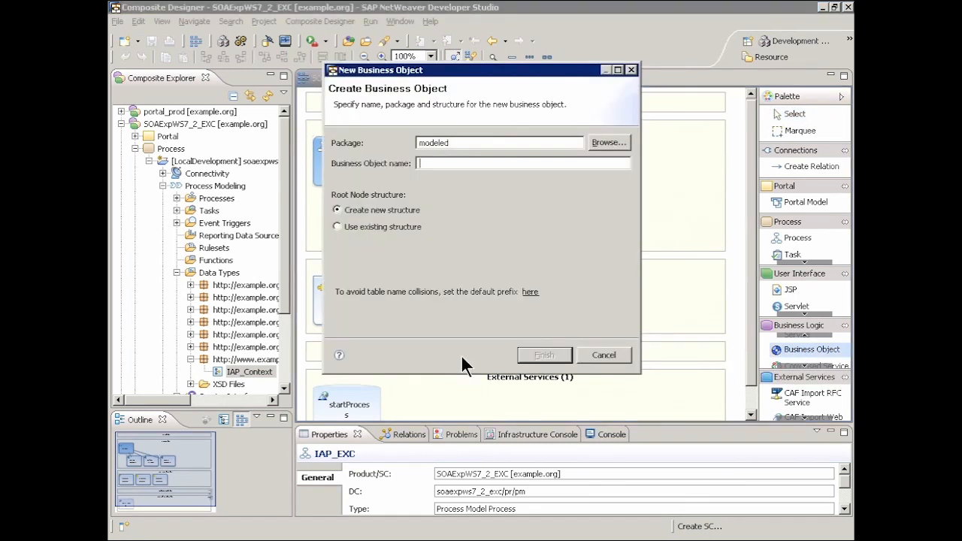
{"action": "type", "text": "PurchaseOrderEXC"}
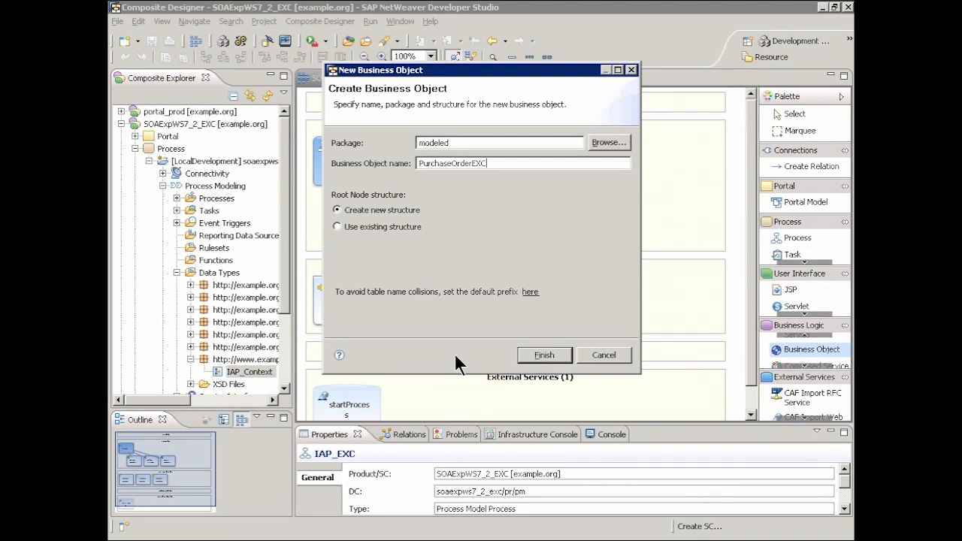
{"action": "left_click", "coordinate": [538, 355]}
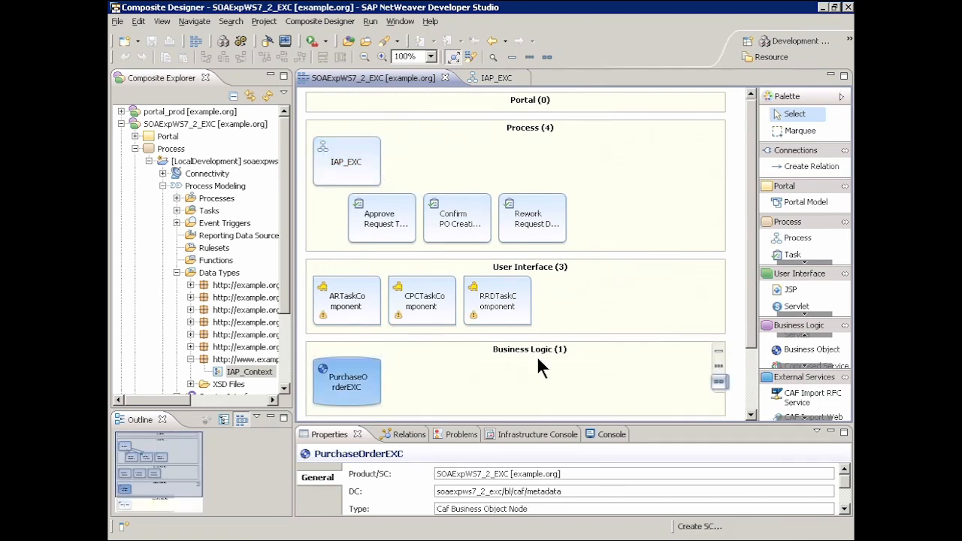
Open the PurchaseOrderEXC business object for modeling and add a region attribute of type STRING.
{"action": "double_click", "coordinate": [341, 388]}
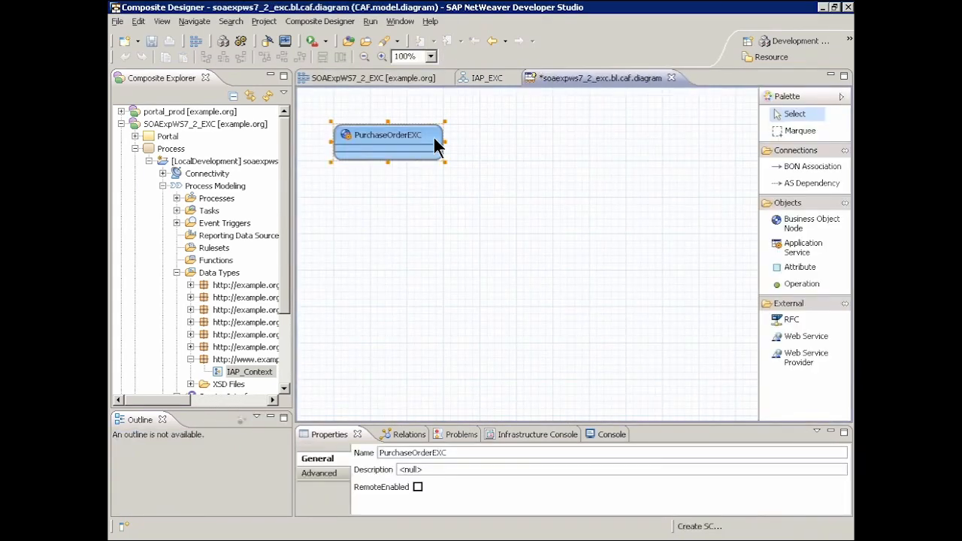
{"action": "mouse_move", "coordinate": [431, 138]}
{"action": "left_click", "coordinate": [453, 134]}
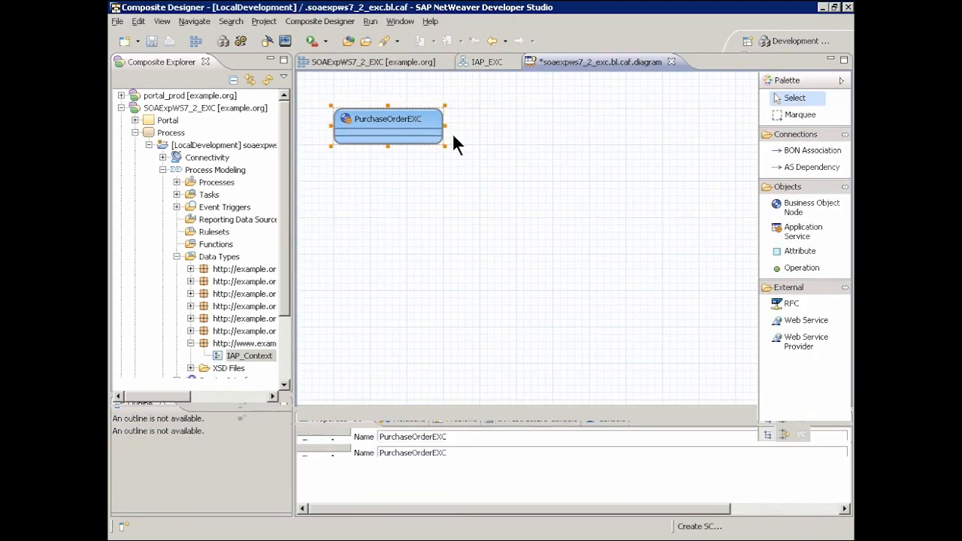
{"action": "type", "text": "region:Str"}
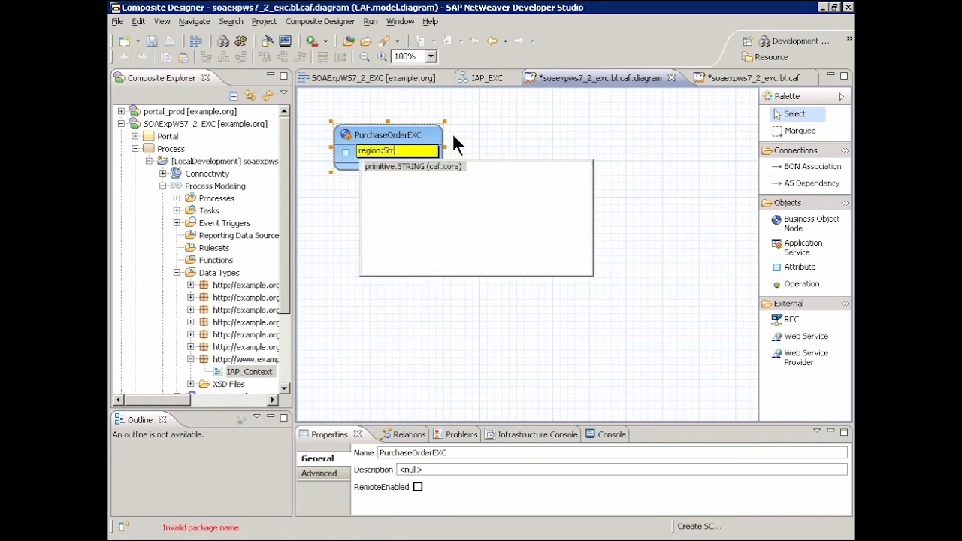
{"action": "key", "text": "Return"}
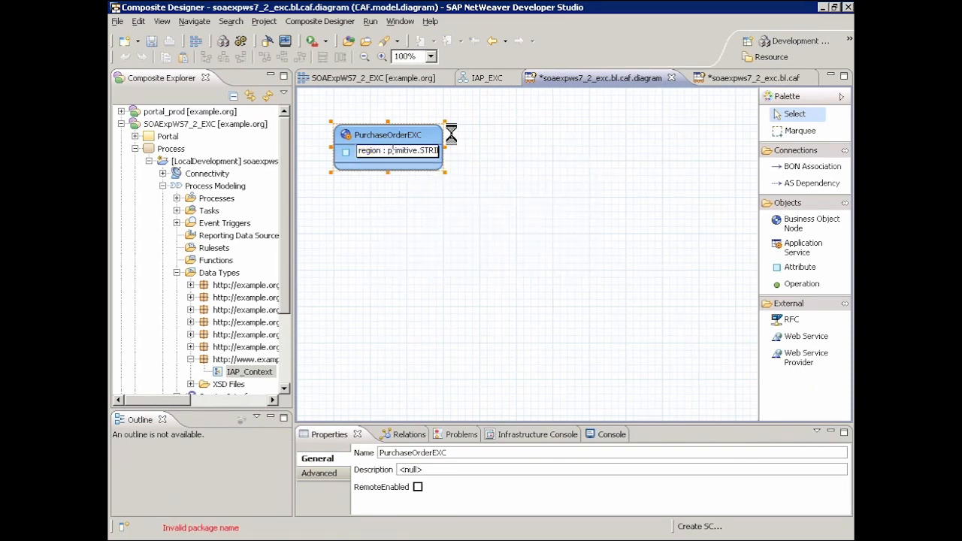
Add a productID attribute of type STRING to the PurchaseOrderEXC business object.
{"action": "mouse_move", "coordinate": [453, 135]}
{"action": "left_click", "coordinate": [453, 135]}
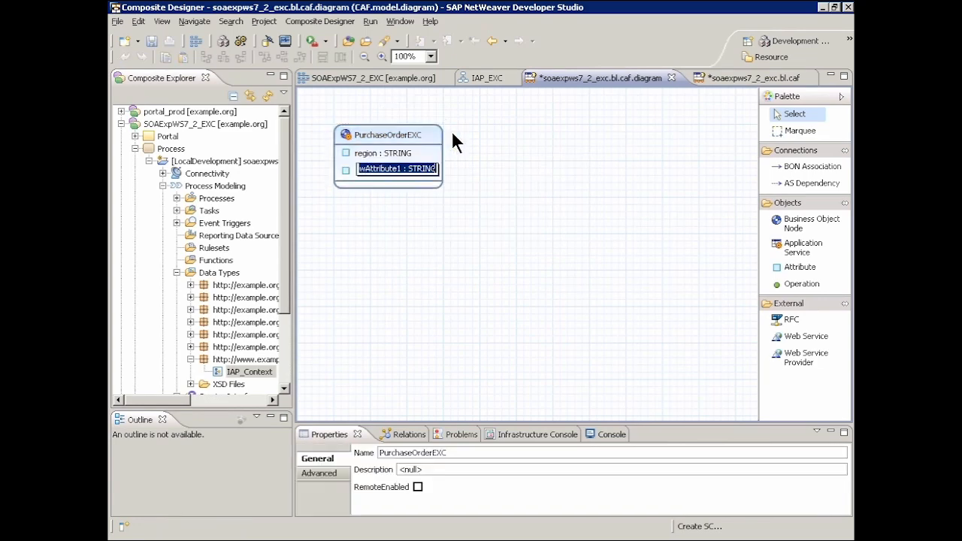
{"action": "type", "text": "produ"}
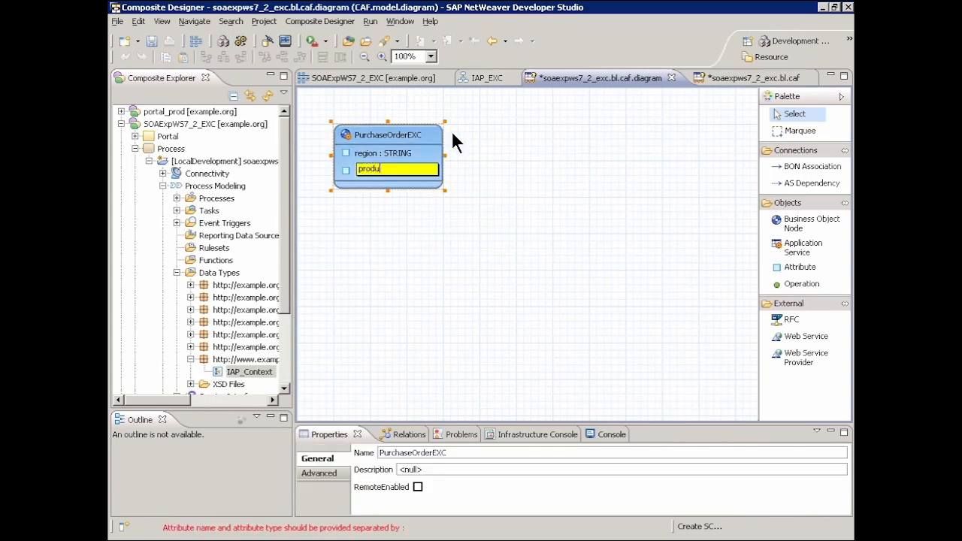
{"action": "type", "text": "ctID : St"}
{"action": "key", "text": "Return"}
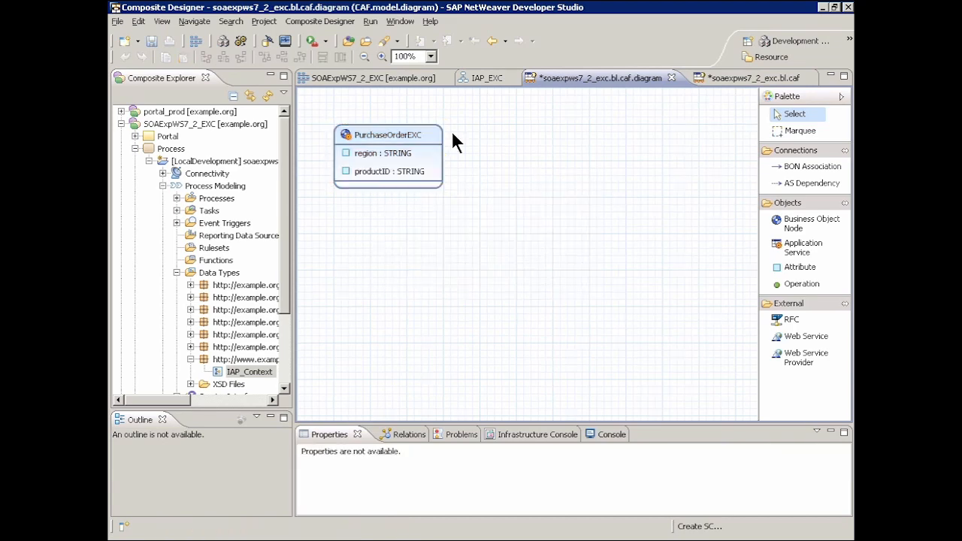
Add a quantity attribute of type DECIMAL to the PurchaseOrderEXC business object.
{"action": "mouse_move", "coordinate": [443, 142]}
{"action": "left_click", "coordinate": [453, 135]}
{"action": "type", "text": "quantity:DEc"}
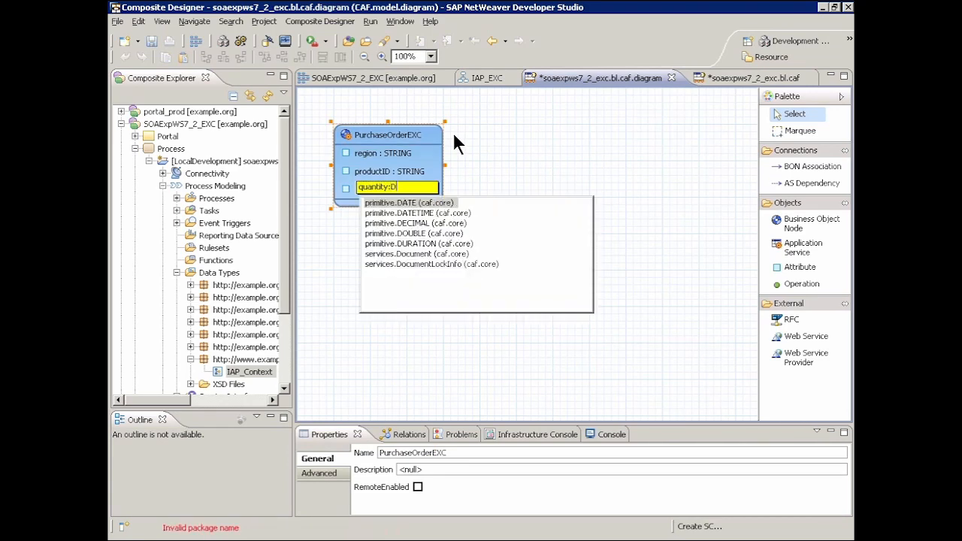
{"action": "key", "text": "Return"}
{"action": "key", "text": "Return"}
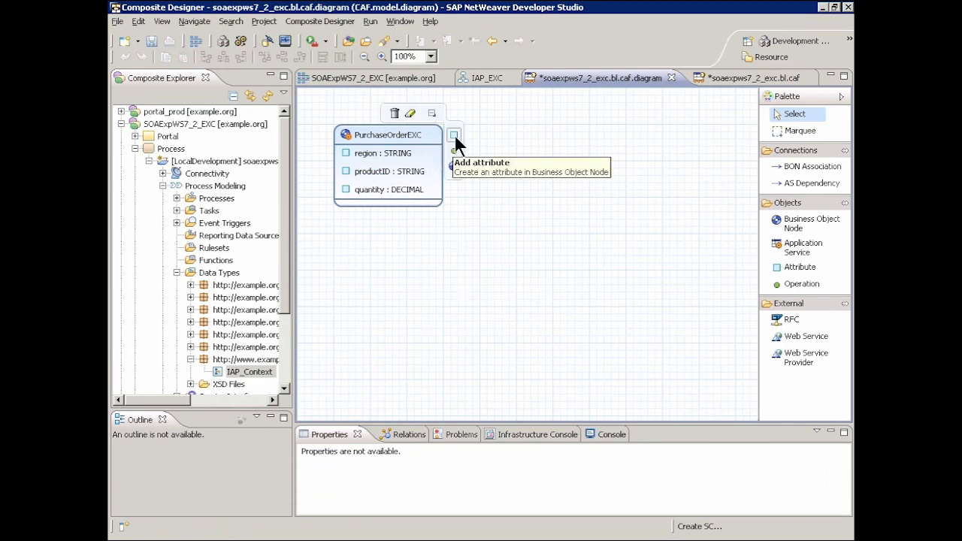
Add a price attribute of type DECIMAL to the PurchaseOrderEXC business object.
{"action": "left_click", "coordinate": [455, 138]}
{"action": "type", "text": "p"}
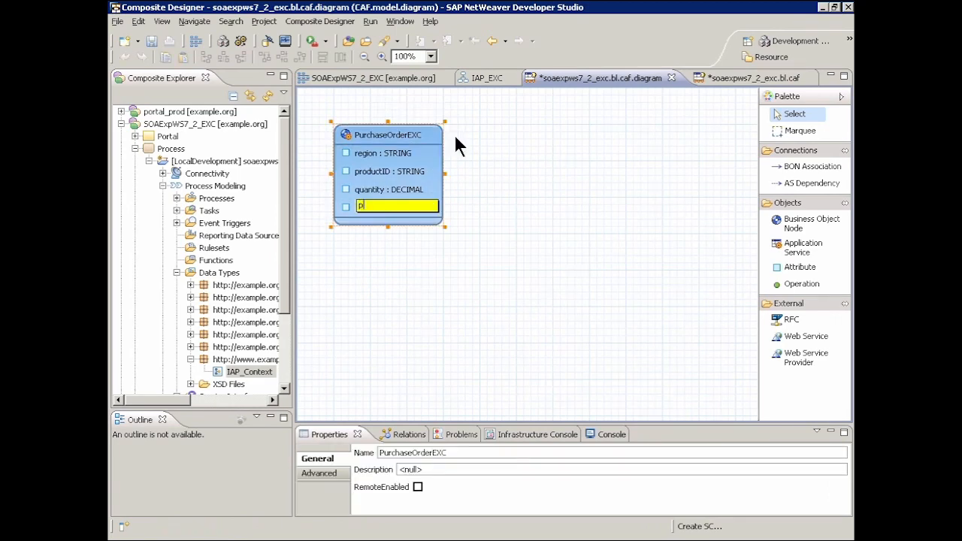
{"action": "type", "text": "rice:dec"}
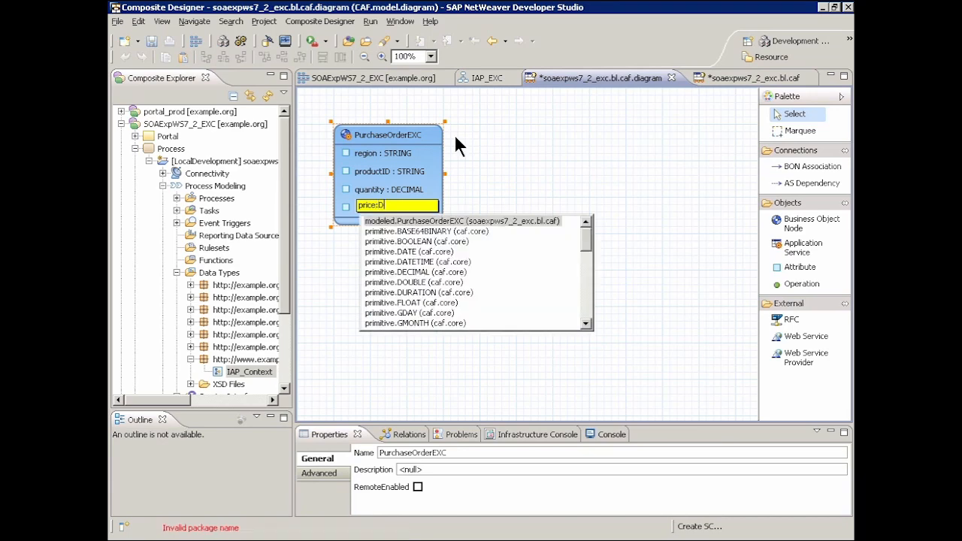
{"action": "key", "text": "Return"}
{"action": "key", "text": "Return"}
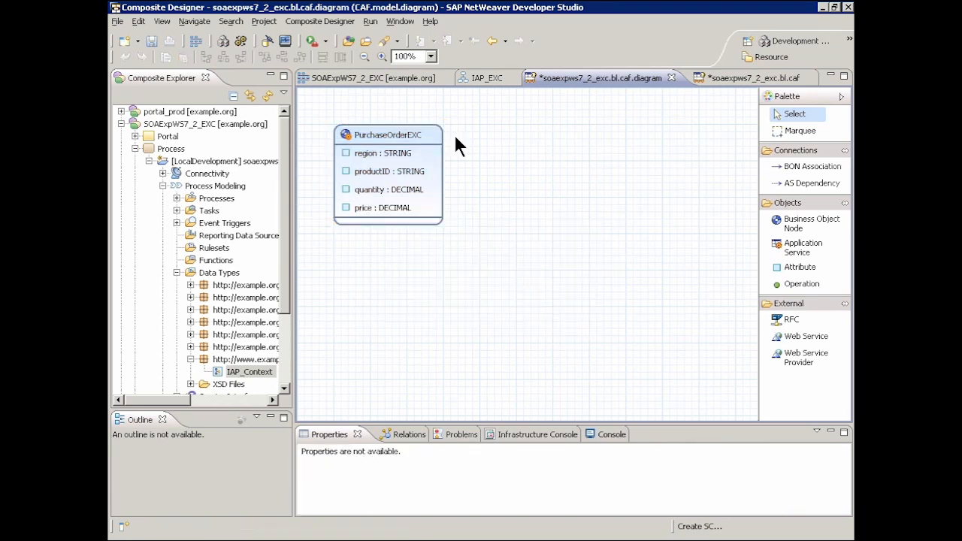
Add a totalAmount attribute of type DECIMAL to the PurchaseOrderEXC business object.
{"action": "mouse_move", "coordinate": [453, 137]}
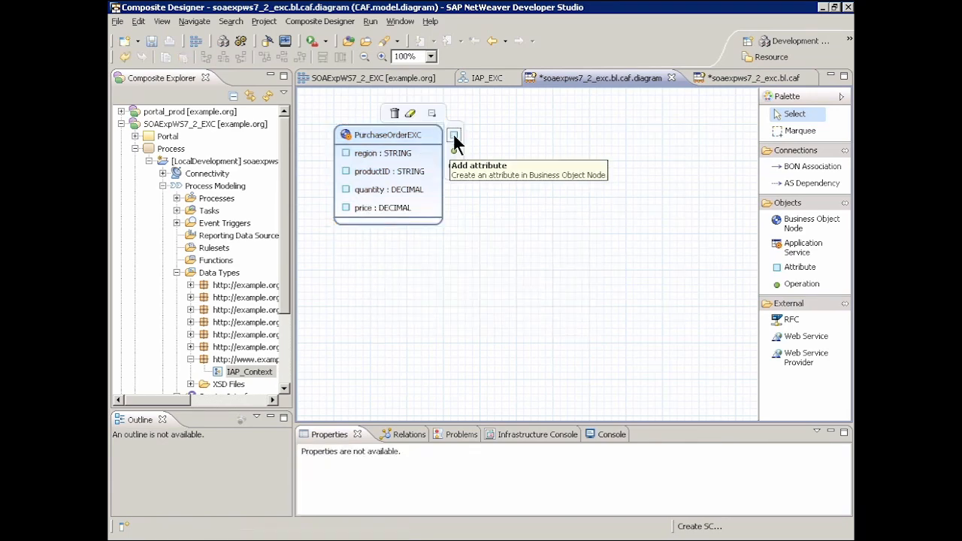
{"action": "left_click", "coordinate": [454, 137]}
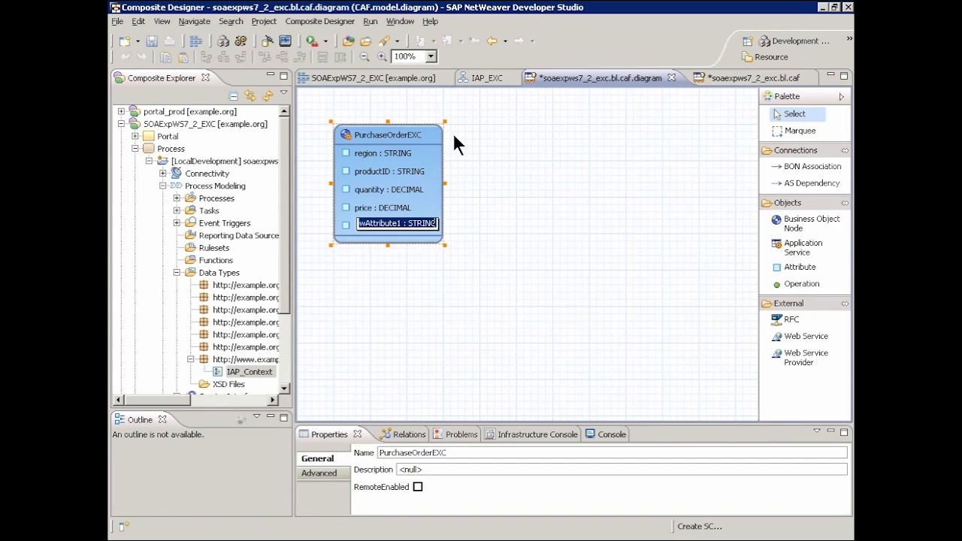
{"action": "type", "text": "totalAmount : "}
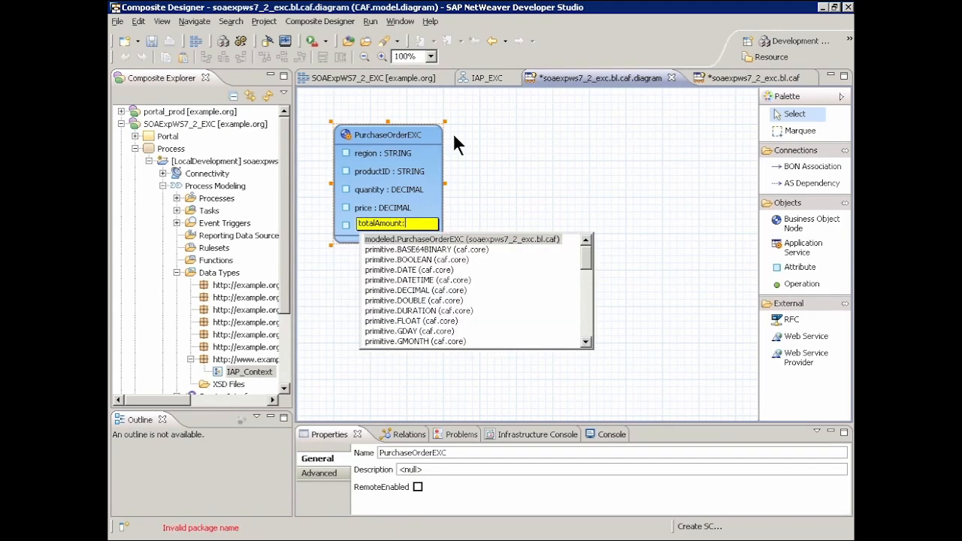
{"action": "type", "text": "DEC"}
{"action": "key", "text": "Return"}
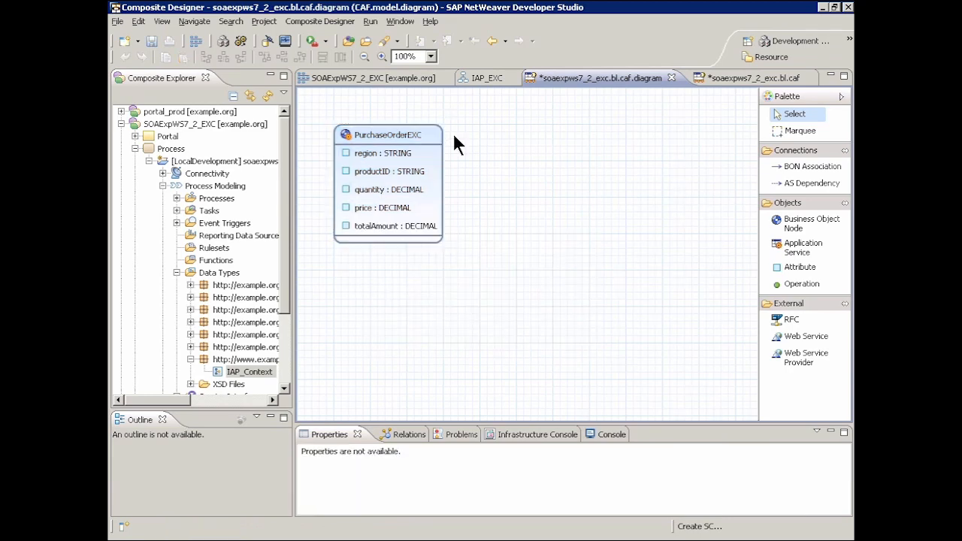
Add a comment attribute of type LongText to the PurchaseOrderEXC business object.
{"action": "mouse_move", "coordinate": [430, 150]}
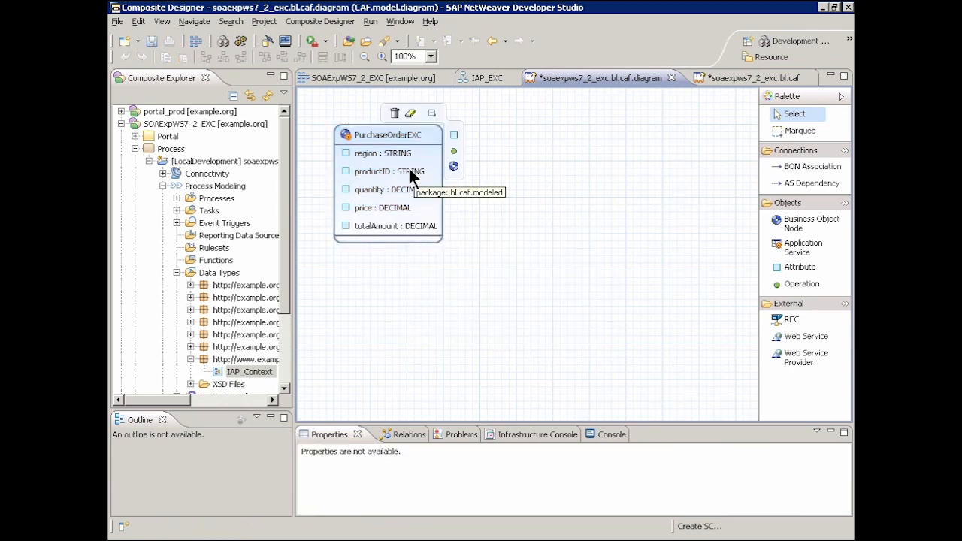
{"action": "left_click", "coordinate": [453, 135]}
{"action": "type", "text": "co"}
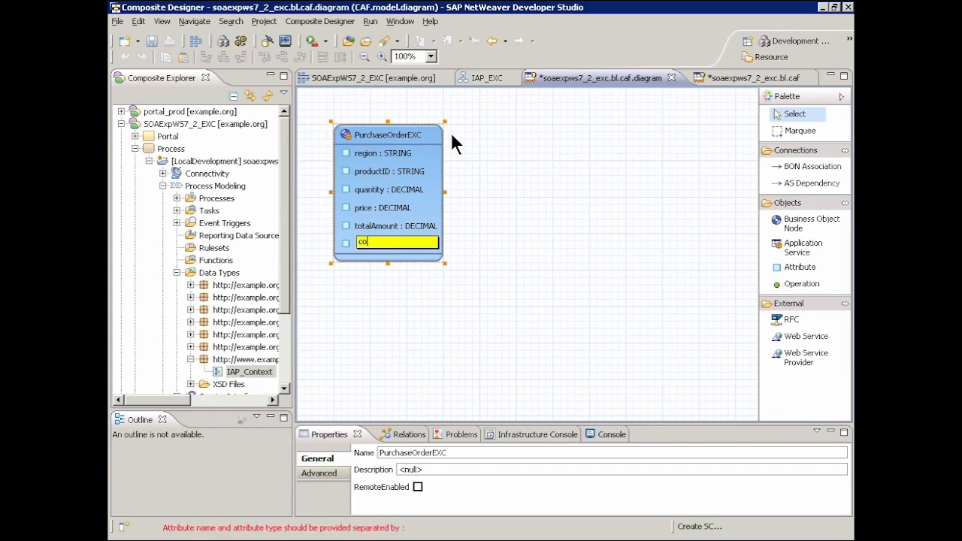
{"action": "type", "text": "mment:L"}
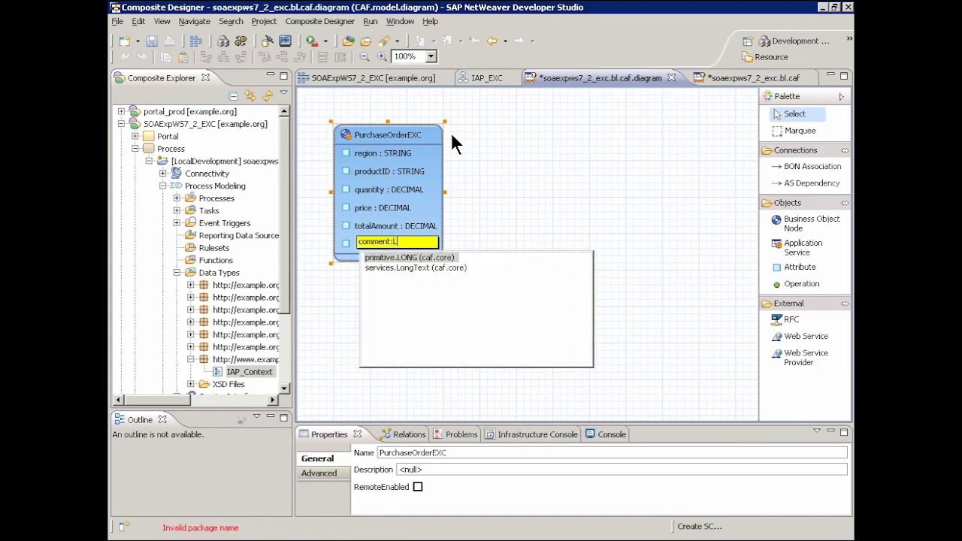
{"action": "key", "text": "Down"}
{"action": "key", "text": "Return"}
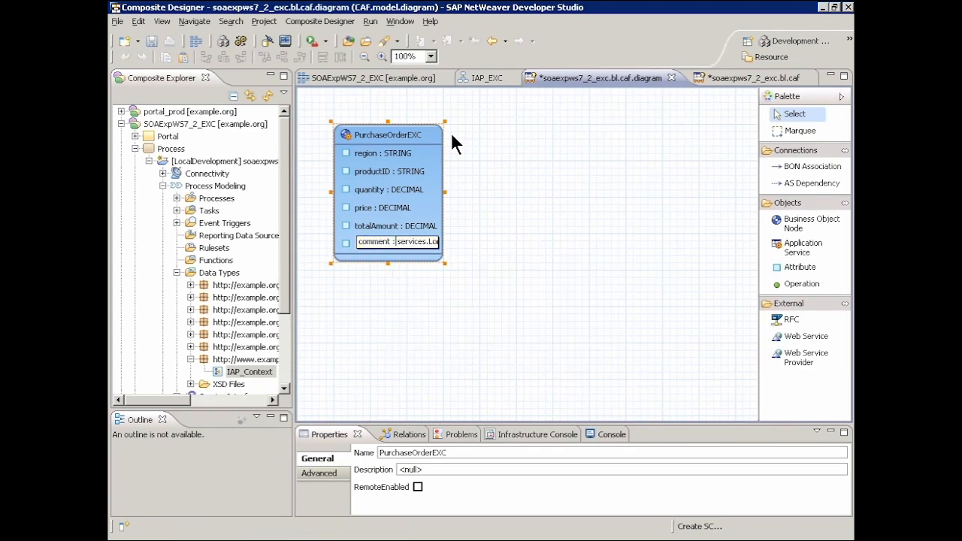
{"action": "key", "text": "Return"}
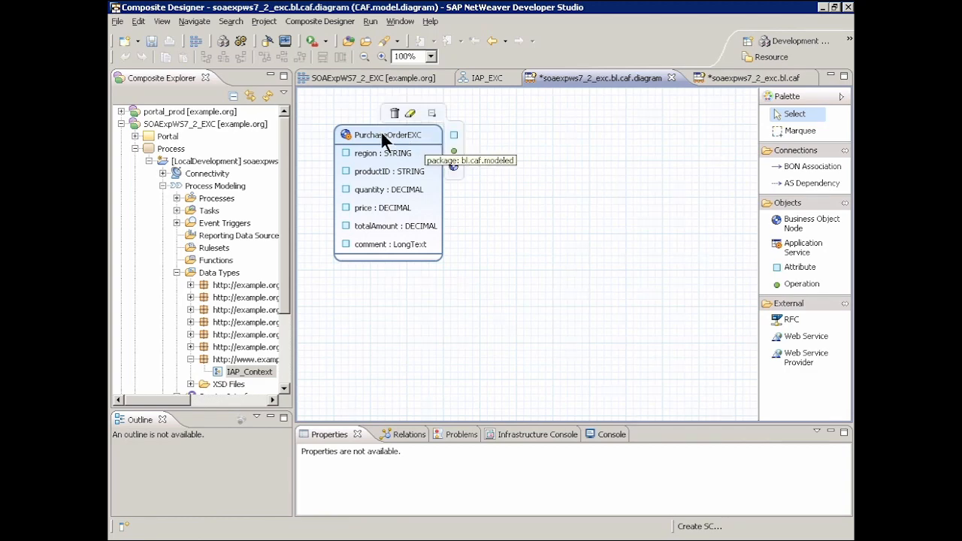
In PurchaseOrderEXC's main structure, mark region, productID, quantity, price, totalAmount and comment as optional create parameters.
{"action": "double_click", "coordinate": [380, 130]}
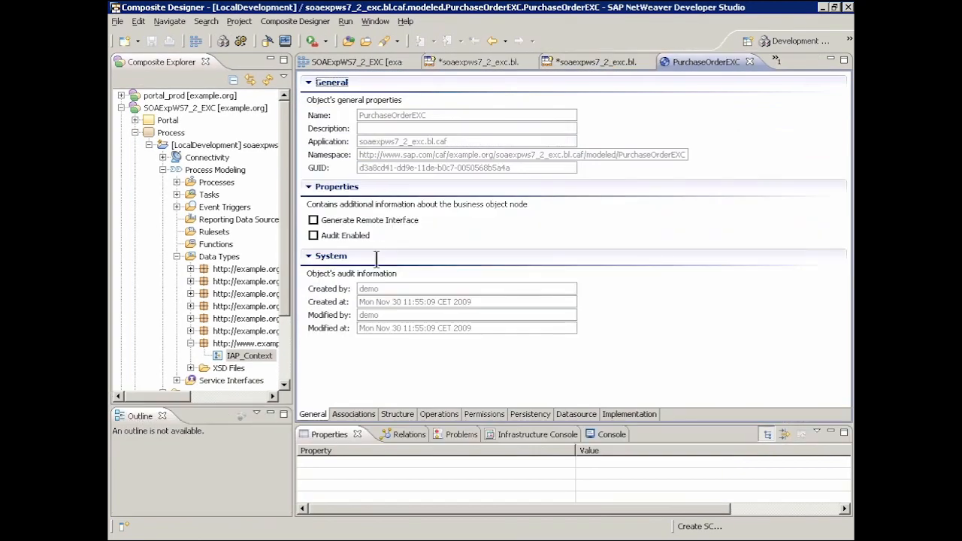
{"action": "left_click", "coordinate": [396, 414]}
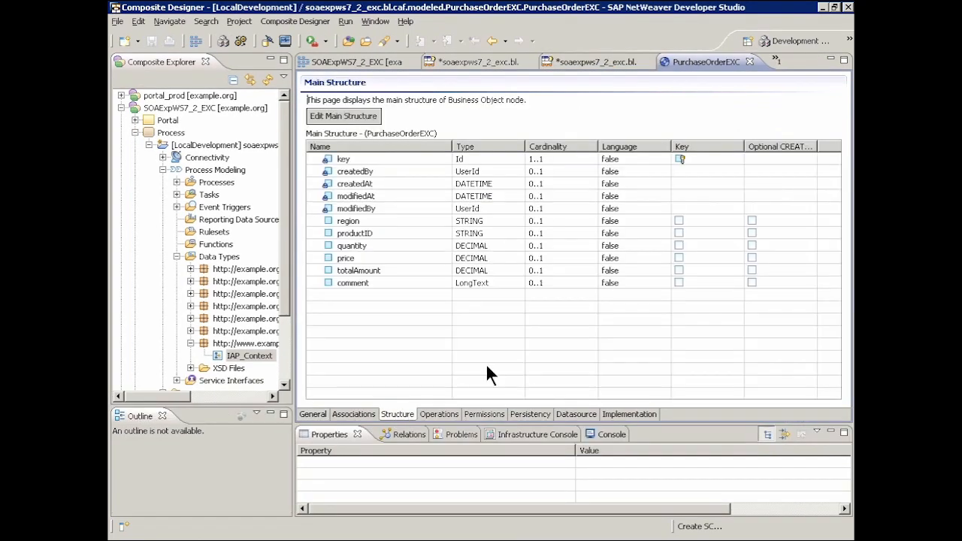
{"action": "left_click", "coordinate": [752, 220]}
{"action": "left_click", "coordinate": [752, 233]}
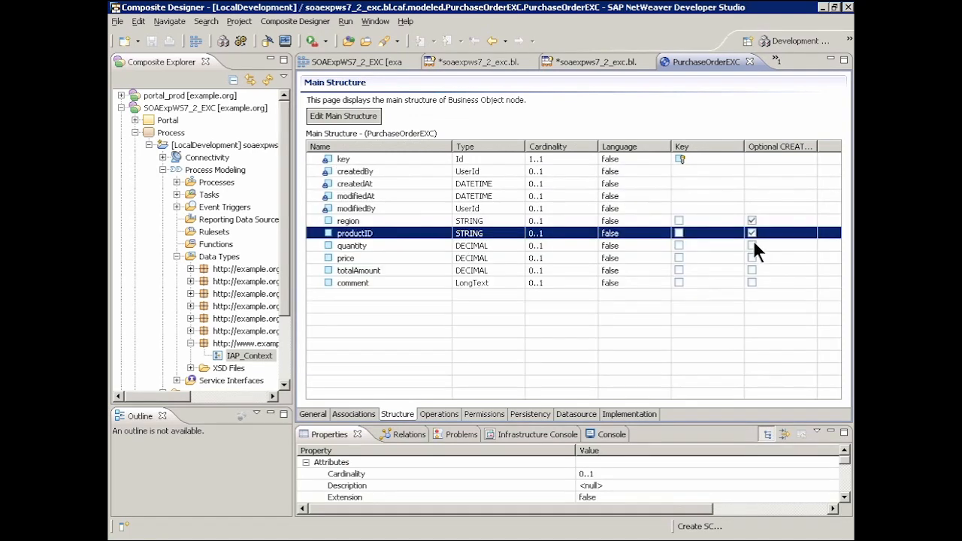
{"action": "left_click", "coordinate": [752, 245]}
{"action": "left_click", "coordinate": [751, 258]}
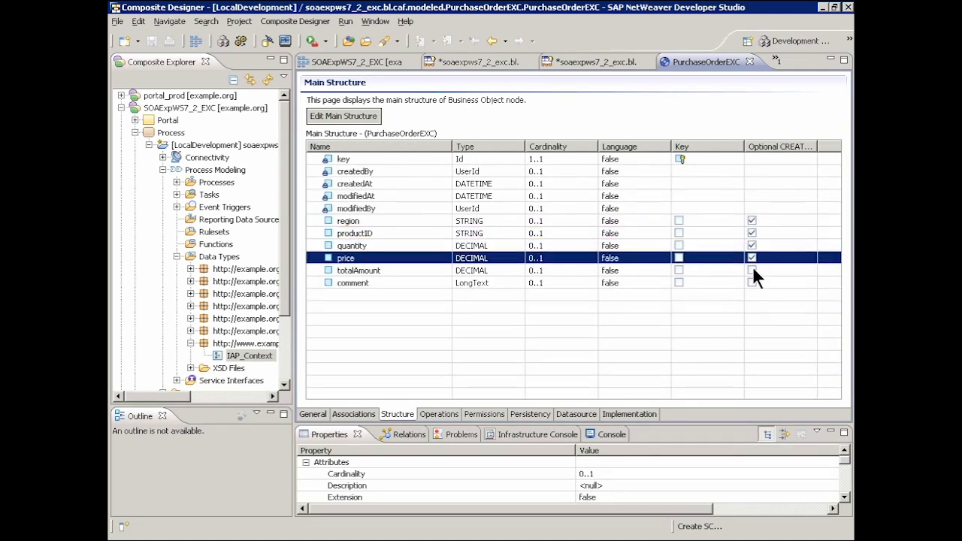
{"action": "left_click", "coordinate": [752, 270]}
{"action": "left_click", "coordinate": [751, 283]}
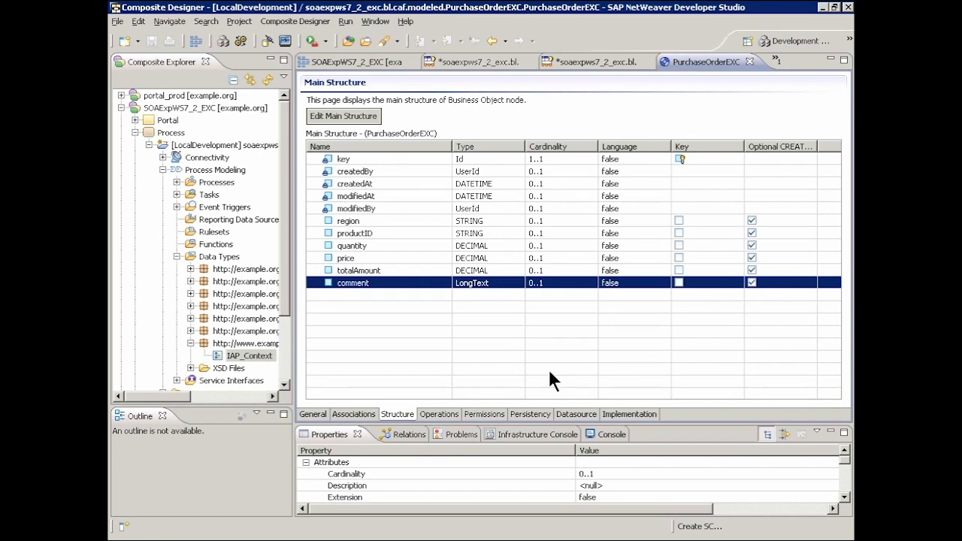
Review the create operation's parameters and disable permission checks for the PurchaseOrderEXC business object.
{"action": "left_click", "coordinate": [440, 414]}
{"action": "left_click", "coordinate": [330, 127]}
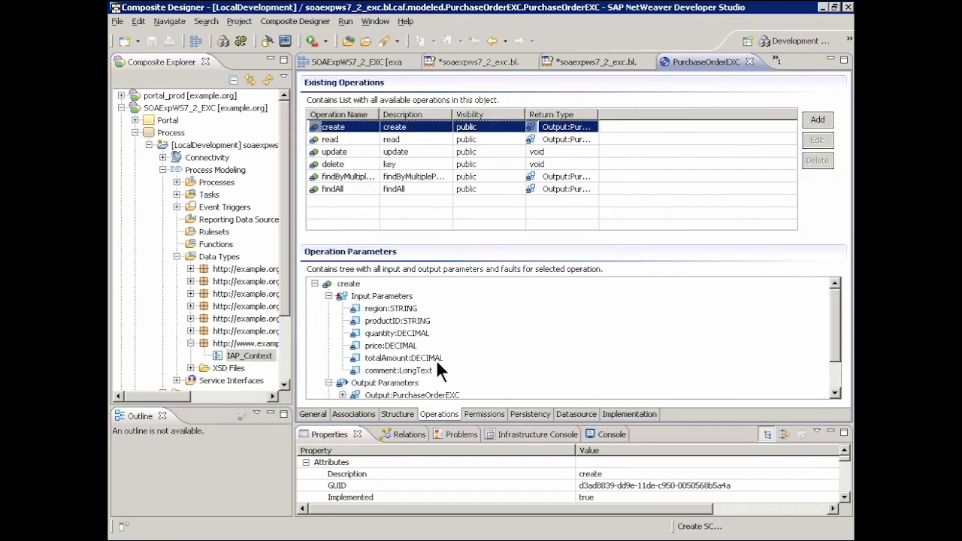
{"action": "left_click", "coordinate": [485, 414]}
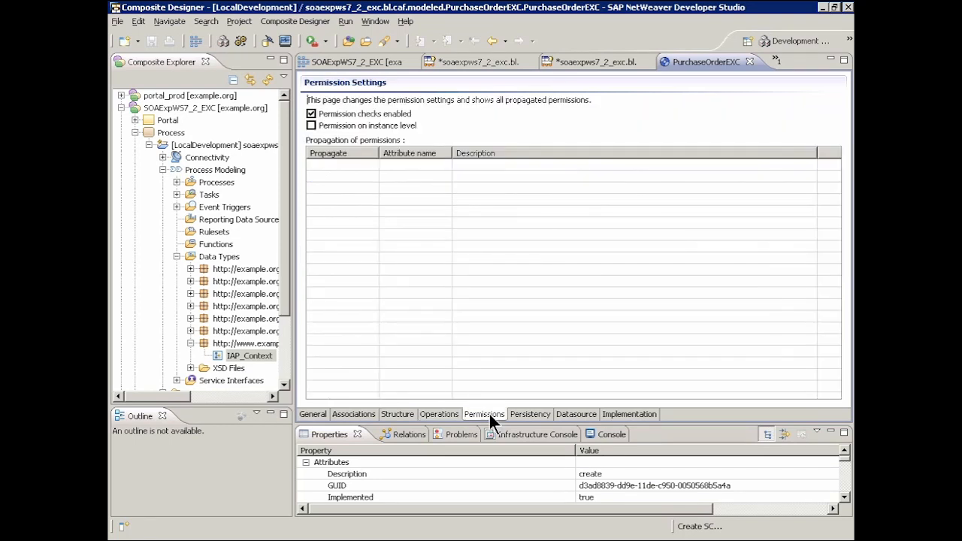
{"action": "left_click", "coordinate": [312, 114]}
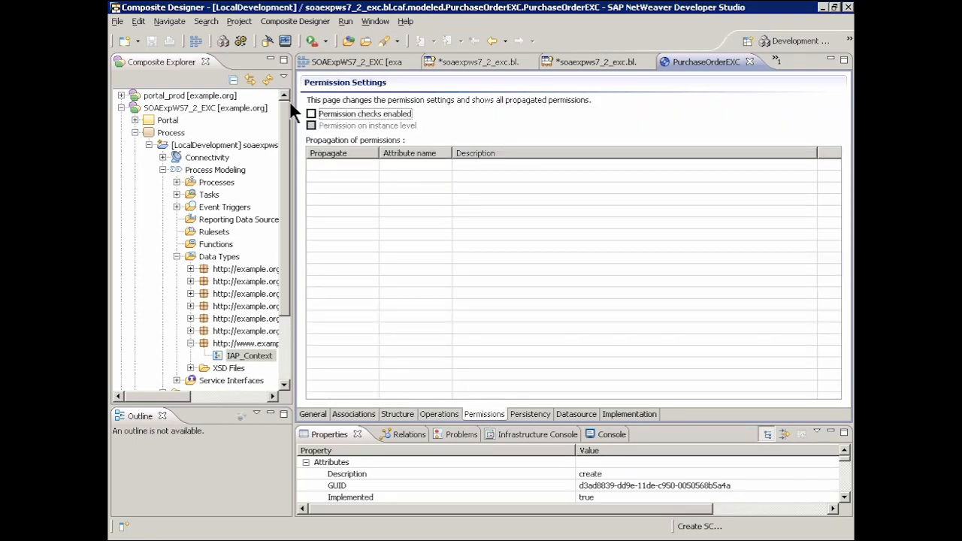
Save all changes and close the PurchaseOrderEXC and soaexpws7_2_exc.bl.caf editors.
{"action": "left_click", "coordinate": [118, 21]}
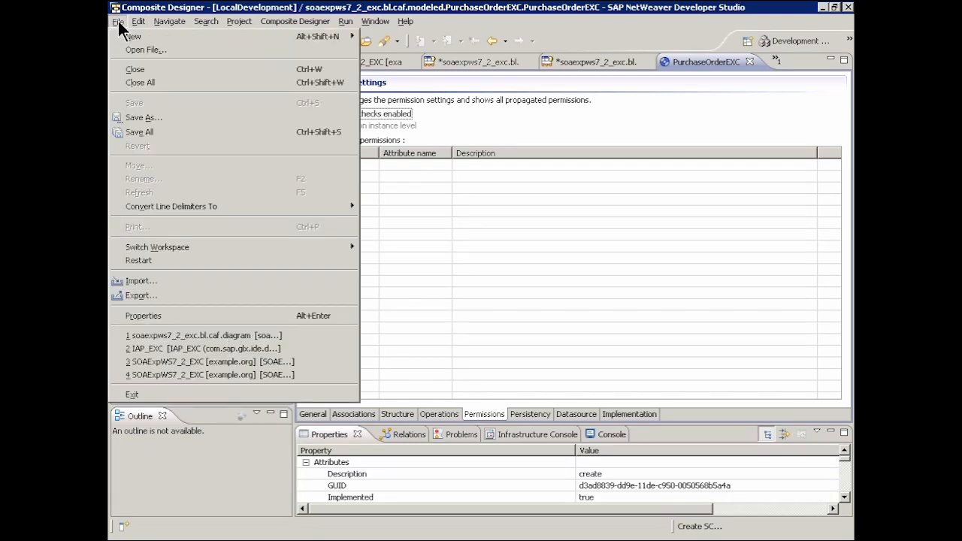
{"action": "left_click", "coordinate": [150, 131]}
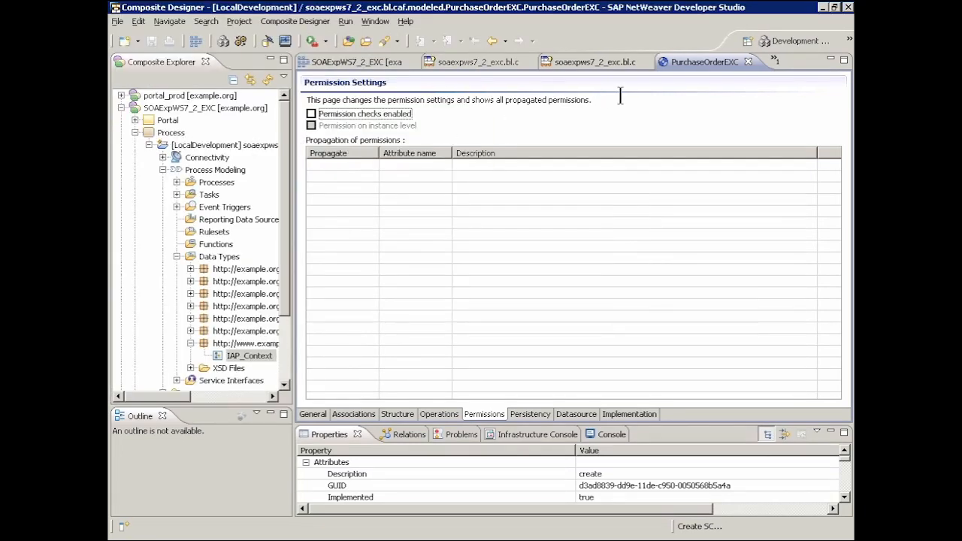
{"action": "left_click", "coordinate": [747, 61]}
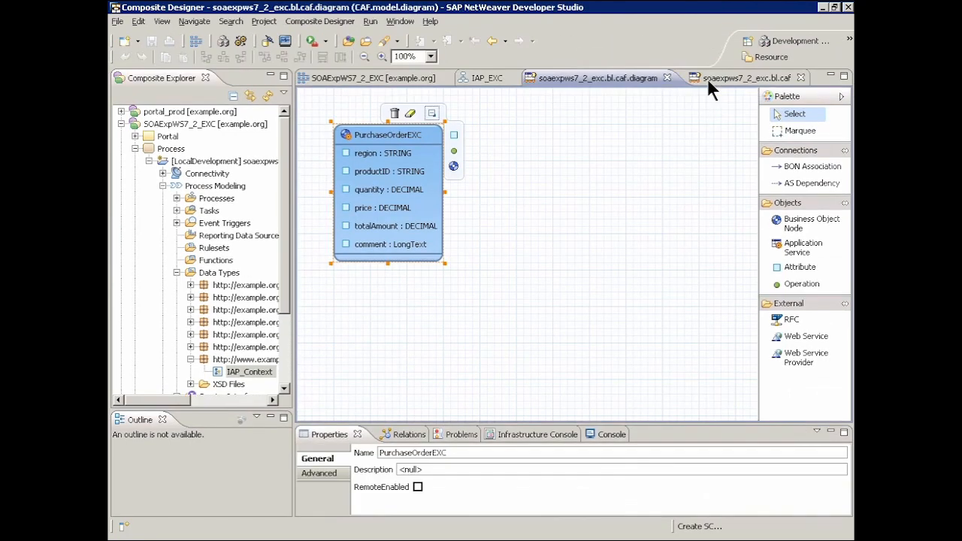
{"action": "left_click", "coordinate": [665, 76]}
{"action": "left_click", "coordinate": [639, 62]}
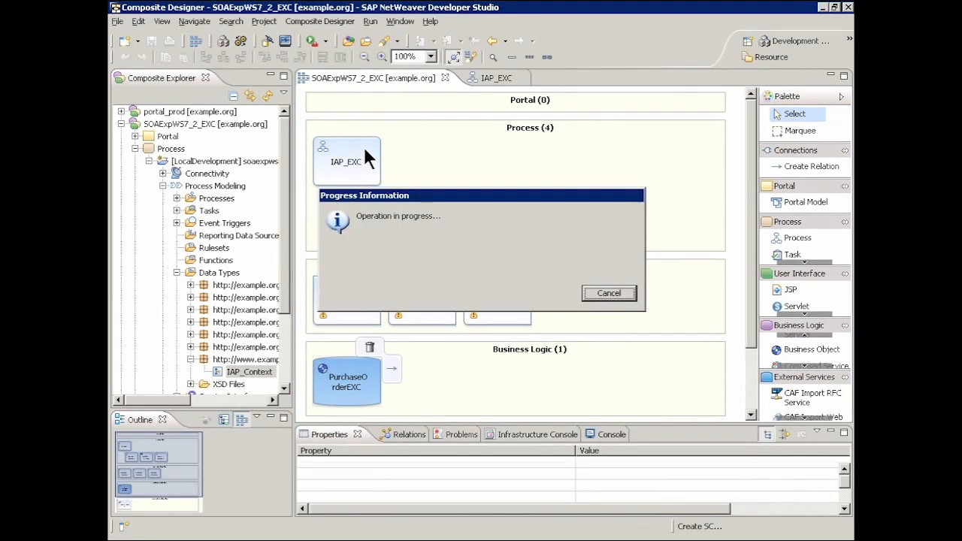
Create a relation from the IAP_EXC process to PurchaseOrderEXC, exposing only its create operation as web service PurchaseOrderEXC.
{"action": "mouse_move", "coordinate": [375, 154]}
{"action": "left_click_drag", "start_coordinate": [389, 143], "coordinate": [353, 376]}
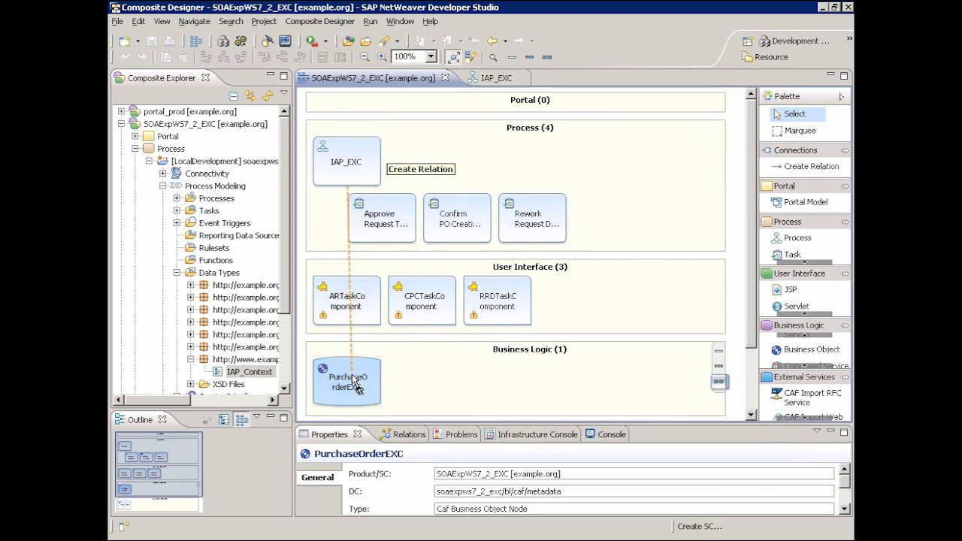
{"action": "left_click", "coordinate": [680, 519]}
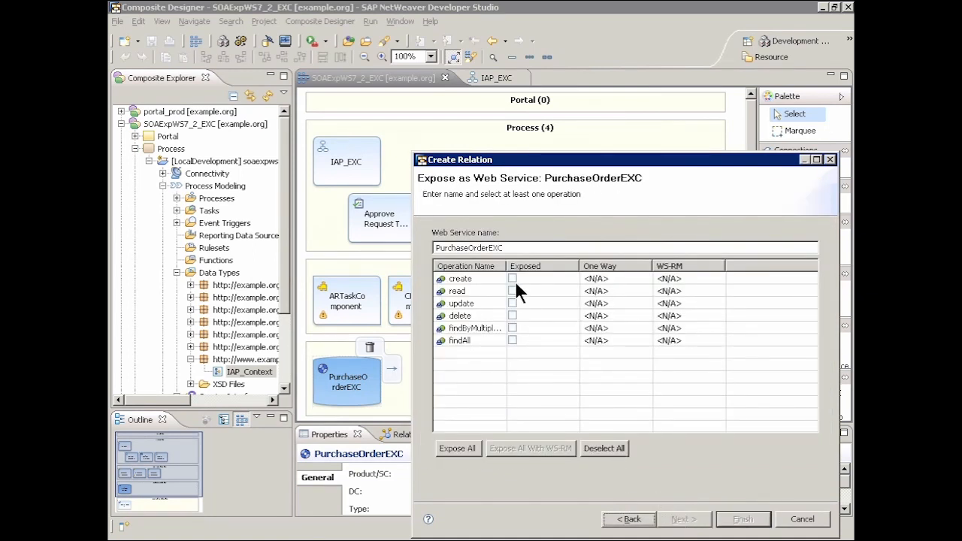
{"action": "left_click", "coordinate": [512, 279]}
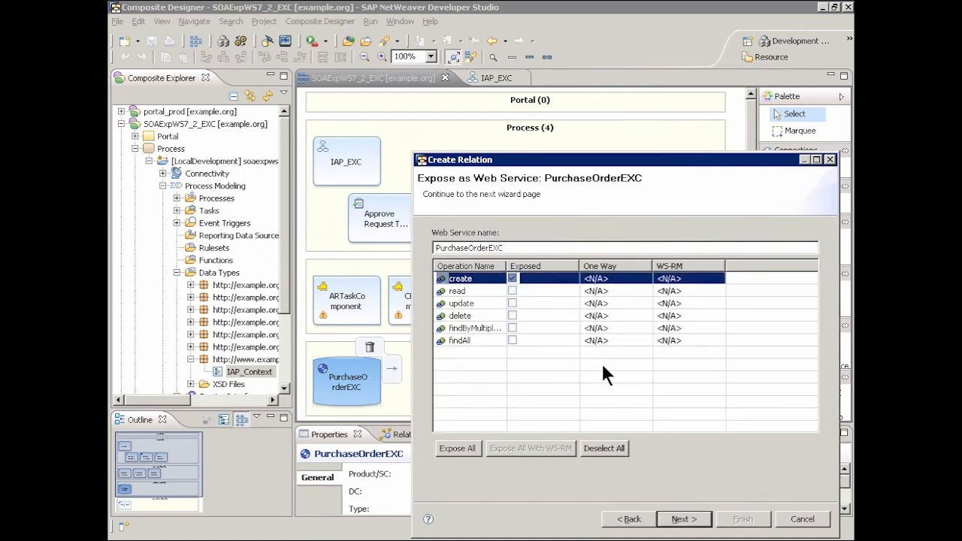
{"action": "left_click", "coordinate": [685, 519]}
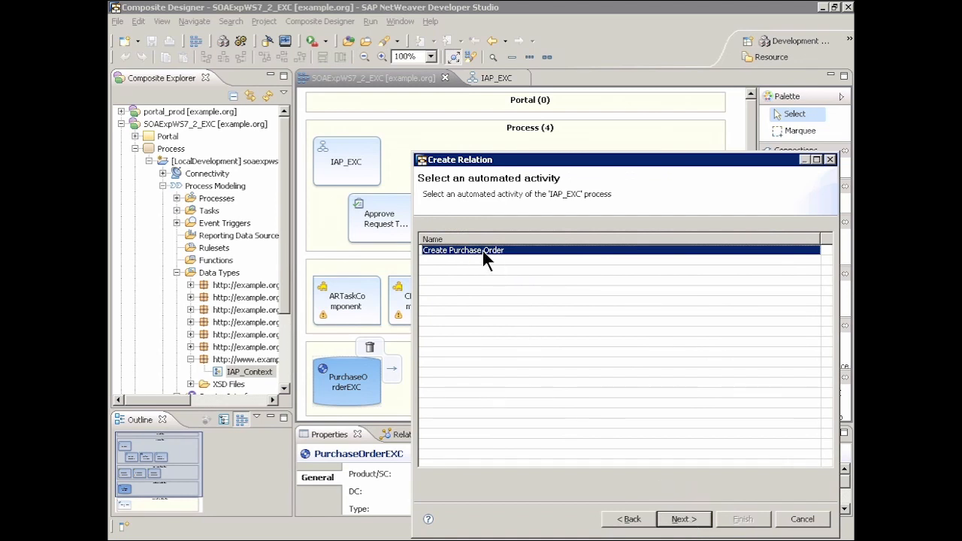
Assign the create operation to the Create Purchase Order activity, using the existing service group localhost_soaexpws_7_2_EXC, and finish the relation.
{"action": "left_click", "coordinate": [693, 519]}
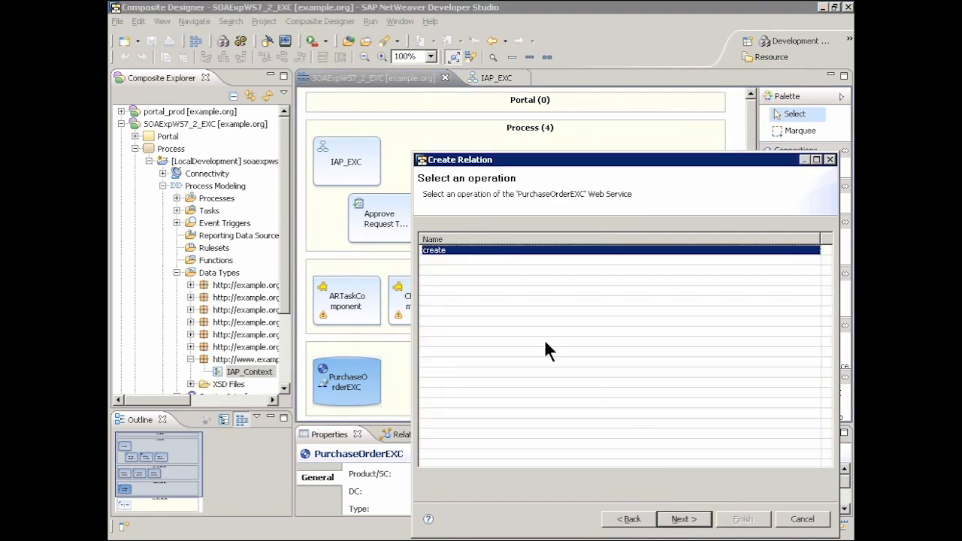
{"action": "left_click", "coordinate": [697, 518]}
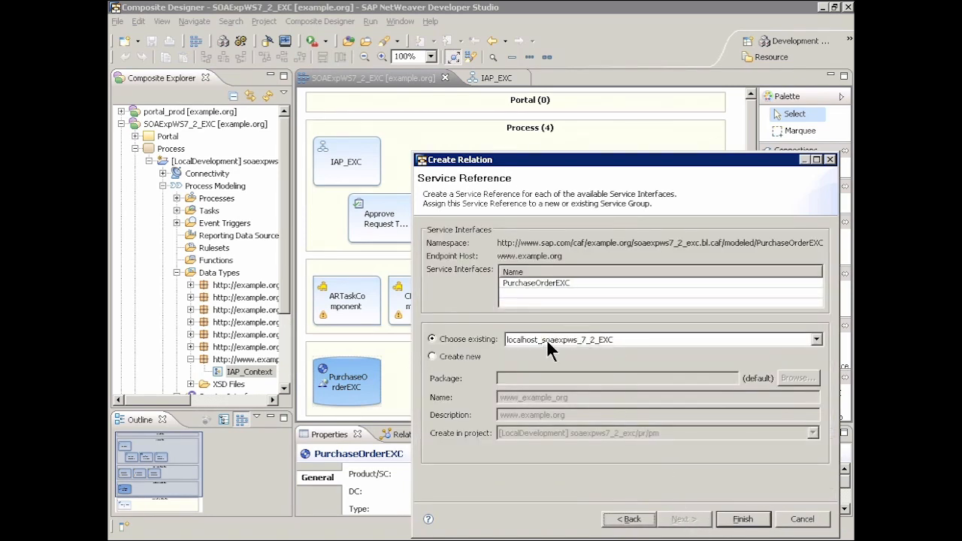
{"action": "left_click", "coordinate": [760, 518]}
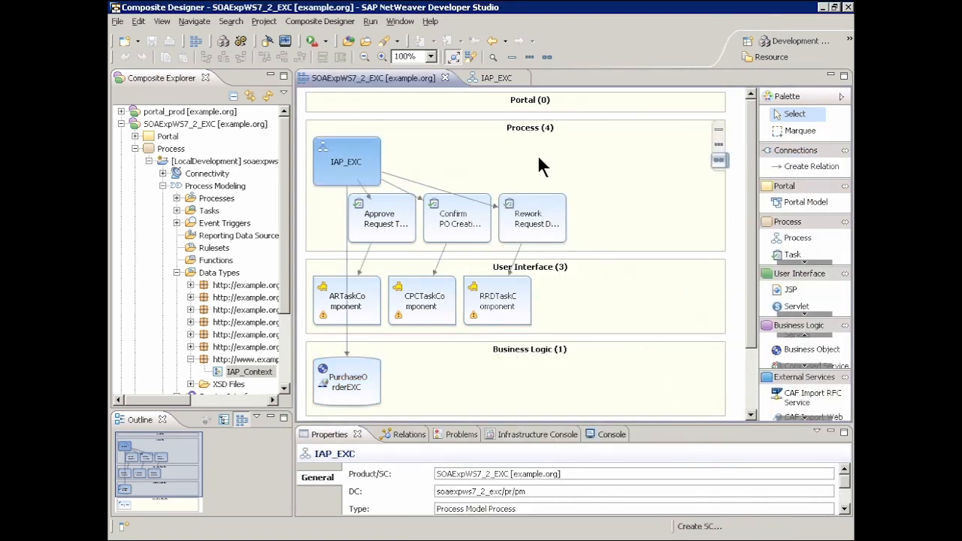
In the IAP_EXC process, map the Start event's startProcess output to DO_IAP_Context using the default matcher.
{"action": "left_click", "coordinate": [494, 78]}
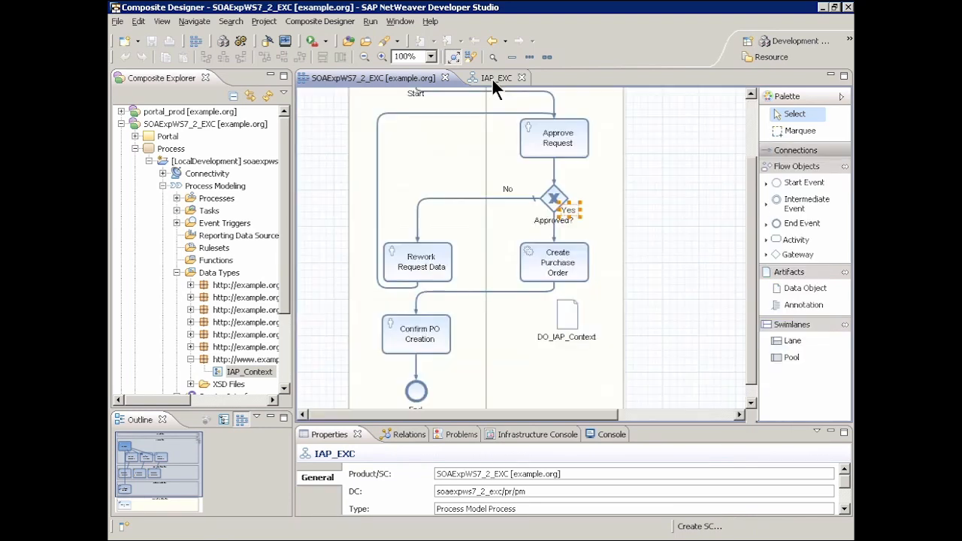
{"action": "left_click_drag", "start_coordinate": [749, 169], "coordinate": [750, 113]}
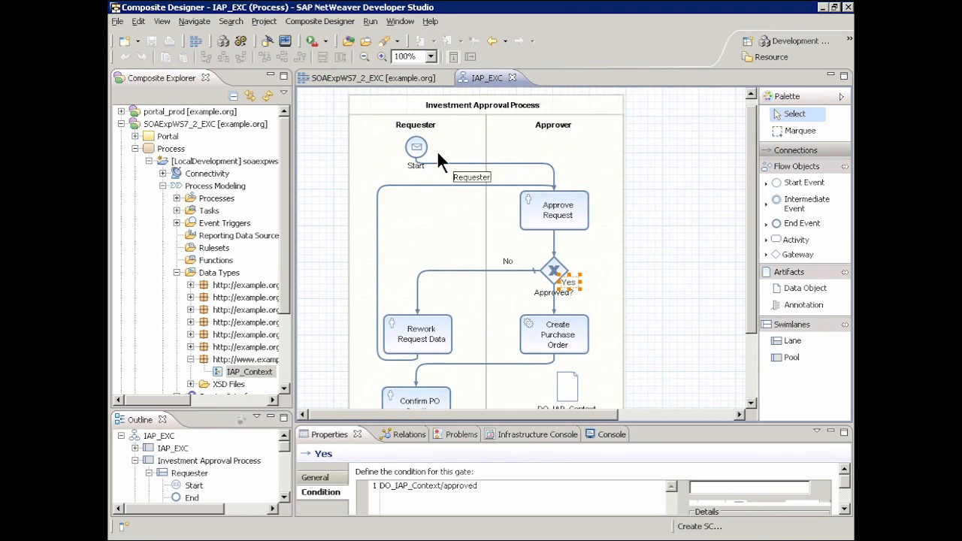
{"action": "left_click", "coordinate": [415, 145]}
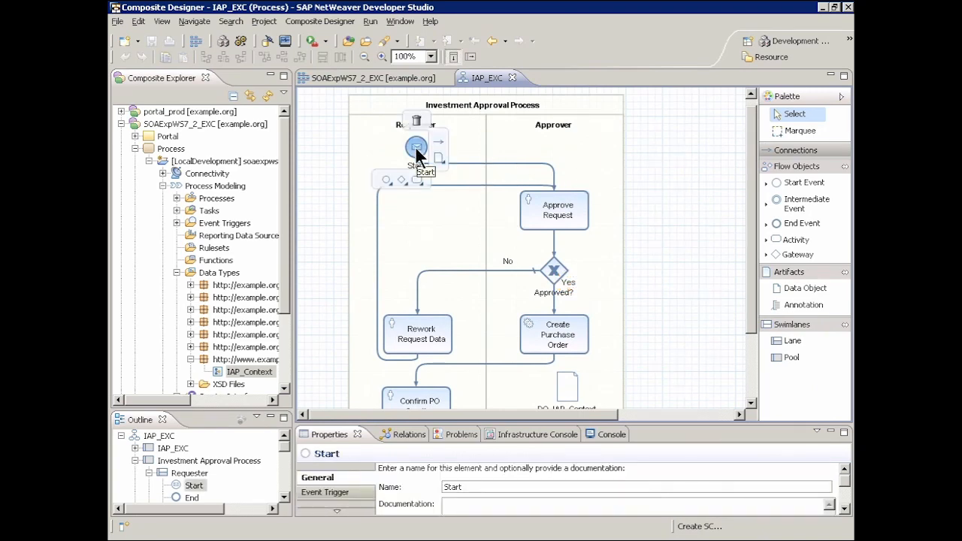
{"action": "left_click", "coordinate": [340, 510]}
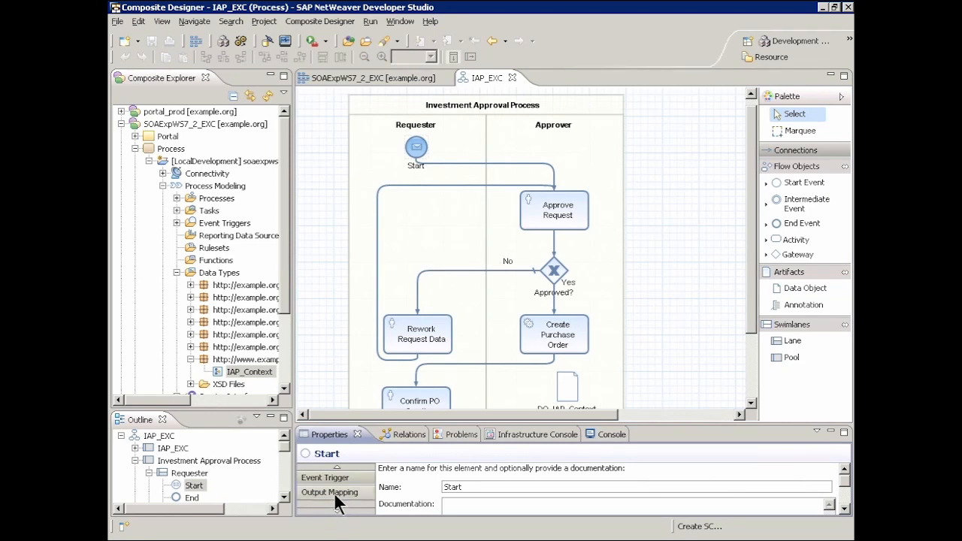
{"action": "left_click", "coordinate": [336, 494]}
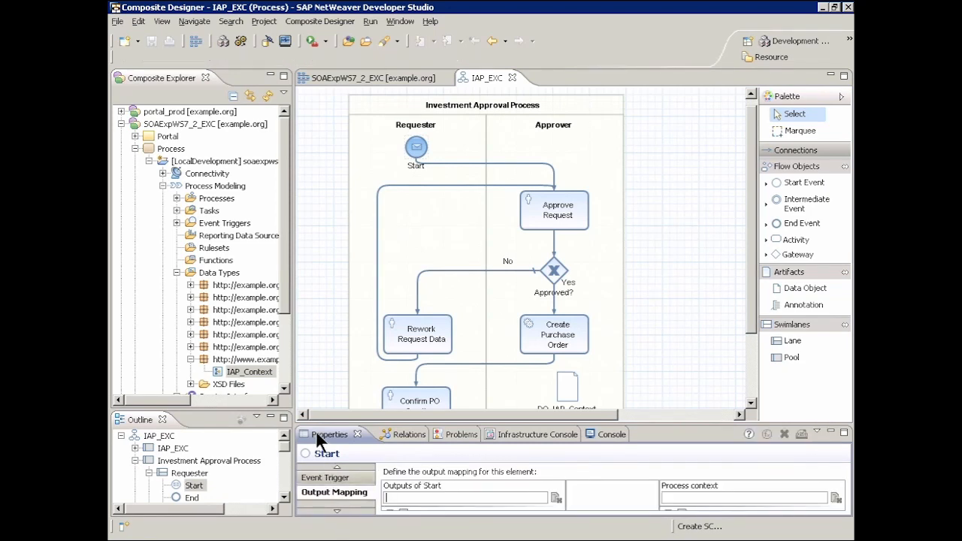
{"action": "double_click", "coordinate": [317, 434]}
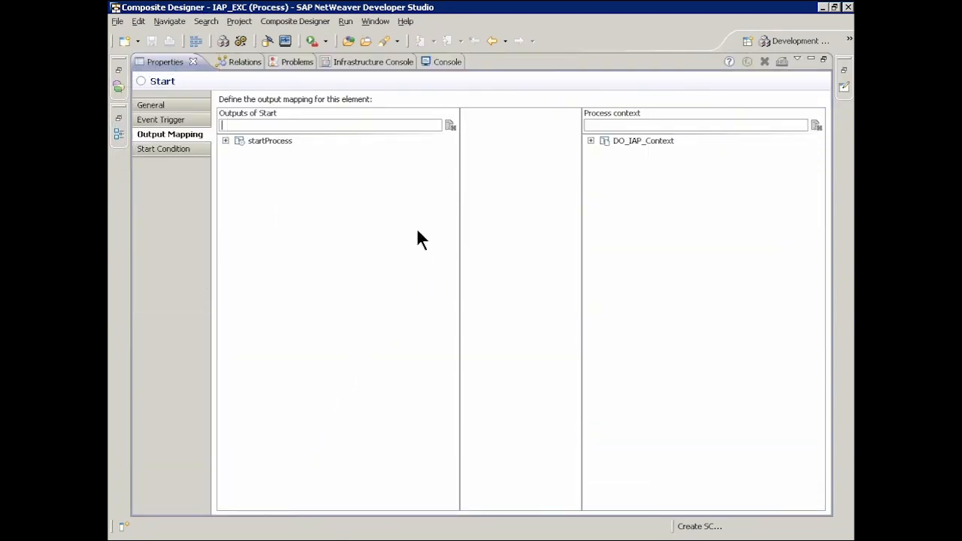
{"action": "left_click", "coordinate": [225, 141]}
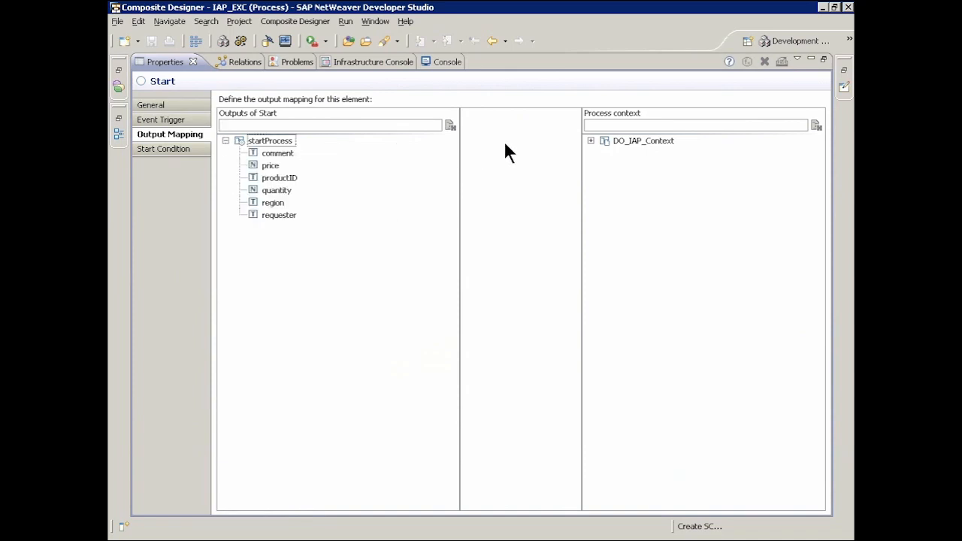
{"action": "left_click", "coordinate": [591, 141]}
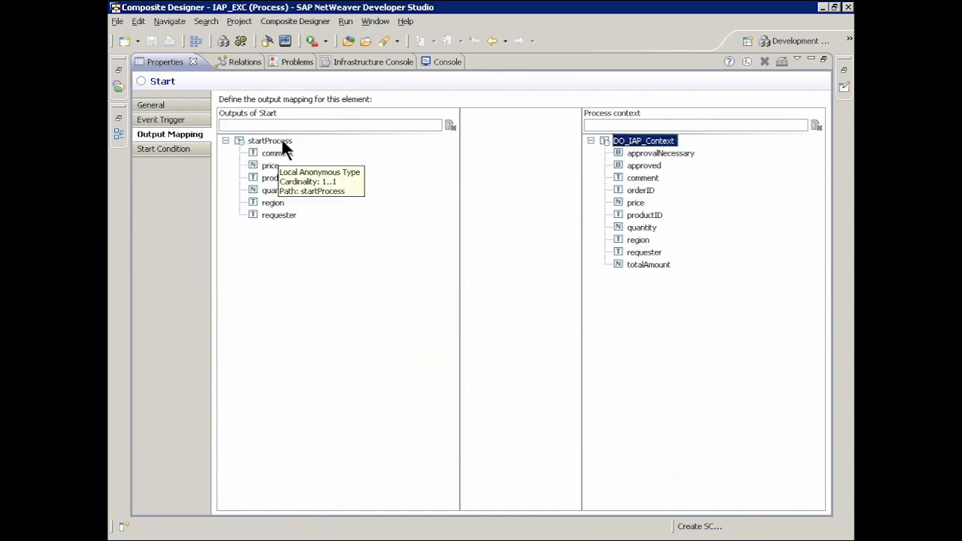
{"action": "left_click_drag", "start_coordinate": [280, 138], "coordinate": [640, 145]}
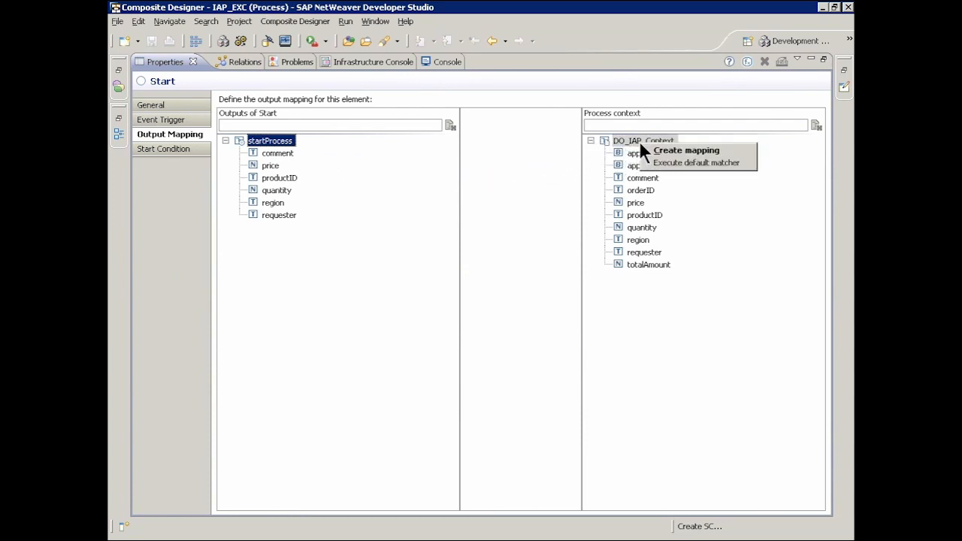
{"action": "left_click", "coordinate": [678, 163]}
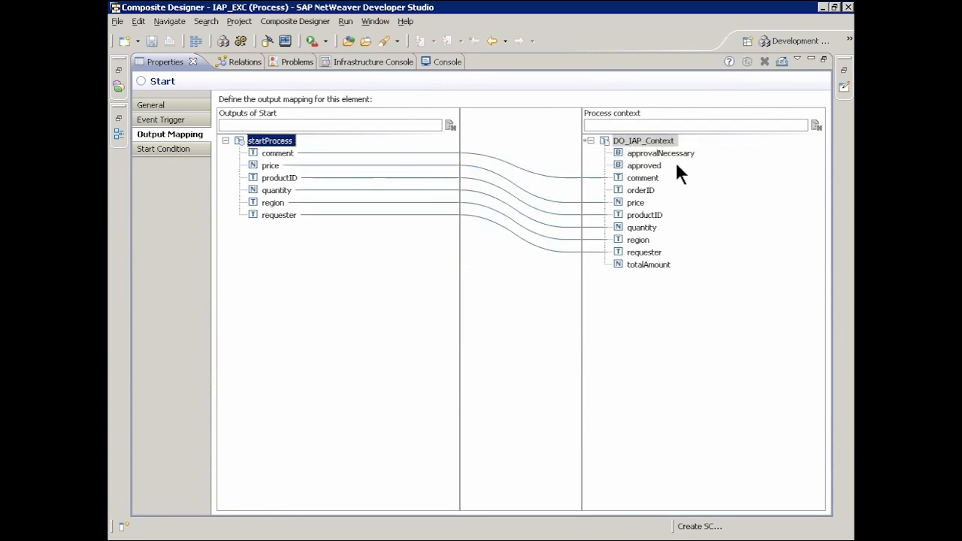
Map the Start event's price and quantity to totalAmount in the process context, combining them with the numeric-multiply function.
{"action": "left_click_drag", "start_coordinate": [271, 166], "coordinate": [640, 265]}
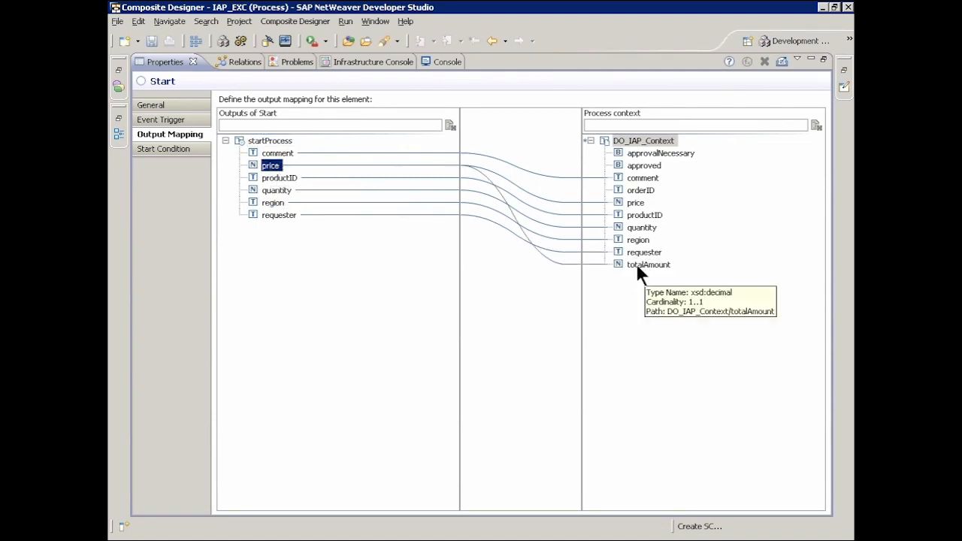
{"action": "left_click_drag", "start_coordinate": [277, 190], "coordinate": [623, 265]}
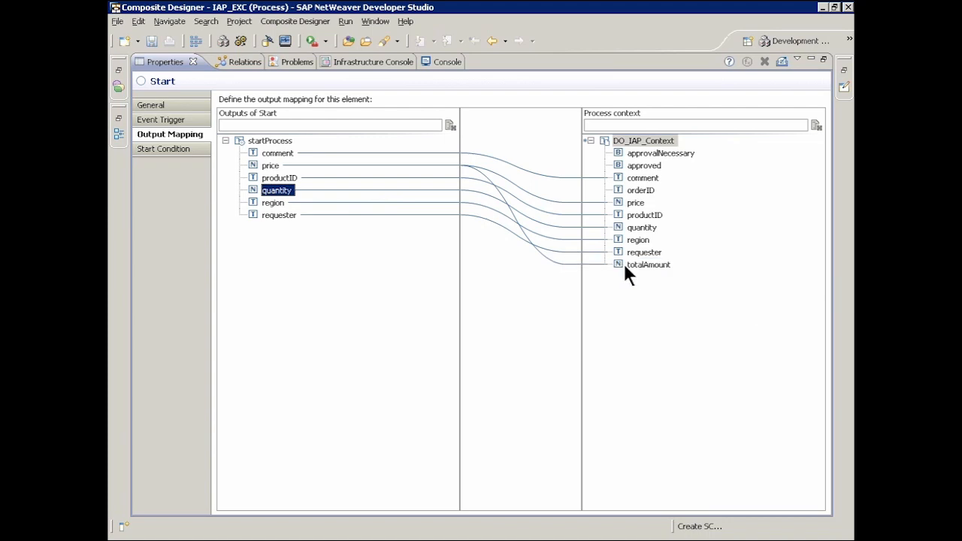
{"action": "double_click", "coordinate": [571, 263]}
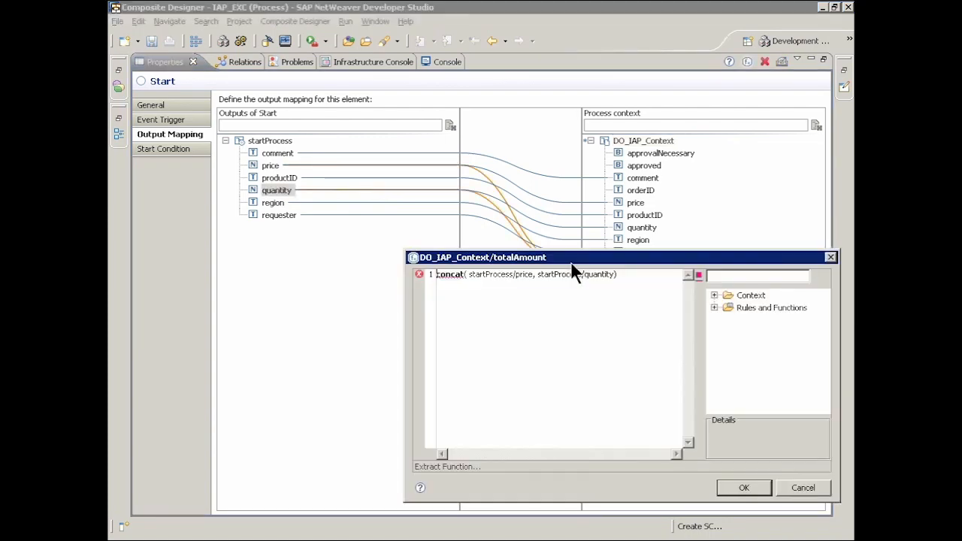
{"action": "double_click", "coordinate": [453, 275]}
{"action": "key", "text": "BackSpace"}
{"action": "type", "text": "numeric"}
{"action": "type", "text": "-mult"}
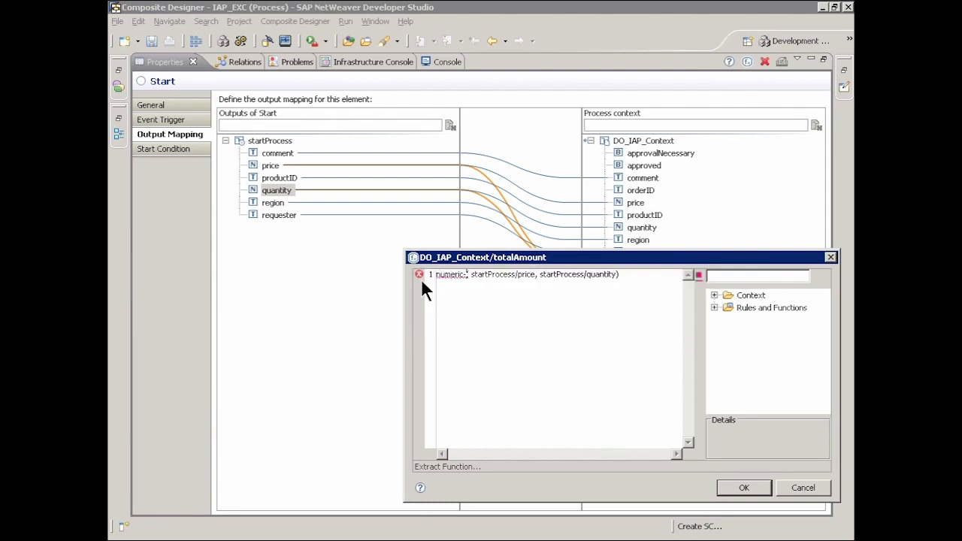
{"action": "type", "text": "iply"}
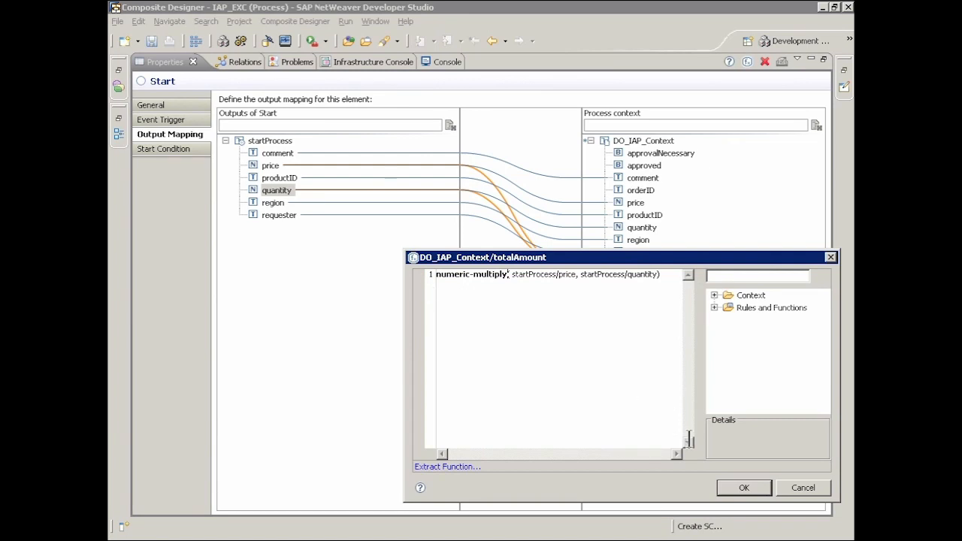
{"action": "left_click", "coordinate": [736, 486]}
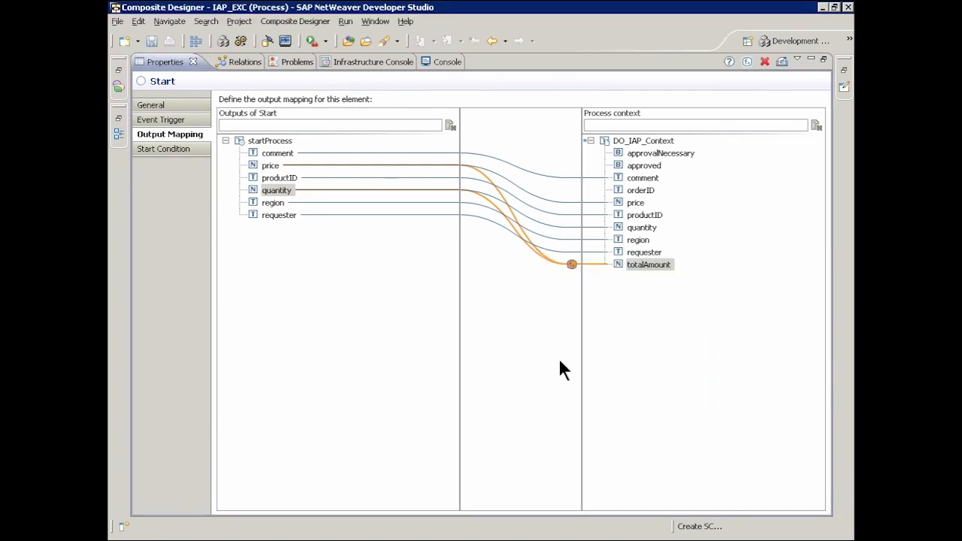
{"action": "double_click", "coordinate": [163, 62]}
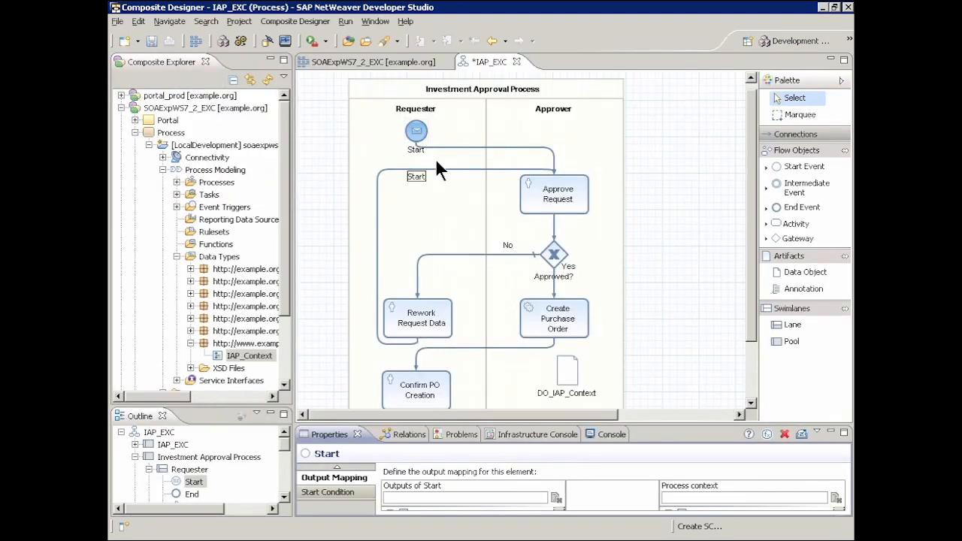
Map DO_IAP_Context to the Context input of Approve Request with the default matcher, and delete the mapping for approved.
{"action": "left_click", "coordinate": [556, 197]}
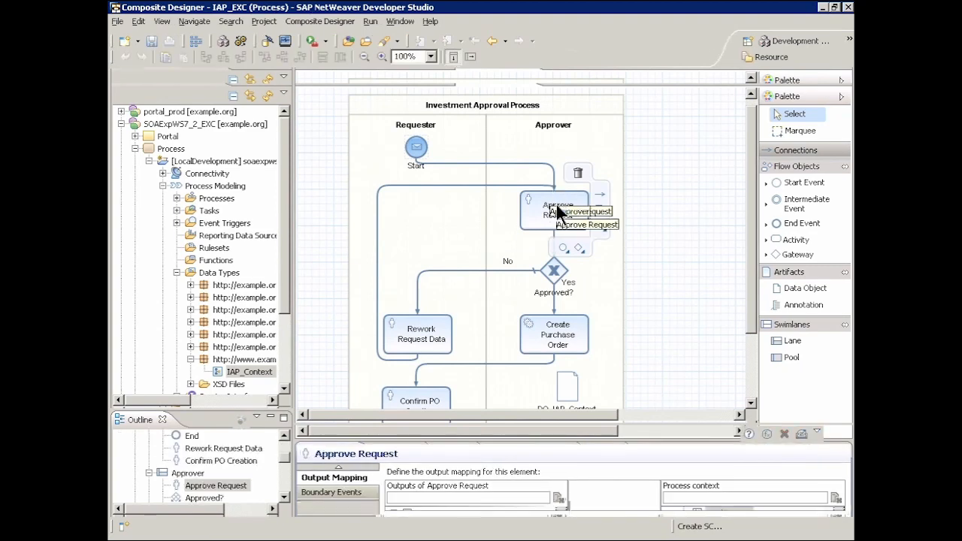
{"action": "left_click", "coordinate": [336, 465]}
{"action": "left_click", "coordinate": [336, 476]}
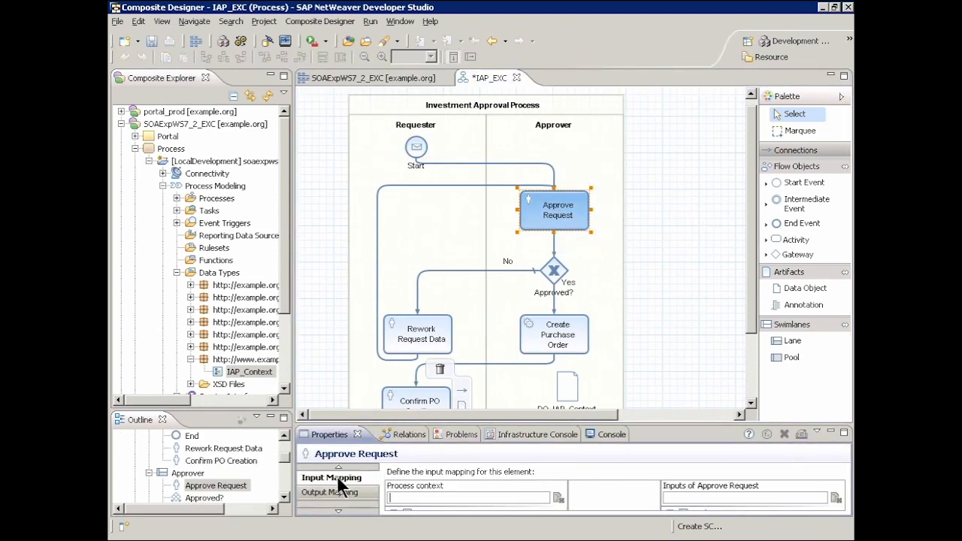
{"action": "double_click", "coordinate": [326, 436]}
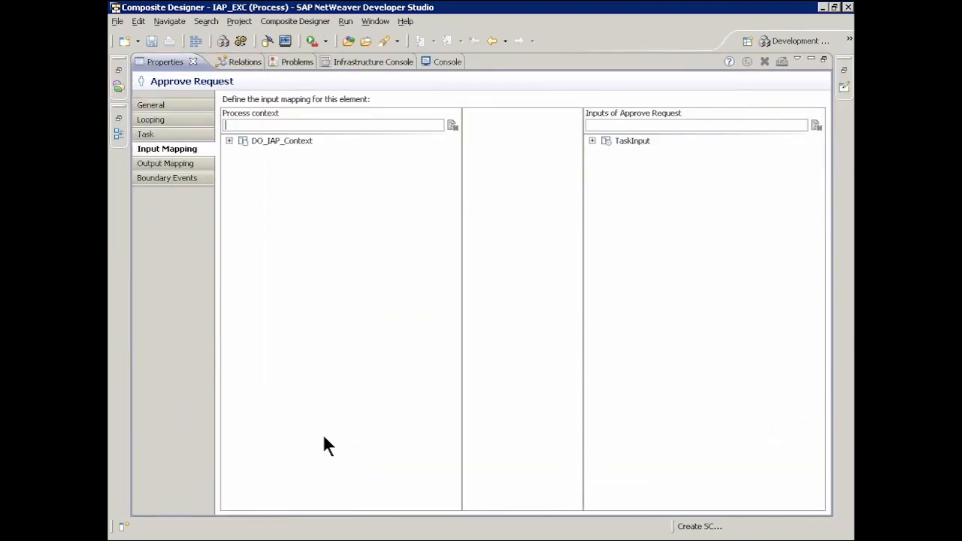
{"action": "left_click", "coordinate": [591, 140]}
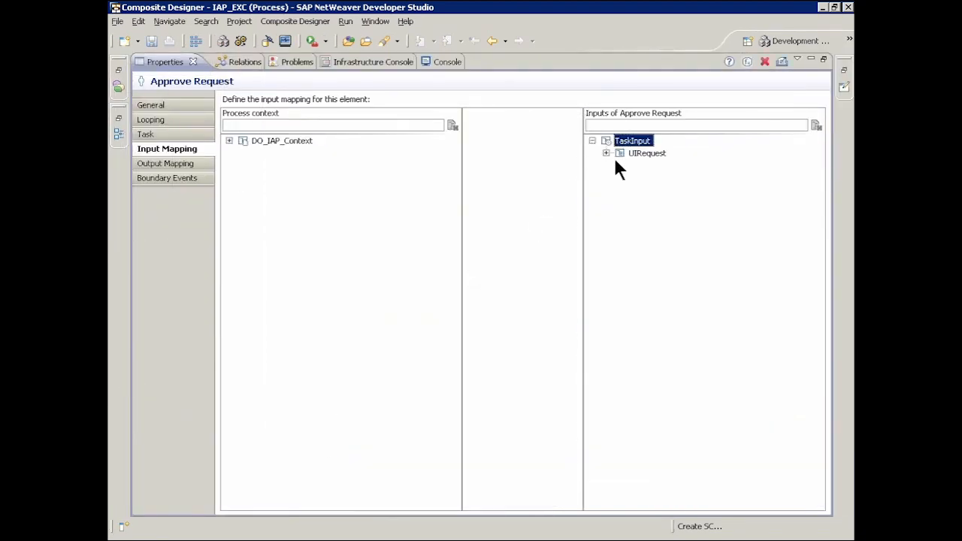
{"action": "left_click", "coordinate": [605, 152]}
{"action": "left_click_drag", "start_coordinate": [299, 139], "coordinate": [653, 168]}
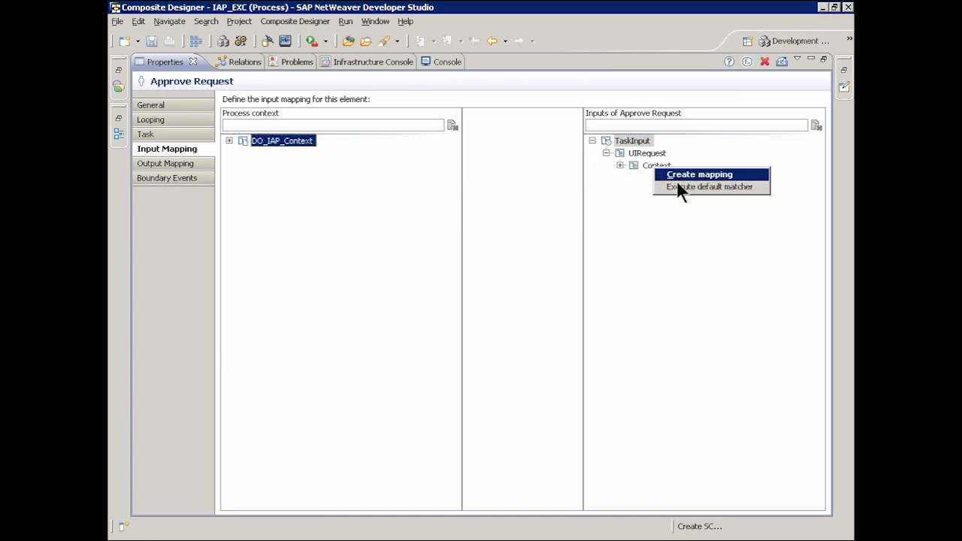
{"action": "left_click", "coordinate": [678, 177]}
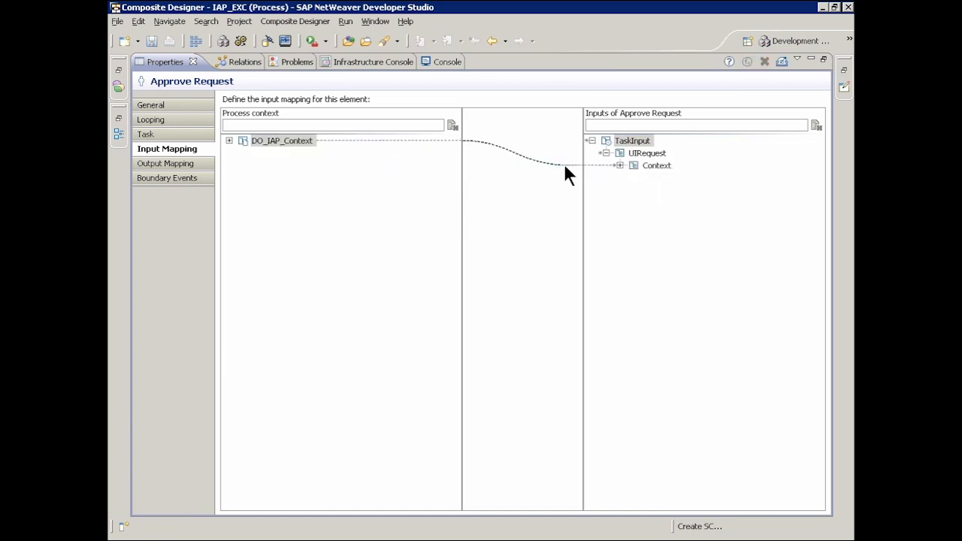
{"action": "right_click", "coordinate": [539, 174]}
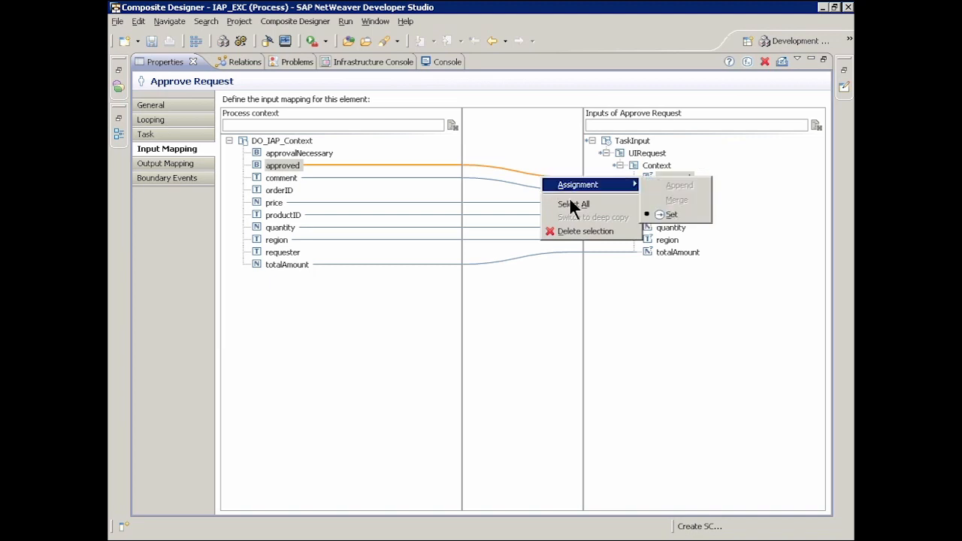
{"action": "left_click", "coordinate": [582, 230]}
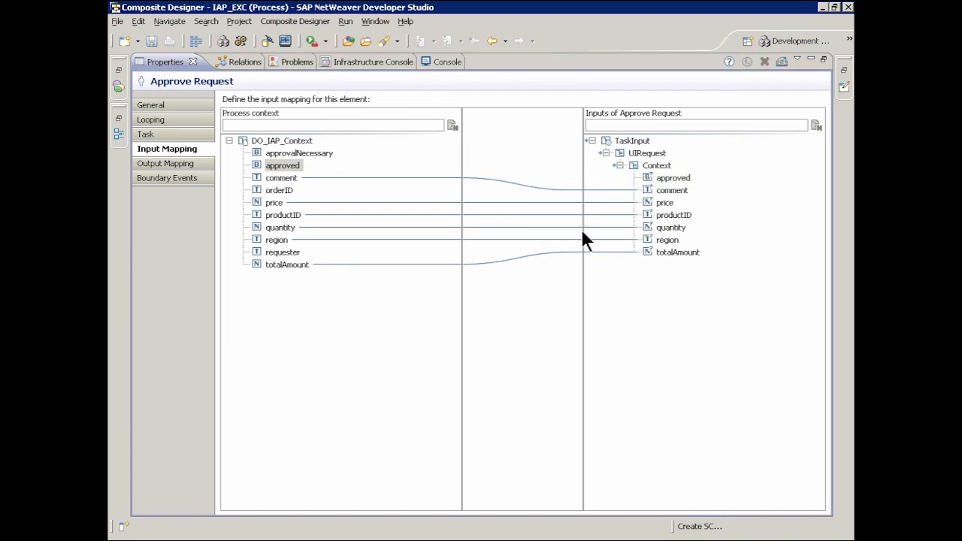
In the output mapping of Approve Request, map approved and comment from ApproveRequestTaskCompleteEvent to the same fields of DO_IAP_Context.
{"action": "left_click", "coordinate": [188, 164]}
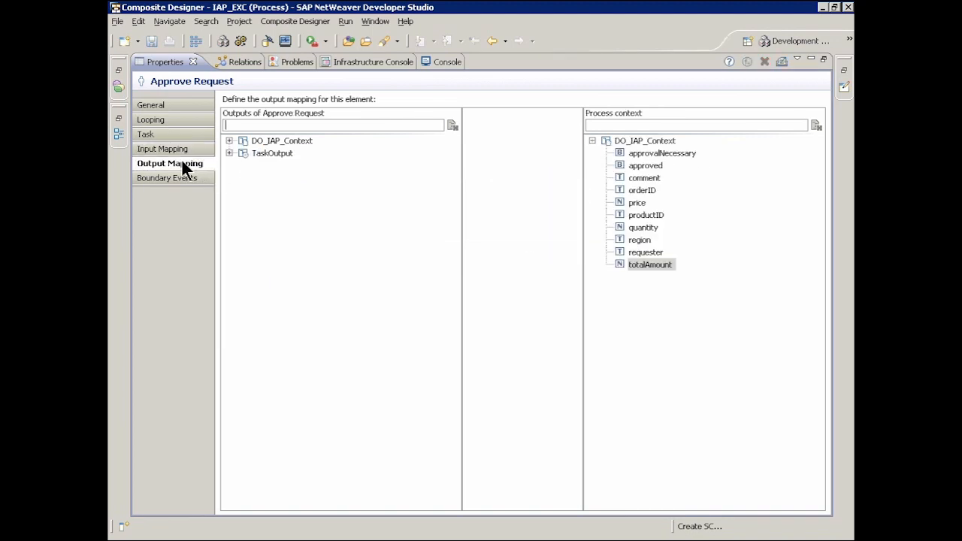
{"action": "left_click", "coordinate": [229, 152]}
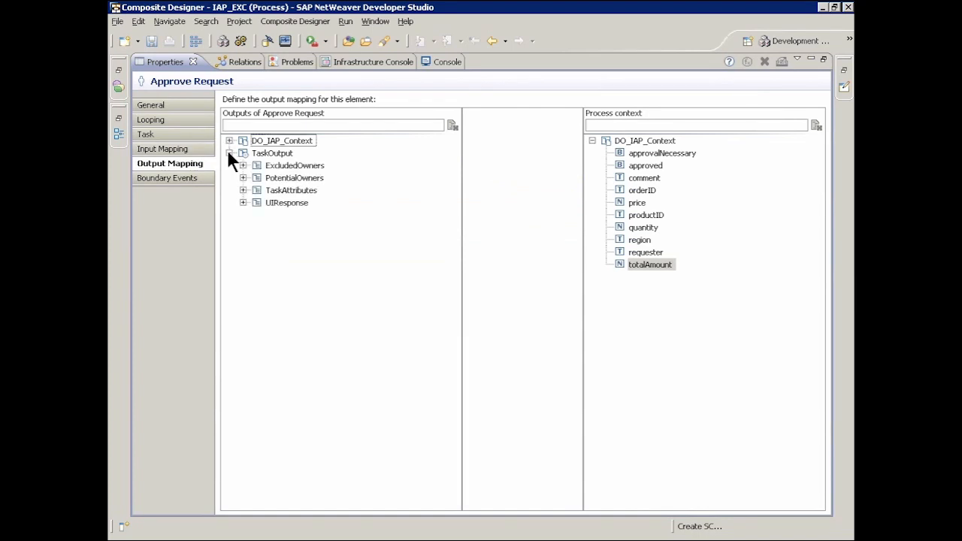
{"action": "left_click", "coordinate": [243, 203]}
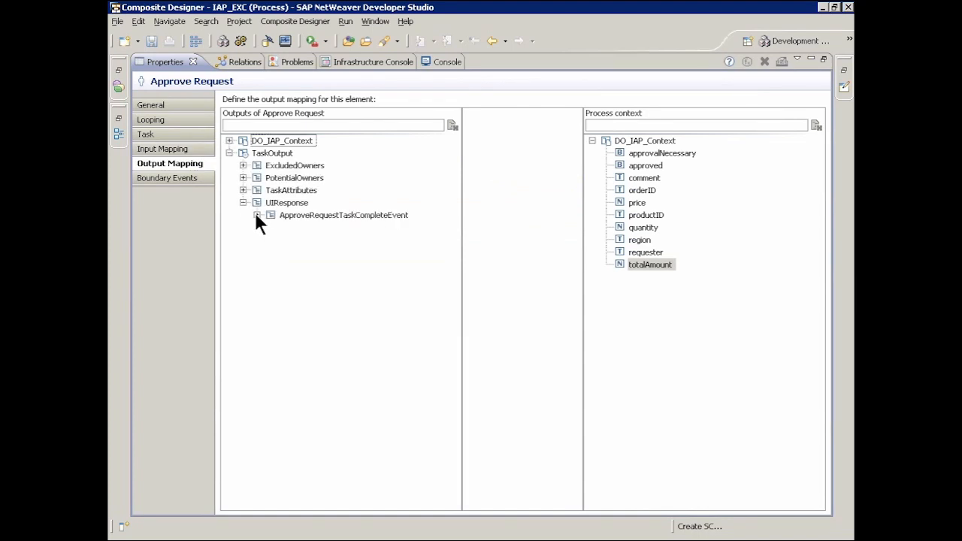
{"action": "left_click", "coordinate": [256, 214]}
{"action": "left_click", "coordinate": [319, 228]}
{"action": "left_click_drag", "start_coordinate": [319, 227], "coordinate": [637, 165]}
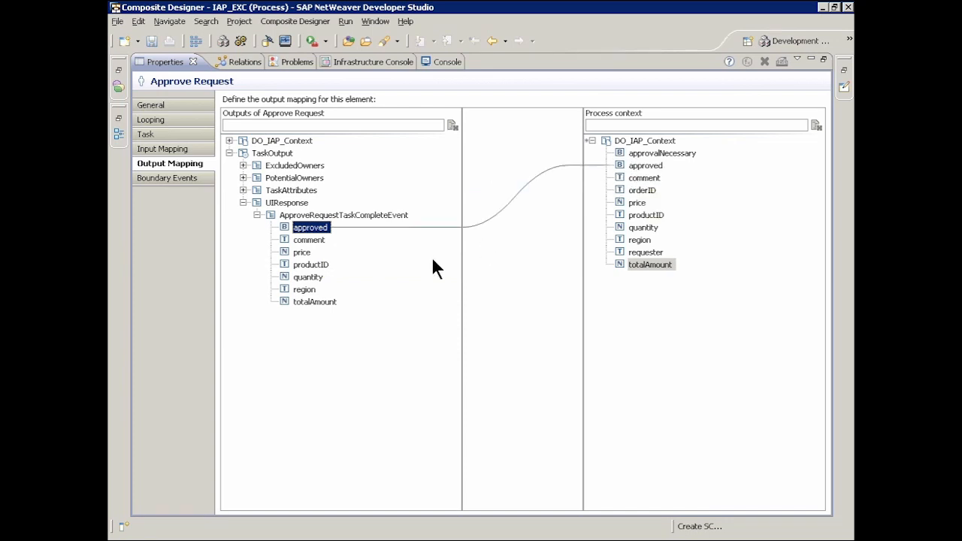
{"action": "left_click_drag", "start_coordinate": [304, 239], "coordinate": [643, 178]}
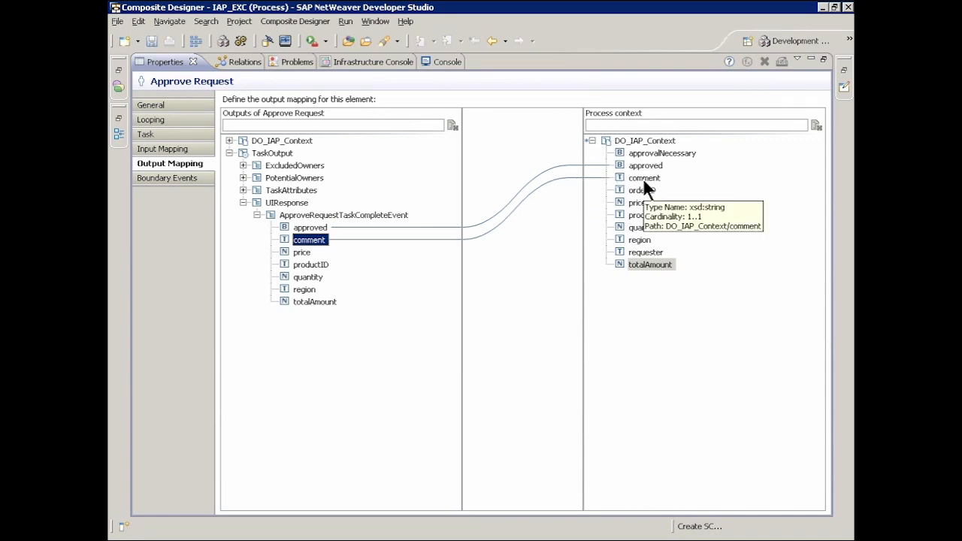
{"action": "double_click", "coordinate": [157, 63]}
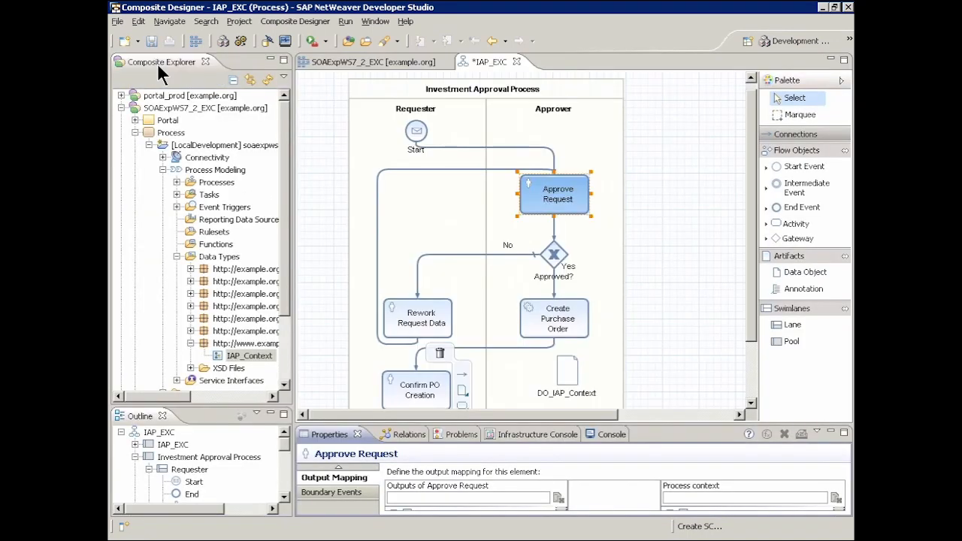
In the input mapping of Rework Request Data, map DO_IAP_Context to the UIRequest Context using the default matcher.
{"action": "left_click", "coordinate": [424, 312]}
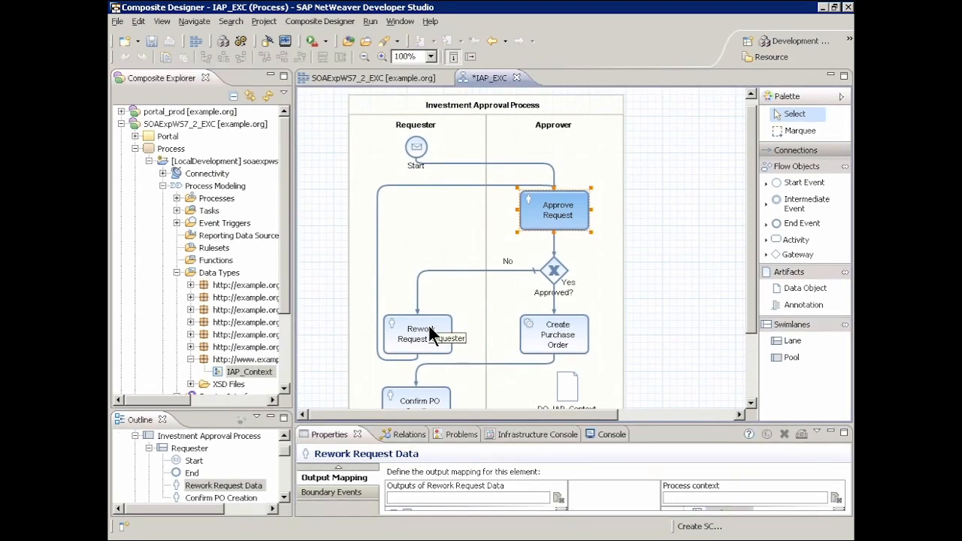
{"action": "left_click", "coordinate": [338, 467]}
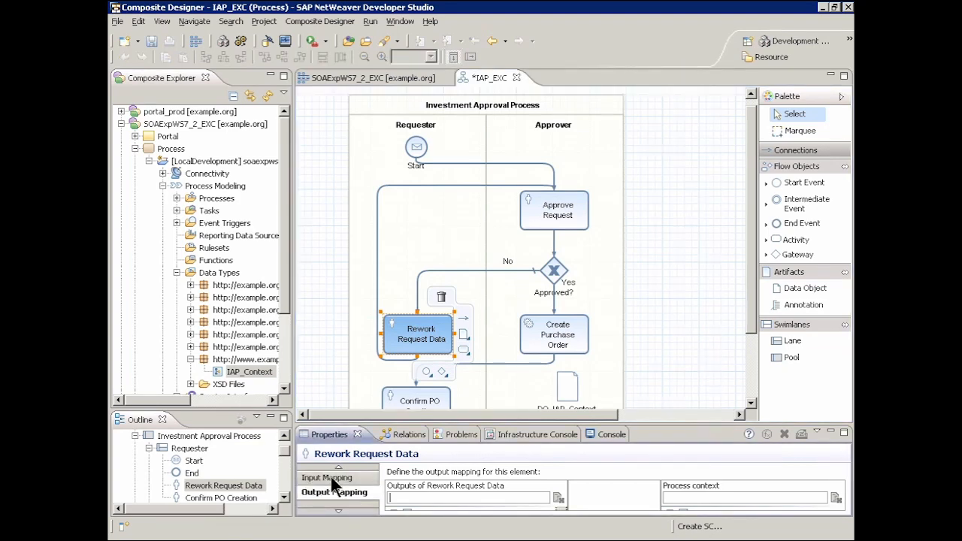
{"action": "left_click", "coordinate": [330, 476]}
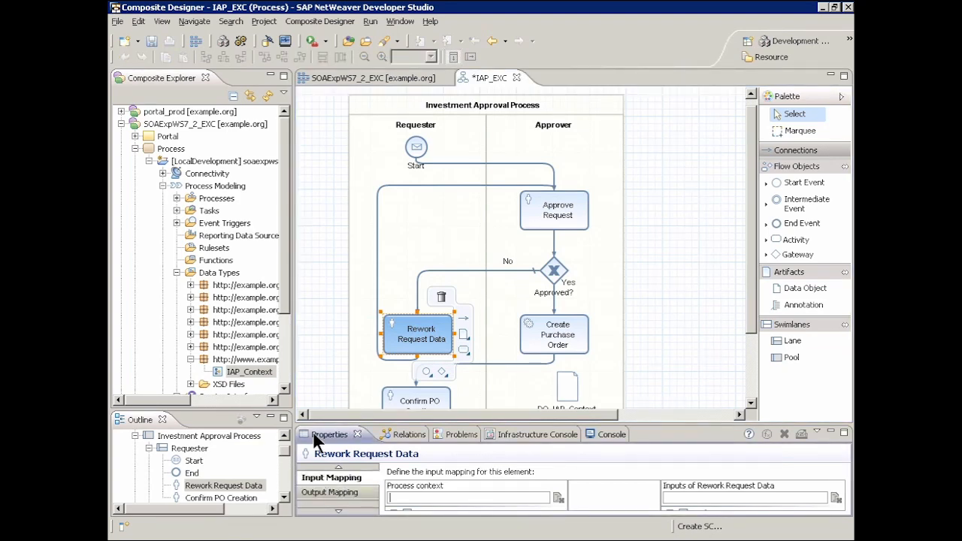
{"action": "double_click", "coordinate": [313, 434]}
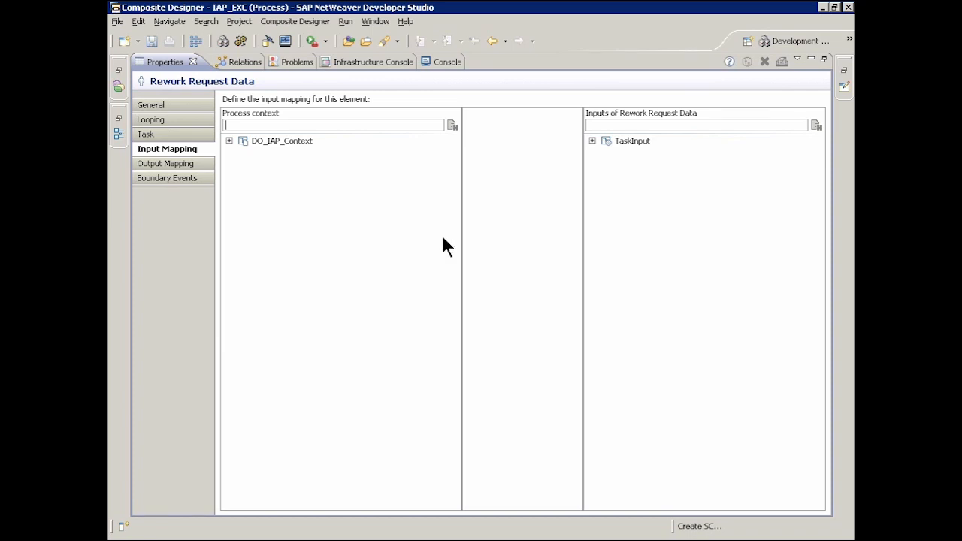
{"action": "left_click", "coordinate": [593, 141]}
{"action": "left_click", "coordinate": [606, 153]}
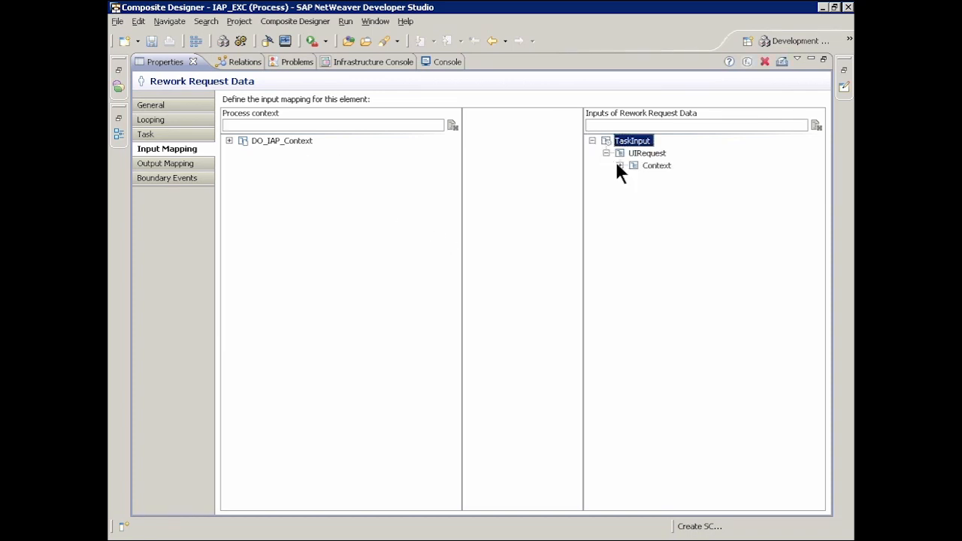
{"action": "left_click", "coordinate": [619, 165]}
{"action": "left_click_drag", "start_coordinate": [293, 143], "coordinate": [667, 169]}
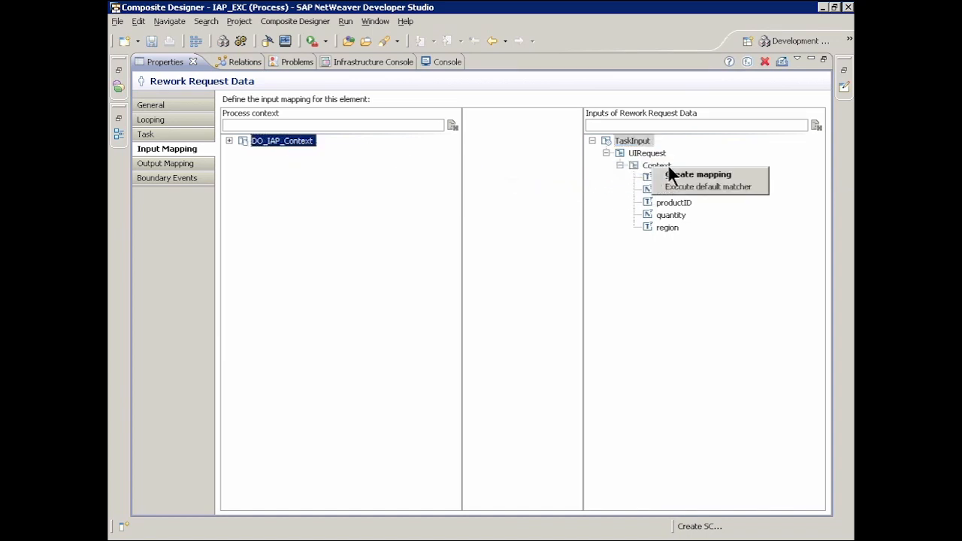
{"action": "left_click", "coordinate": [678, 187]}
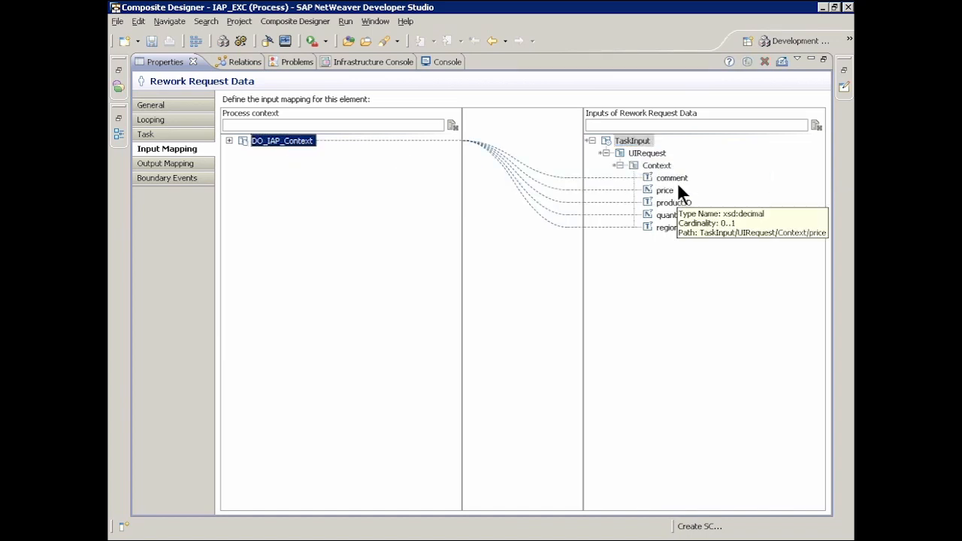
In the output mapping of Rework Request Data, map ReworkRequestDataTaskCompleteEvent to DO_IAP_Context using the default matcher.
{"action": "left_click", "coordinate": [179, 162]}
{"action": "left_click", "coordinate": [228, 153]}
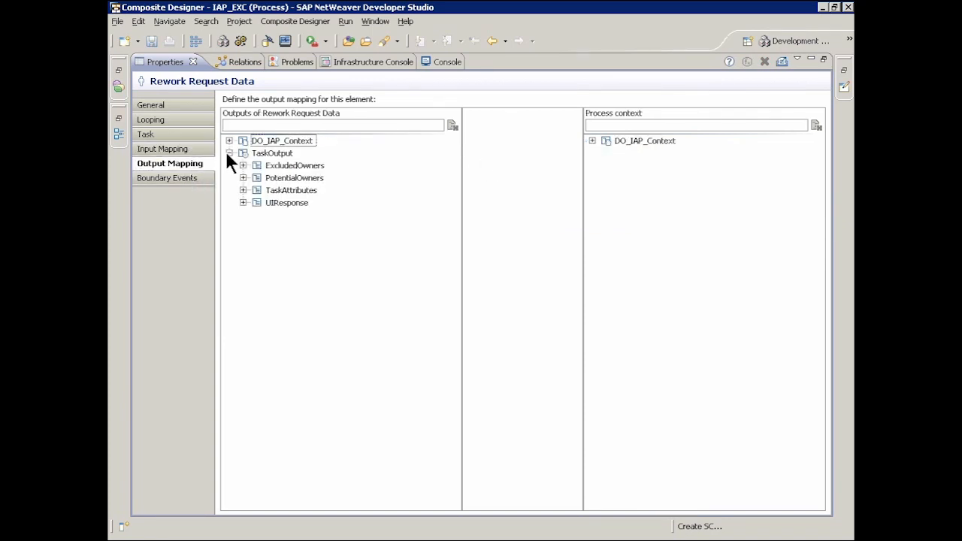
{"action": "left_click", "coordinate": [243, 202]}
{"action": "left_click_drag", "start_coordinate": [360, 215], "coordinate": [651, 145]}
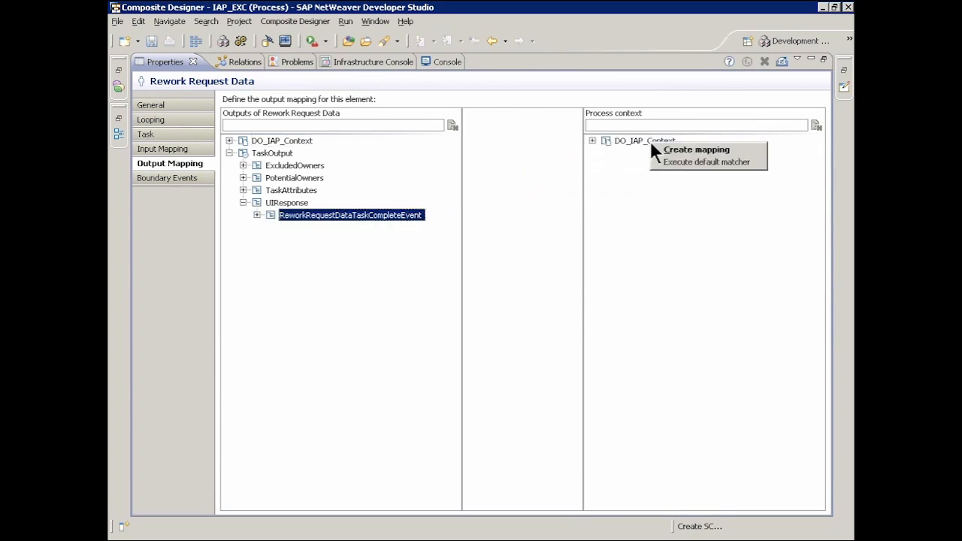
{"action": "left_click", "coordinate": [672, 154]}
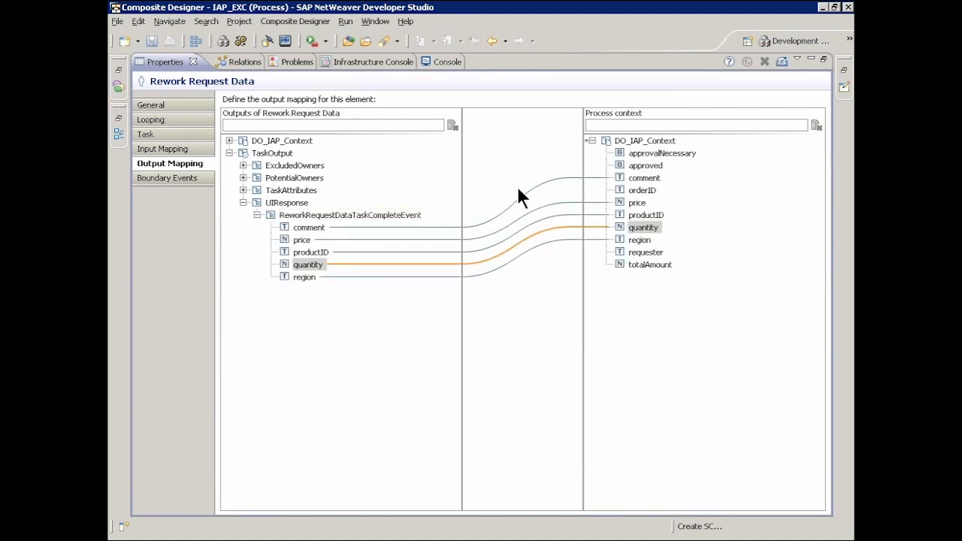
Map price and quantity from the Rework Request Data output to totalAmount in DO_IAP_Context, combining them with the numeric-multiply function.
{"action": "left_click_drag", "start_coordinate": [301, 238], "coordinate": [634, 263]}
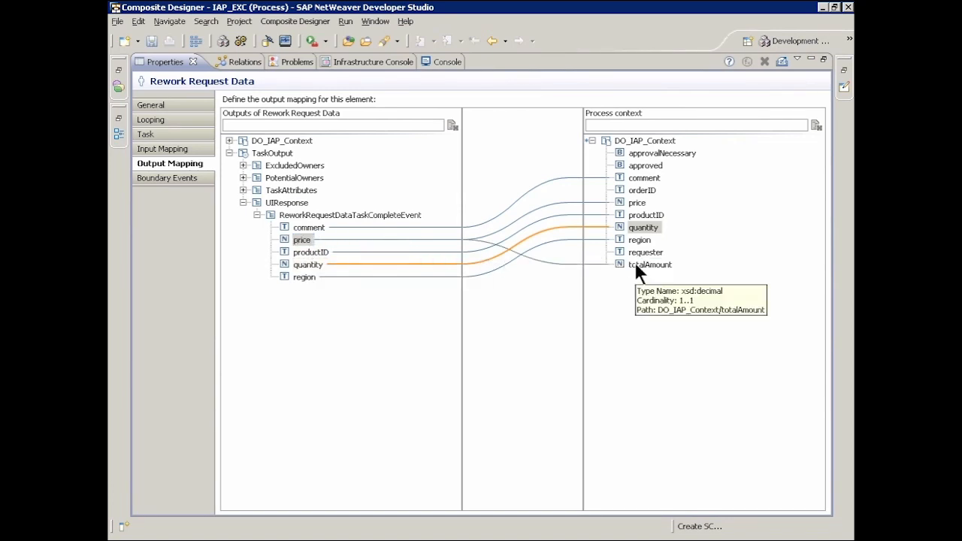
{"action": "left_click_drag", "start_coordinate": [310, 263], "coordinate": [634, 263]}
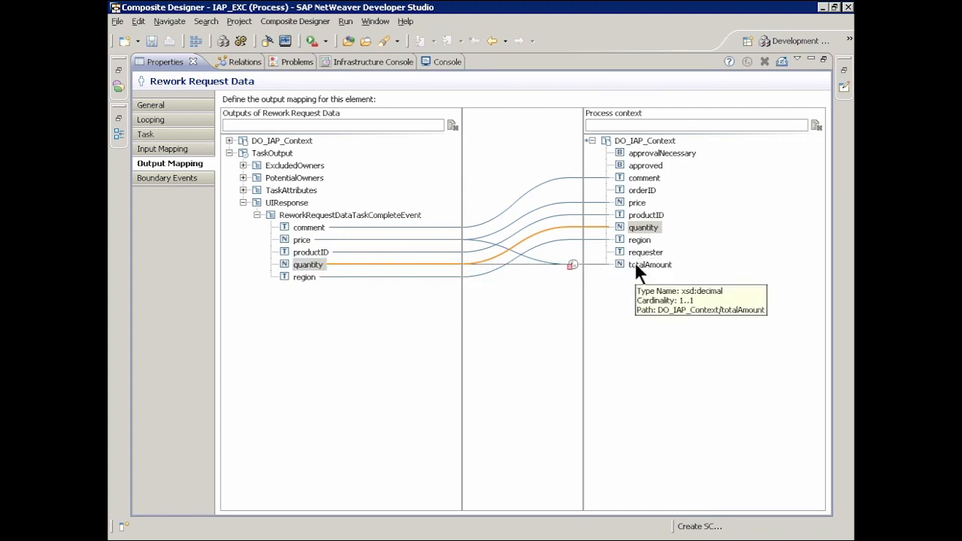
{"action": "double_click", "coordinate": [573, 265]}
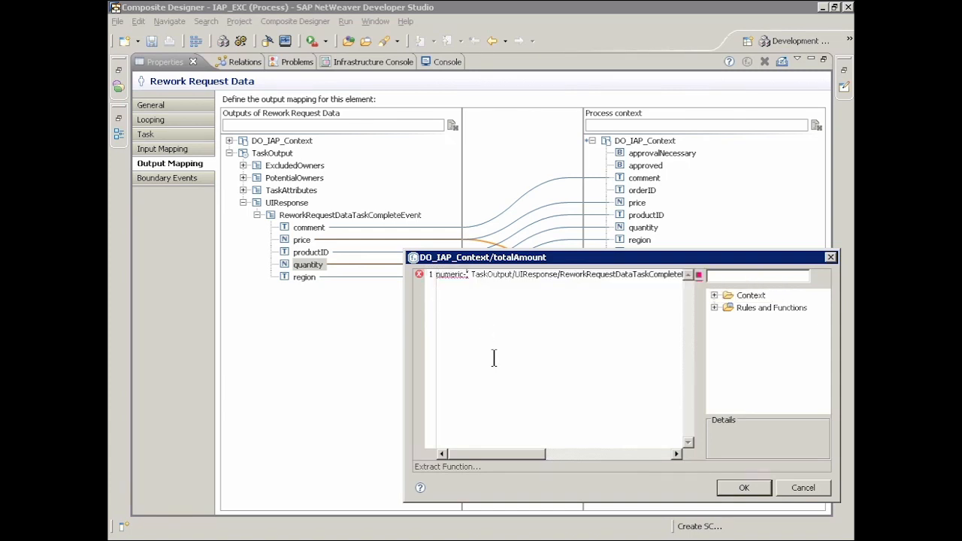
{"action": "type", "text": "mul"}
{"action": "type", "text": "tiply"}
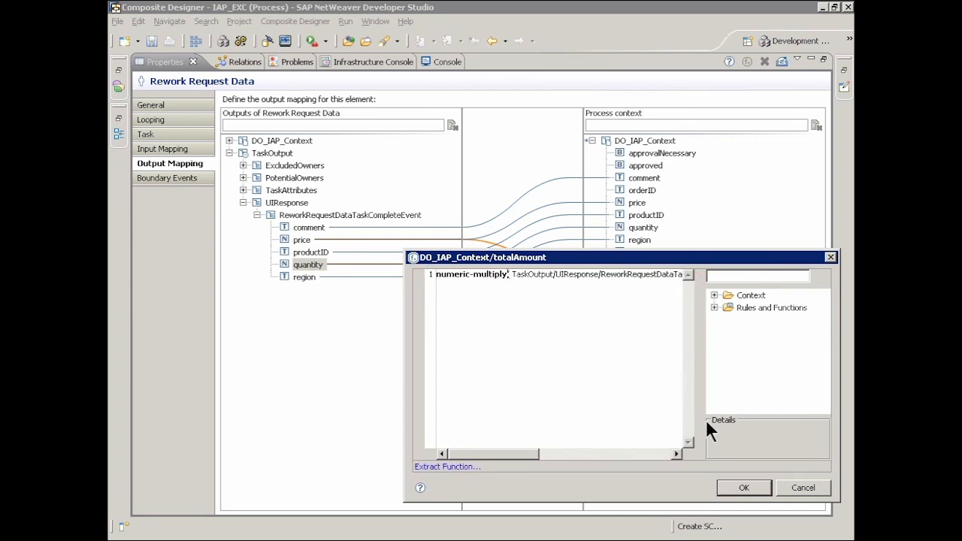
{"action": "left_click", "coordinate": [744, 488]}
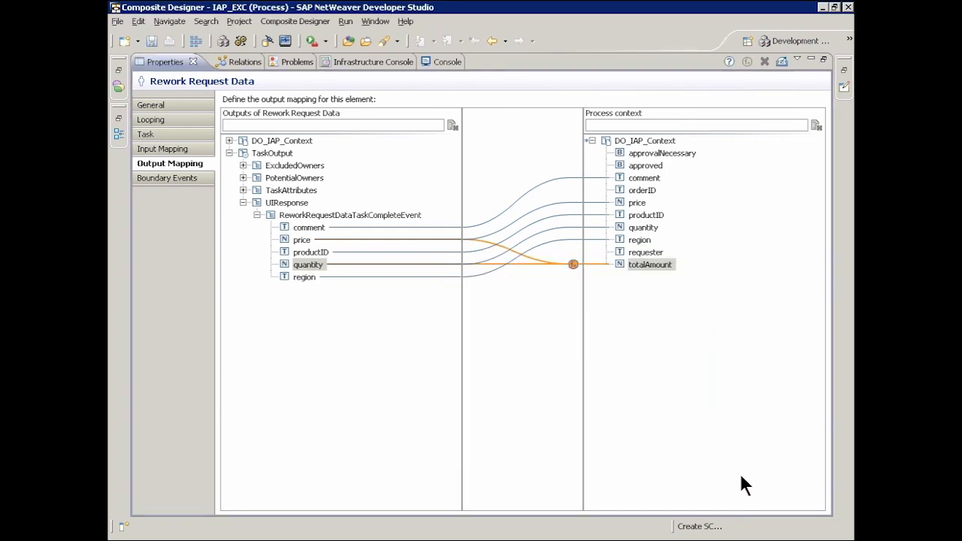
{"action": "double_click", "coordinate": [169, 61]}
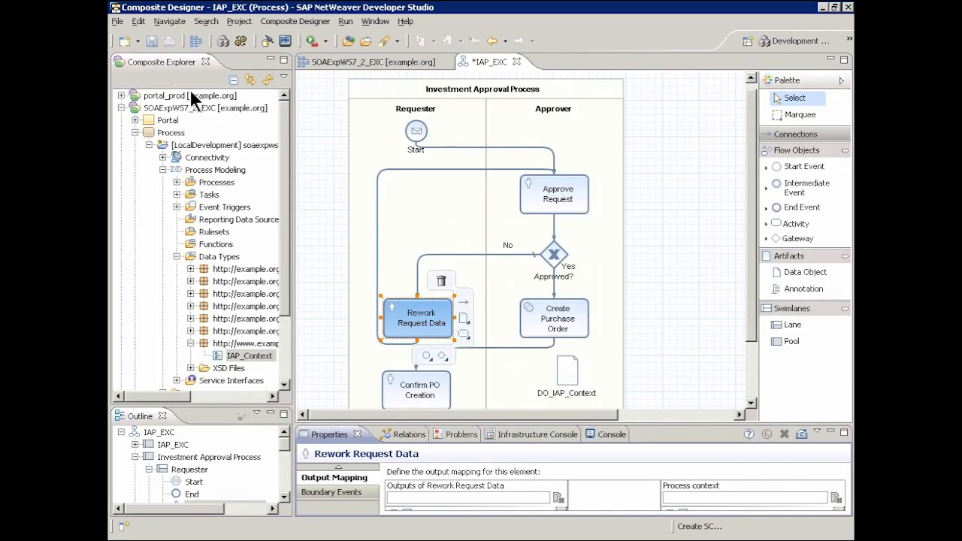
In the input mapping of Create Purchase Order, map DO_IAP_Context to the create input using the default matcher.
{"action": "left_click", "coordinate": [537, 312]}
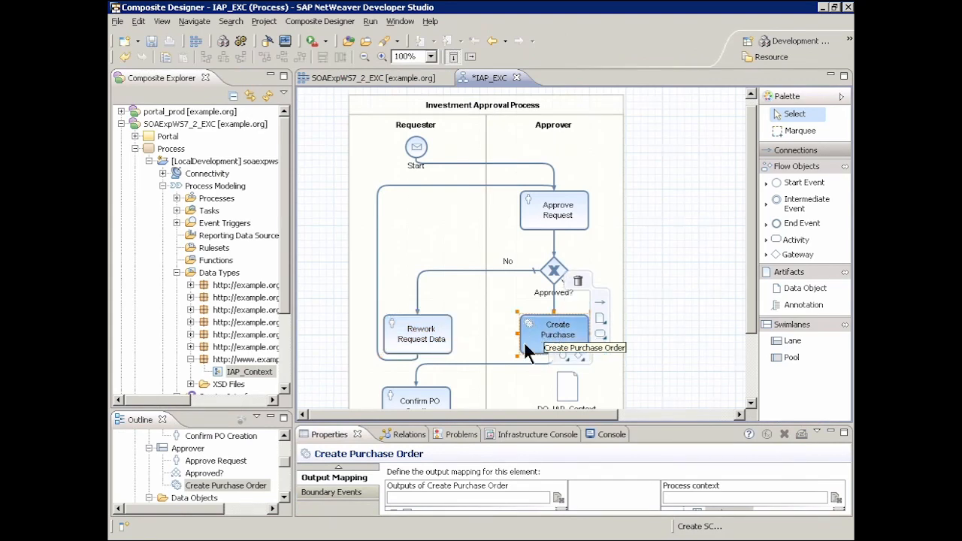
{"action": "left_click", "coordinate": [338, 467]}
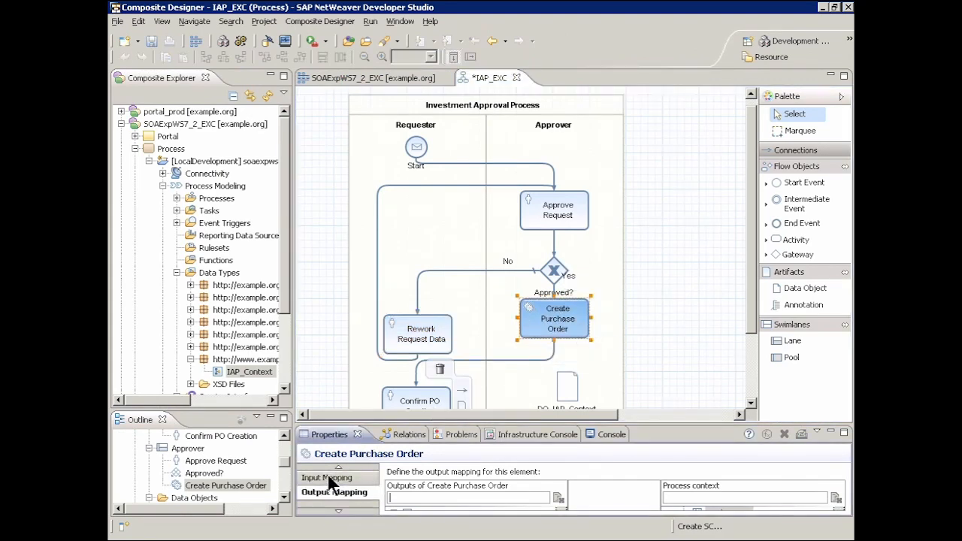
{"action": "left_click", "coordinate": [326, 478]}
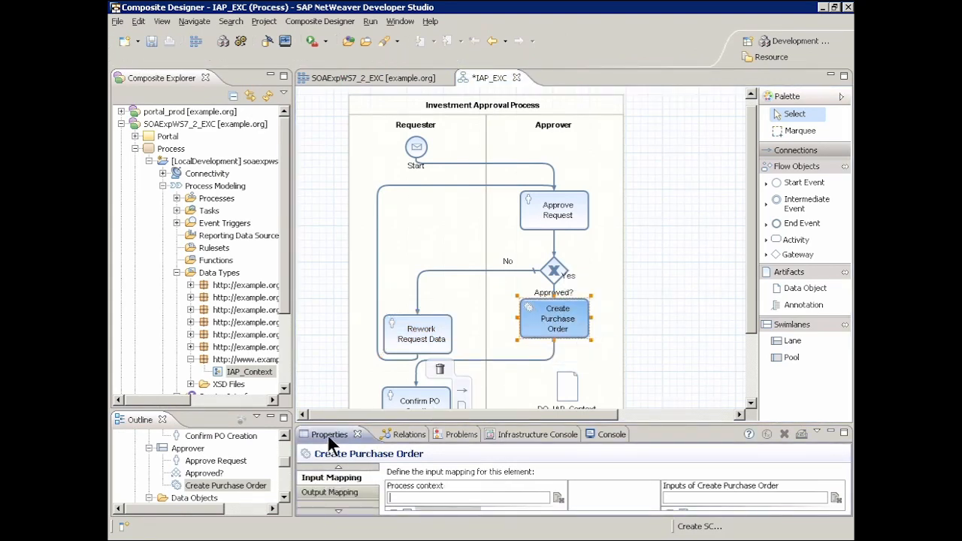
{"action": "double_click", "coordinate": [328, 434]}
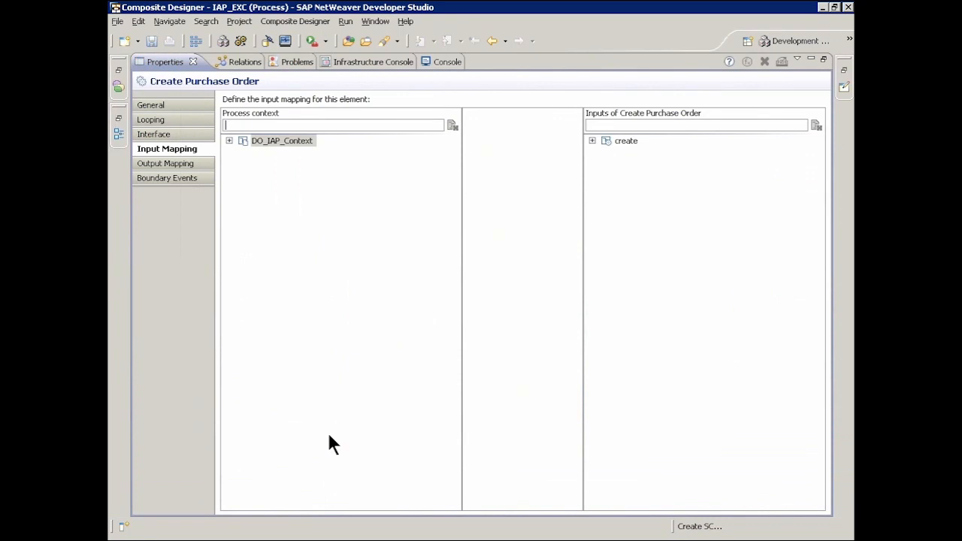
{"action": "left_click", "coordinate": [592, 141]}
{"action": "left_click_drag", "start_coordinate": [301, 140], "coordinate": [619, 140]}
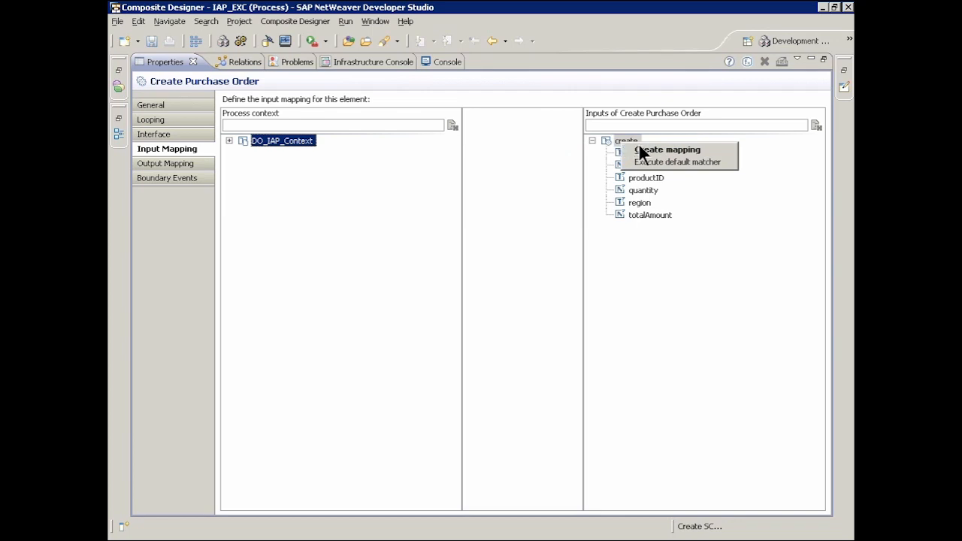
{"action": "left_click", "coordinate": [648, 160]}
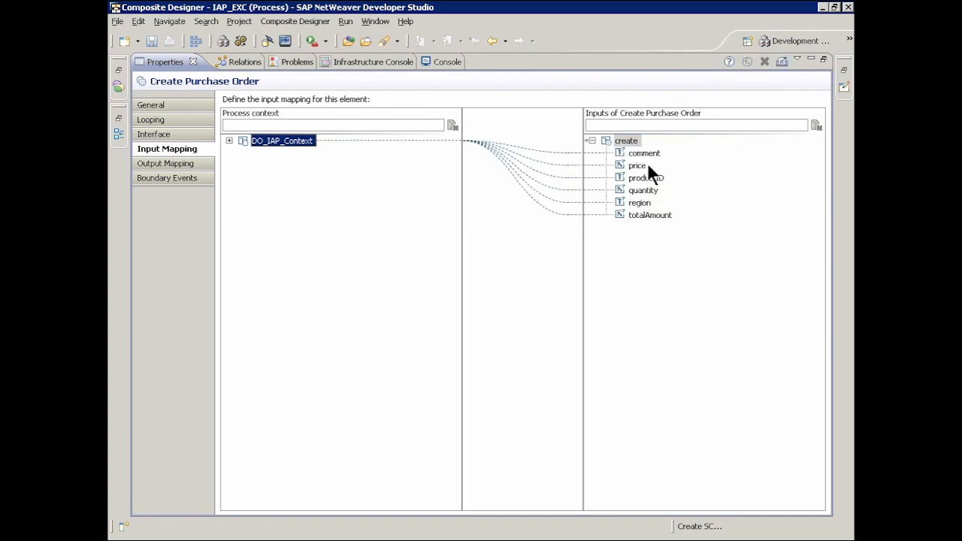
{"action": "left_click", "coordinate": [229, 141]}
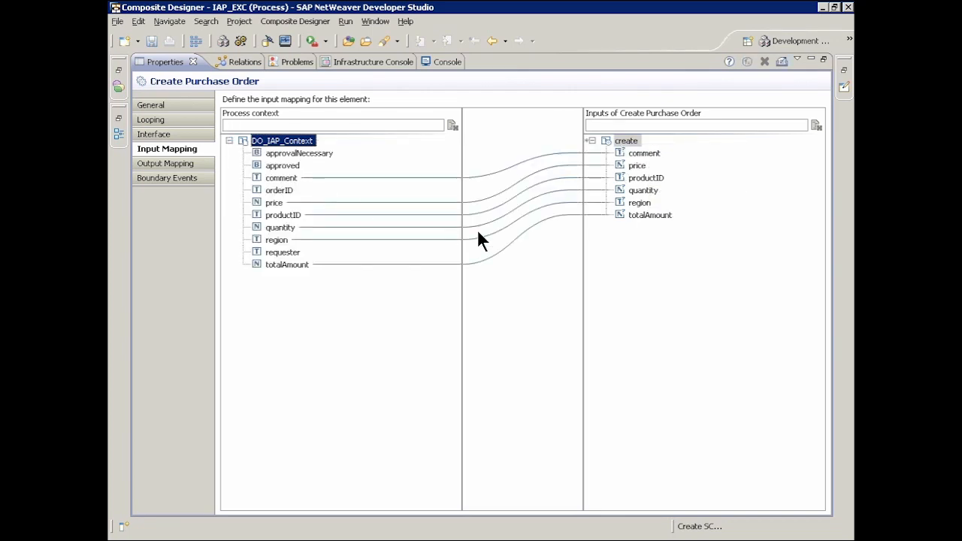
In the output mapping of Create Purchase Order, map key from the createResponse Output to orderID in DO_IAP_Context.
{"action": "left_click", "coordinate": [166, 163]}
{"action": "left_click", "coordinate": [228, 139]}
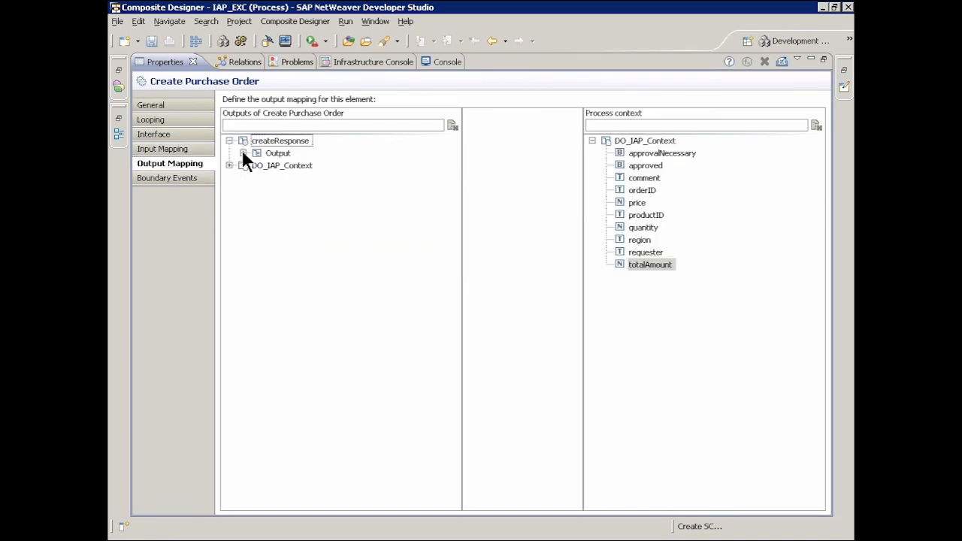
{"action": "left_click", "coordinate": [242, 151]}
{"action": "left_click_drag", "start_coordinate": [286, 202], "coordinate": [655, 190]}
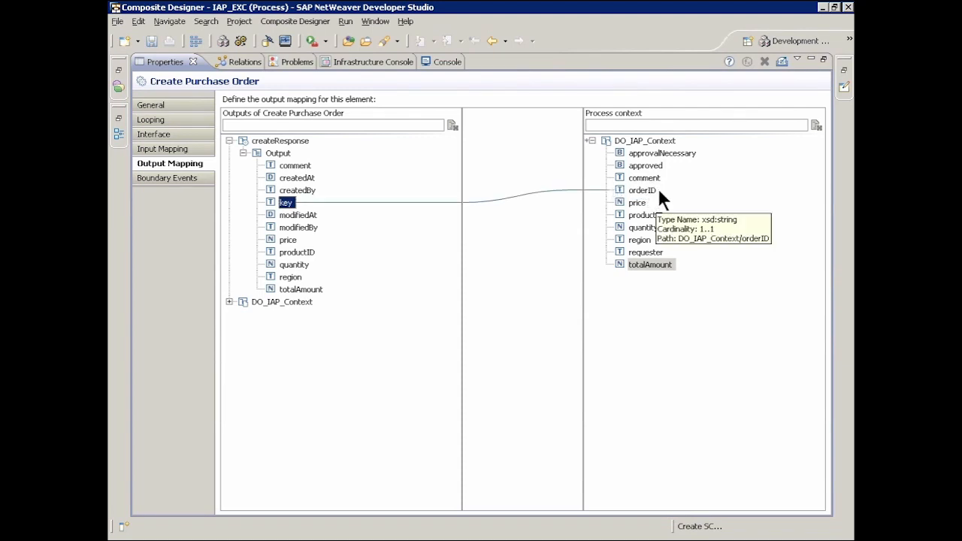
{"action": "double_click", "coordinate": [161, 61]}
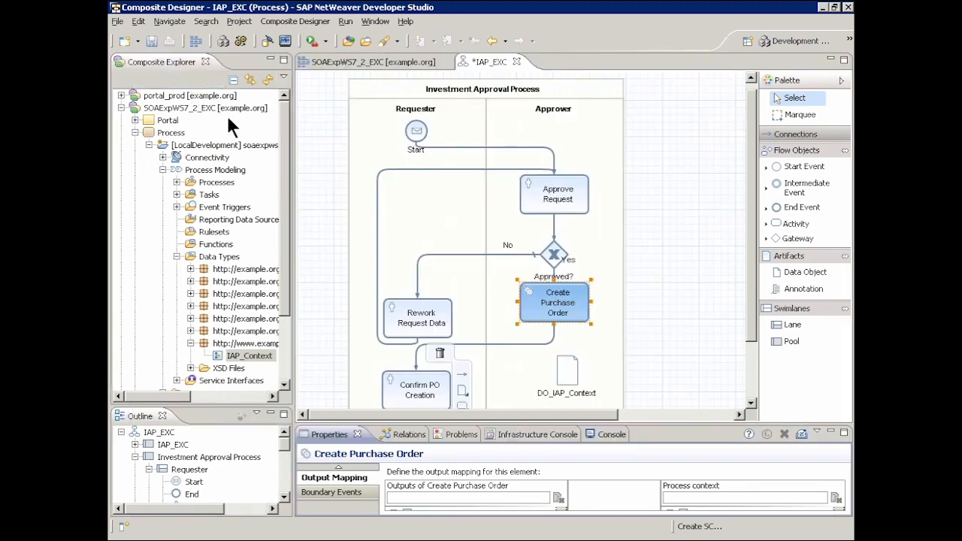
Map DO_IAP_Context to the Context input of Confirm PO Creation with the default matcher, and save the IAP_EXC process.
{"action": "left_click", "coordinate": [424, 391]}
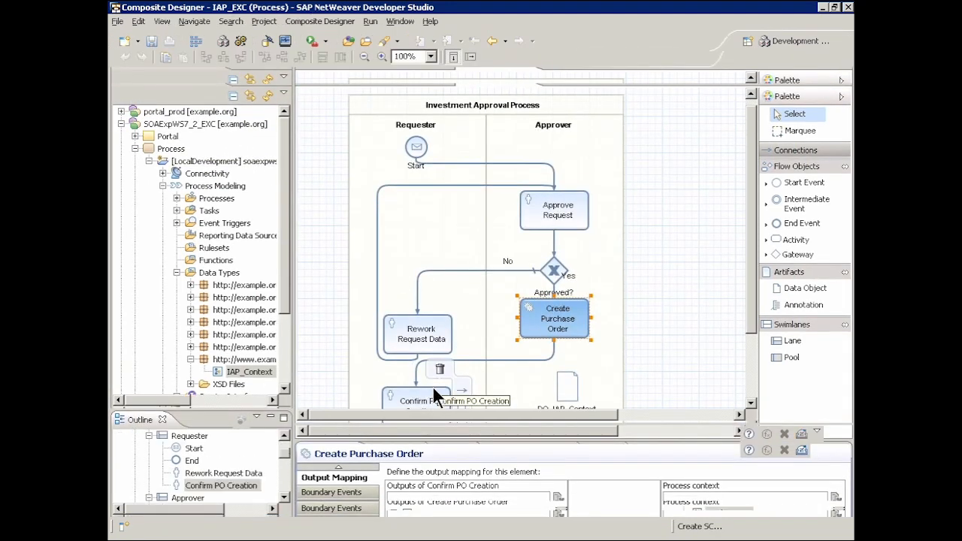
{"action": "left_click", "coordinate": [337, 467]}
{"action": "left_click", "coordinate": [331, 476]}
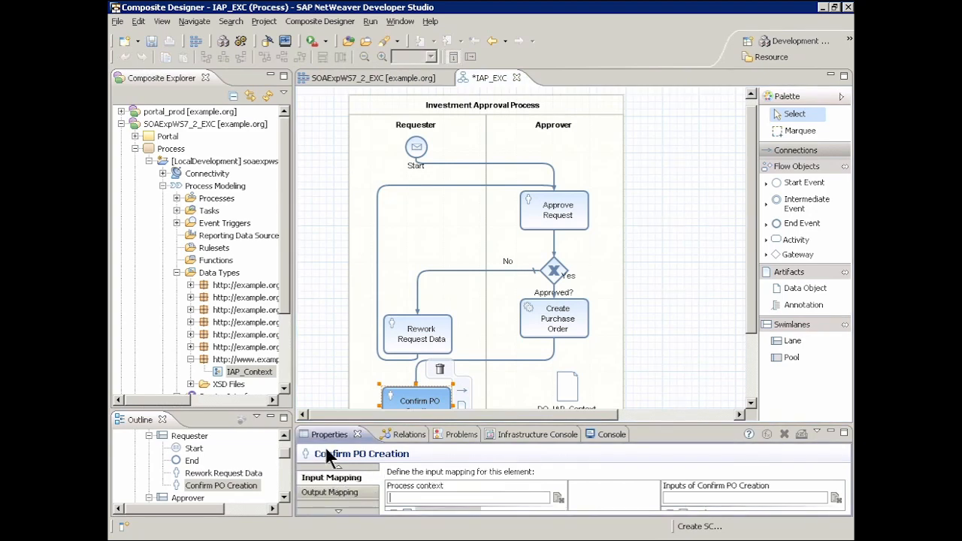
{"action": "double_click", "coordinate": [324, 433]}
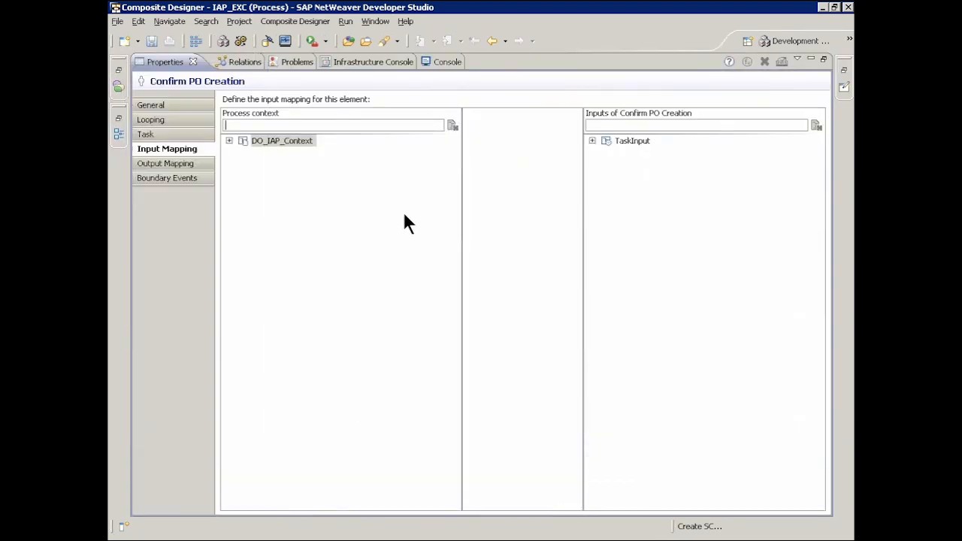
{"action": "left_click", "coordinate": [606, 153]}
{"action": "left_click", "coordinate": [619, 166]}
{"action": "left_click_drag", "start_coordinate": [300, 143], "coordinate": [655, 164]}
{"action": "left_click", "coordinate": [684, 183]}
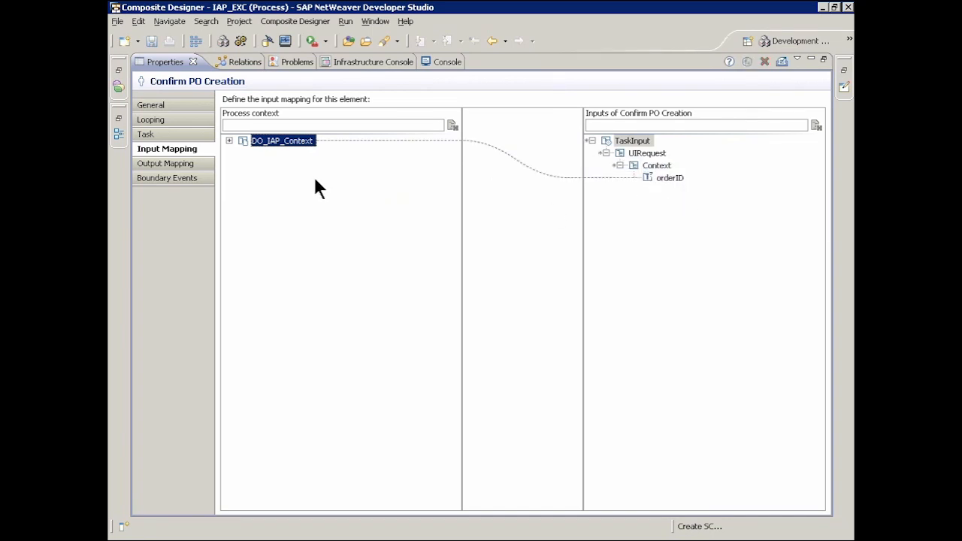
{"action": "left_click", "coordinate": [229, 141]}
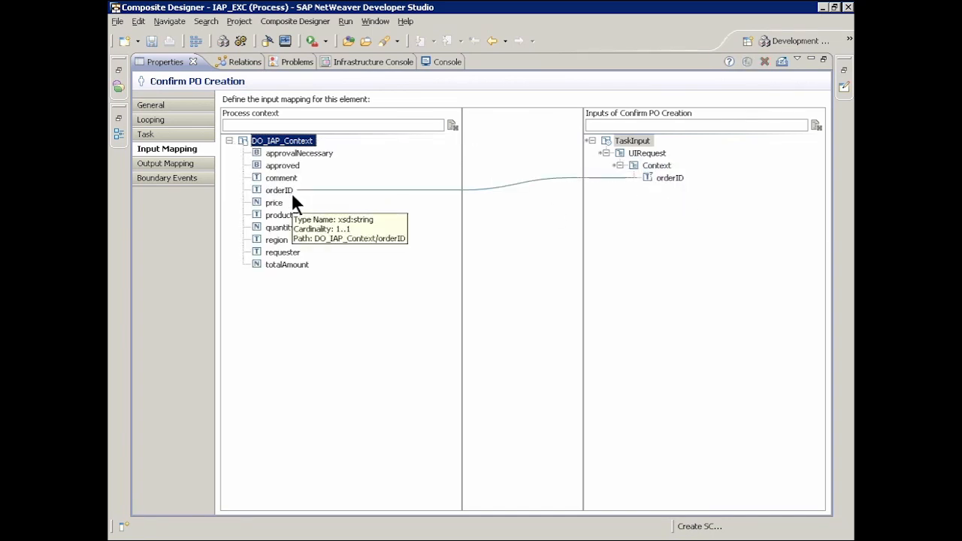
{"action": "double_click", "coordinate": [154, 60]}
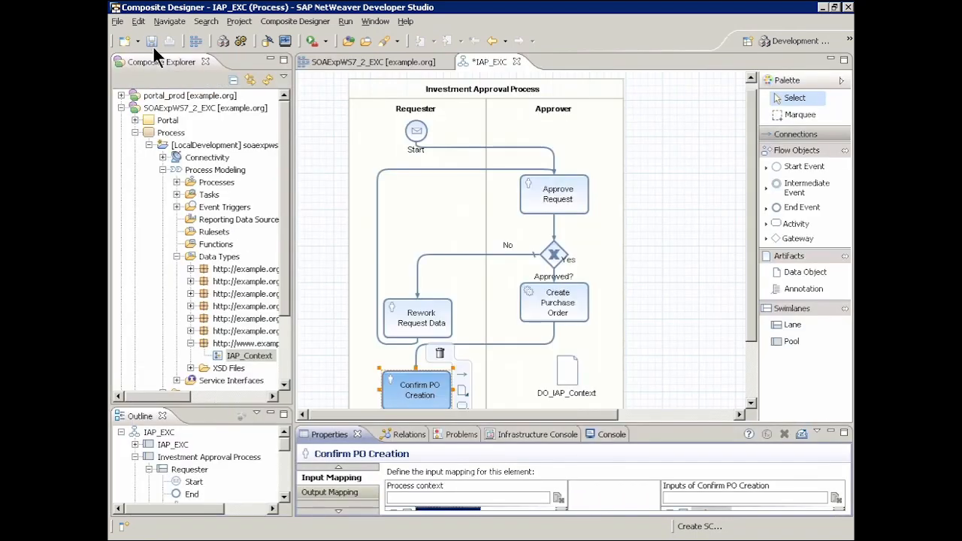
{"action": "left_click", "coordinate": [151, 41]}
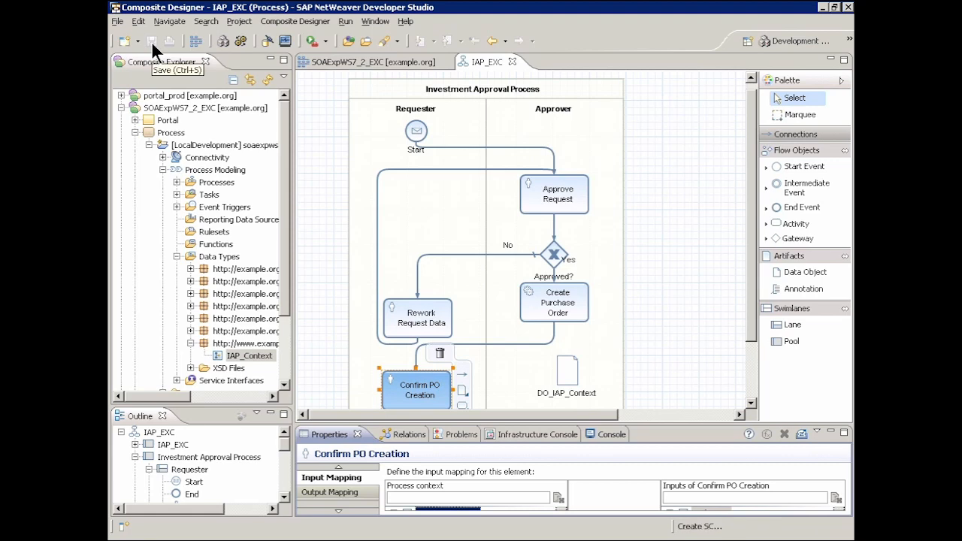